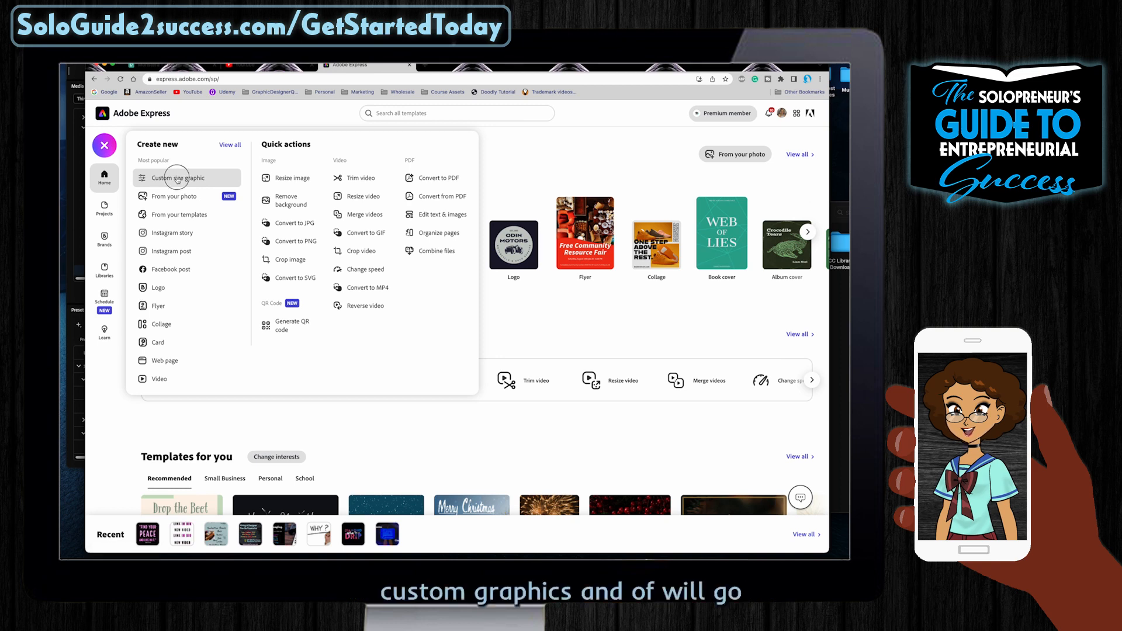
Create a new custom-size graphic using the standard Widescreen size.
{"action": "left_click", "coordinate": [178, 180]}
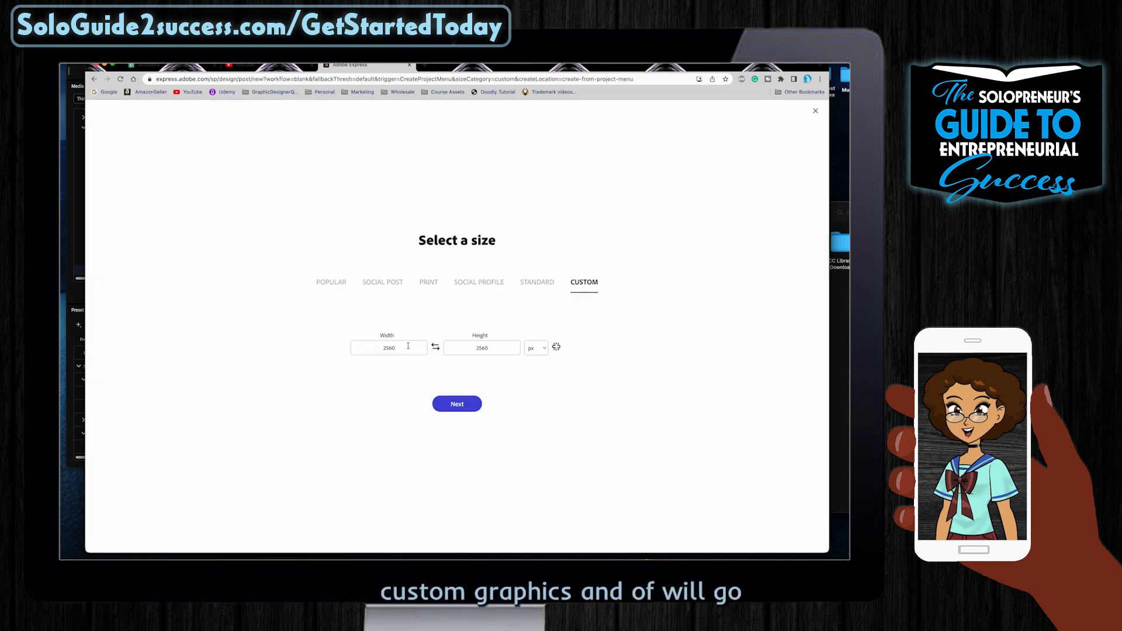
{"action": "left_click", "coordinate": [539, 285]}
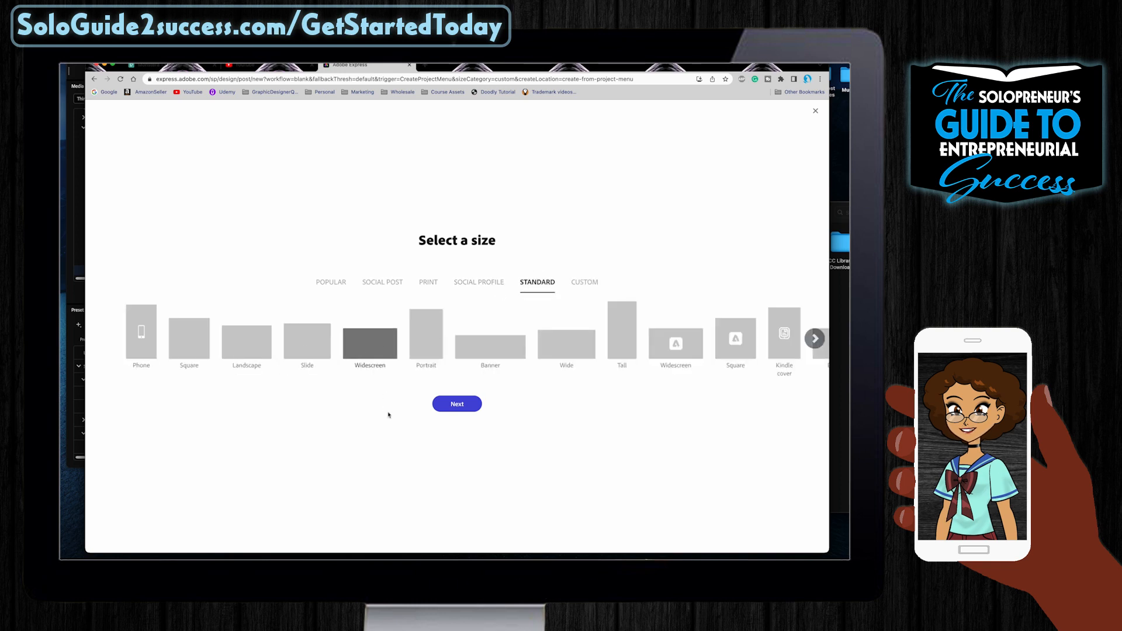
{"action": "left_click", "coordinate": [477, 410]}
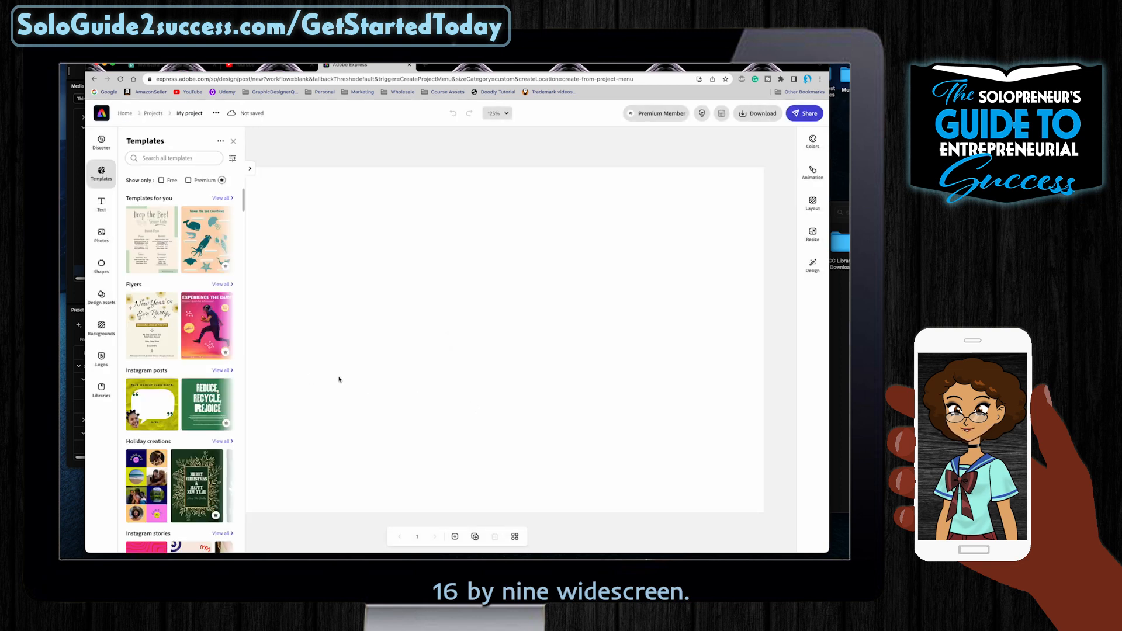
Search the templates for "finance" and expand the results to the full category view.
{"action": "left_click", "coordinate": [169, 157]}
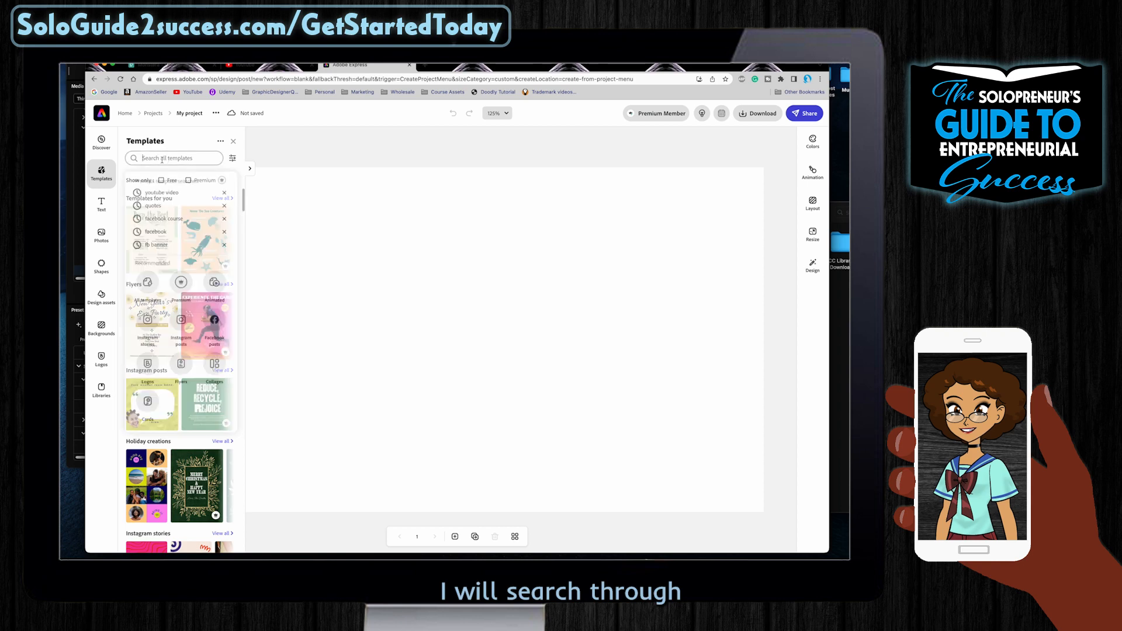
{"action": "type", "text": "f"}
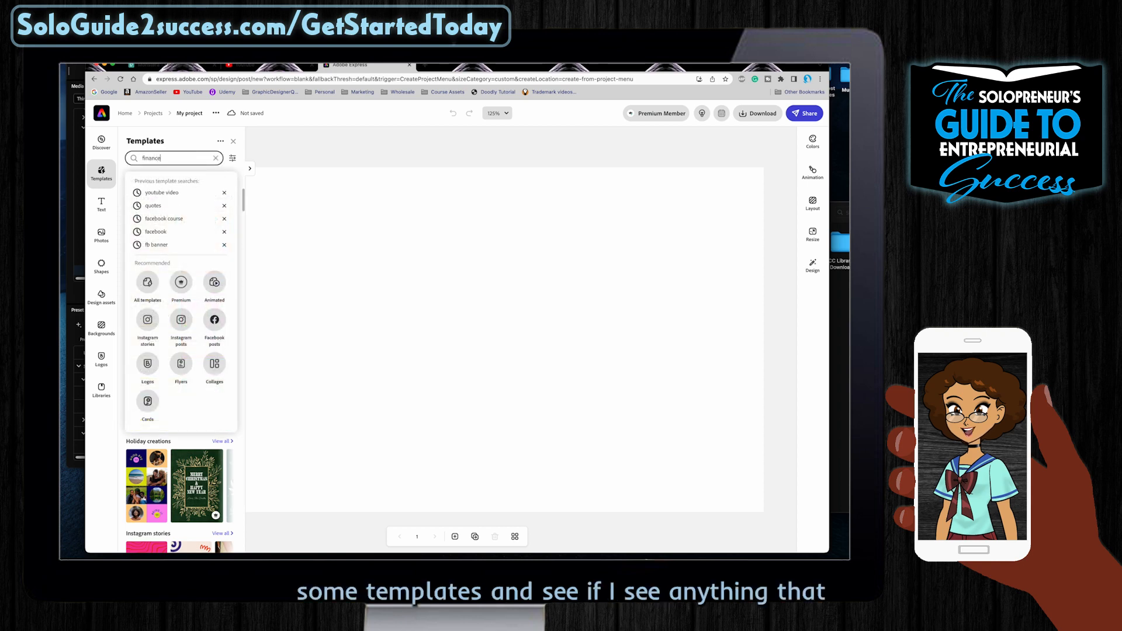
{"action": "type", "text": "inance"}
{"action": "key", "text": "Return"}
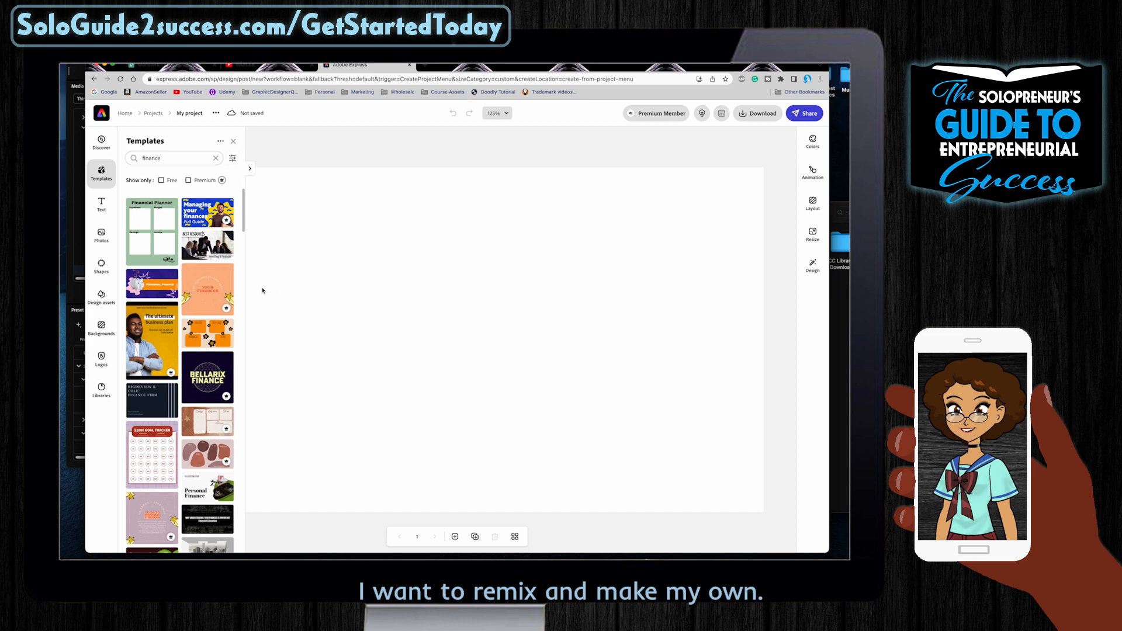
{"action": "scroll", "coordinate": [193, 383], "scroll_direction": "down", "scroll_amount": 1}
{"action": "scroll", "coordinate": [192, 383], "scroll_direction": "up", "scroll_amount": 1}
{"action": "left_click", "coordinate": [250, 168]}
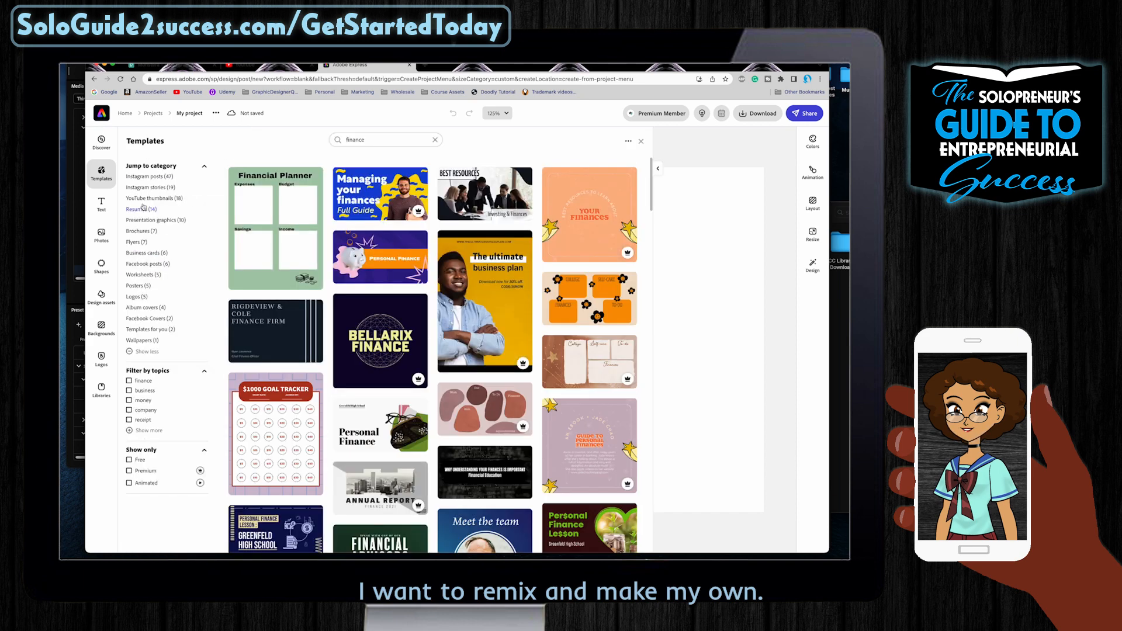
Browse the YouTube thumbnails category and apply the "Planning & Budgeting Made simple" template to the canvas.
{"action": "left_click", "coordinate": [146, 199]}
{"action": "scroll", "coordinate": [474, 226], "scroll_direction": "down", "scroll_amount": 5}
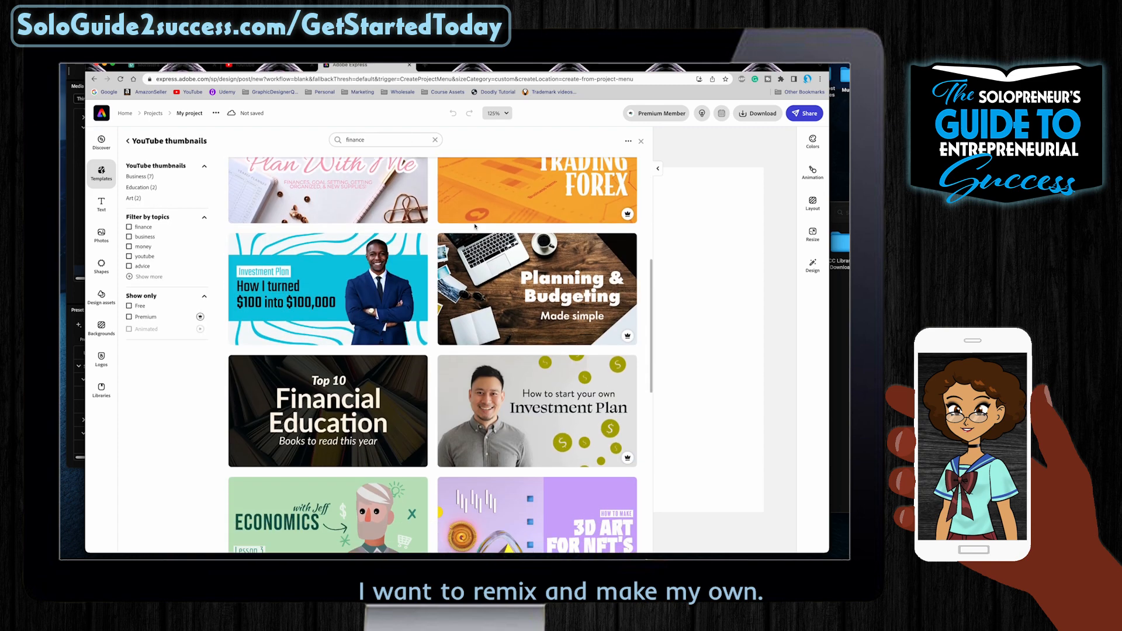
{"action": "scroll", "coordinate": [474, 226], "scroll_direction": "up", "scroll_amount": 2}
{"action": "scroll", "coordinate": [312, 230], "scroll_direction": "down", "scroll_amount": 4}
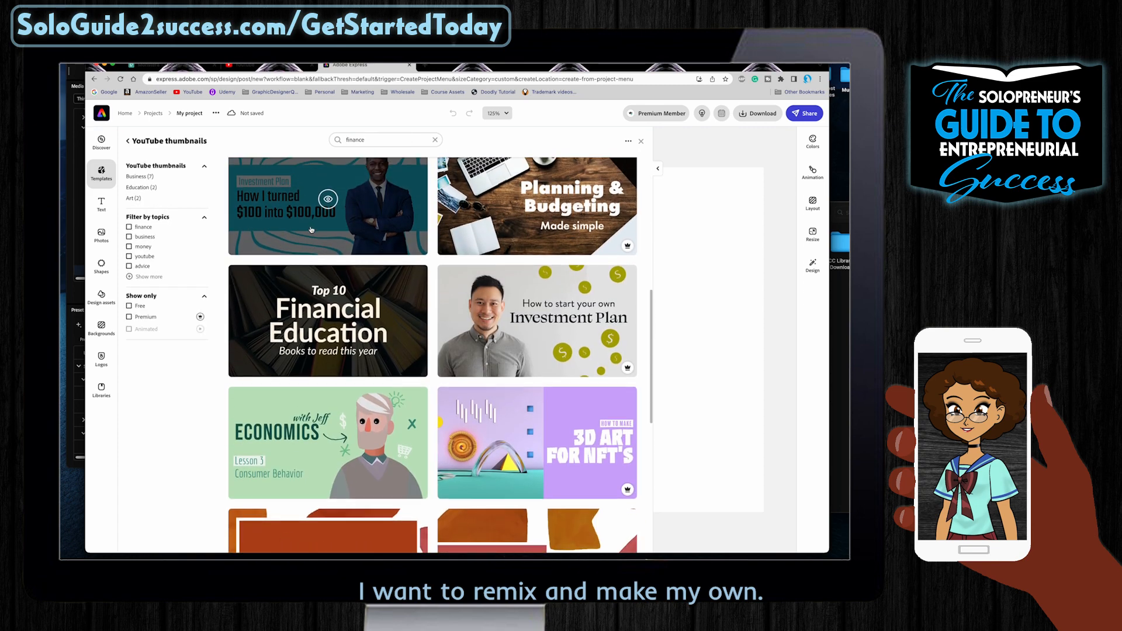
{"action": "scroll", "coordinate": [312, 230], "scroll_direction": "down", "scroll_amount": 8}
{"action": "scroll", "coordinate": [312, 230], "scroll_direction": "up", "scroll_amount": 9}
{"action": "left_click", "coordinate": [537, 234]}
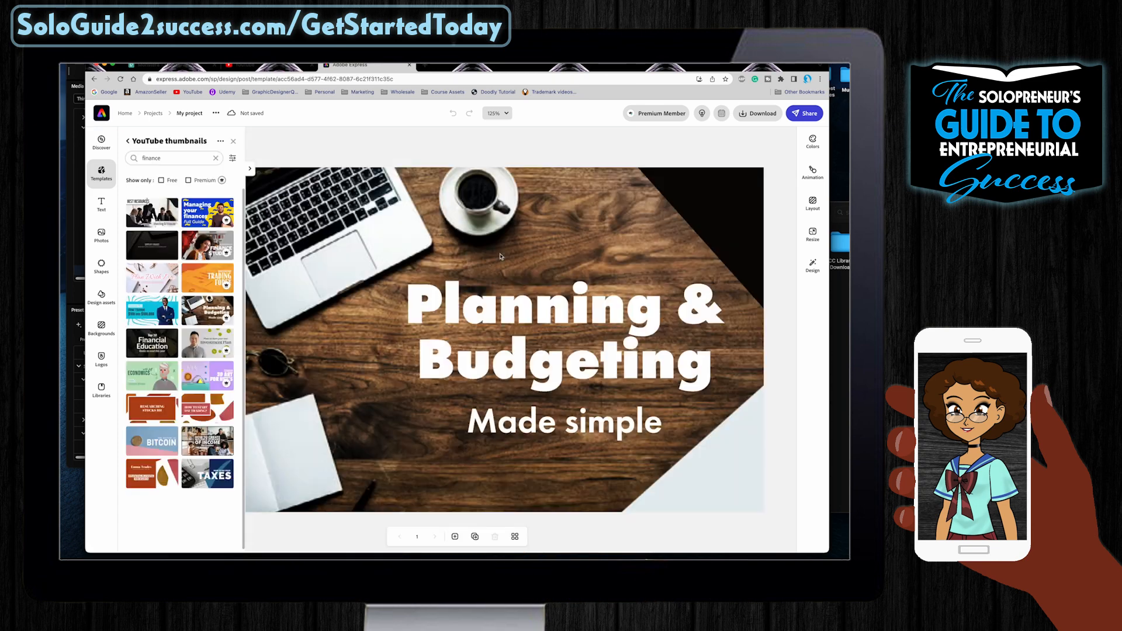
Apply The Trippy Drip Creator brand to the thumbnail design.
{"action": "left_click", "coordinate": [233, 141]}
{"action": "left_click", "coordinate": [471, 223]}
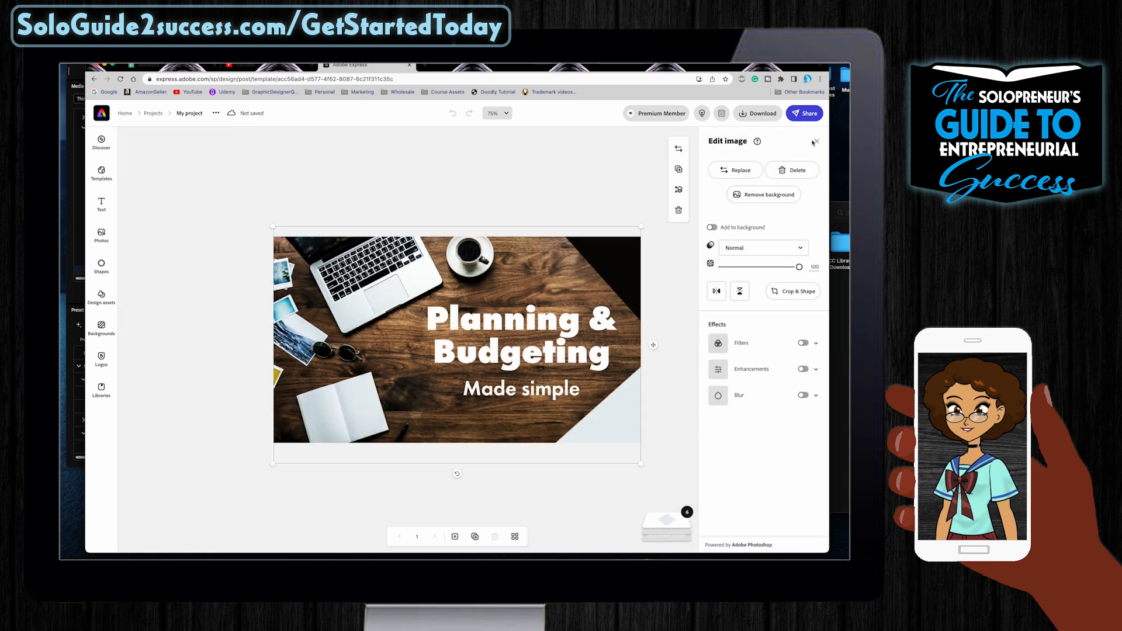
{"action": "left_click", "coordinate": [816, 141]}
{"action": "left_click", "coordinate": [812, 264]}
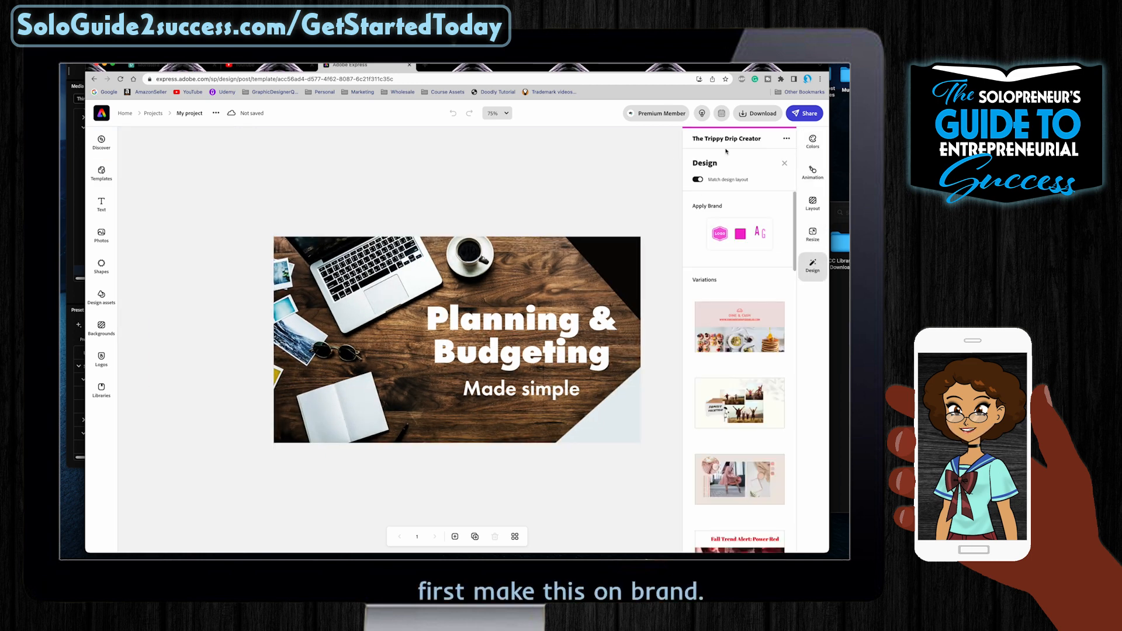
{"action": "left_click", "coordinate": [740, 235]}
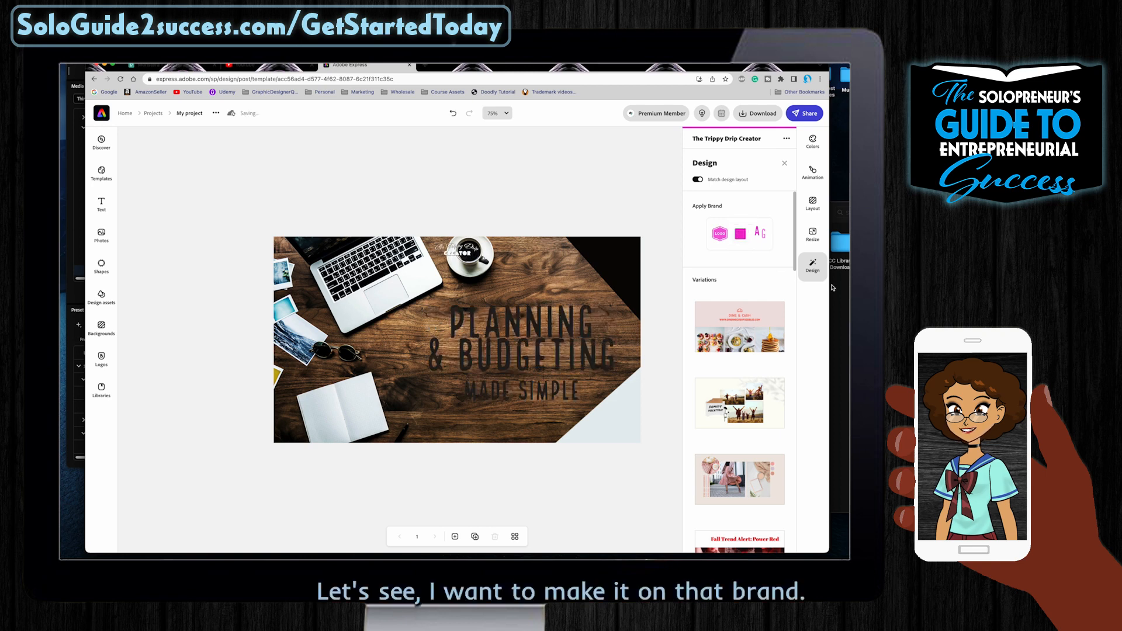
Switch to the DDC brand, apply it to the thumbnail and shuffle its colours until the text is black.
{"action": "left_click", "coordinate": [787, 139]}
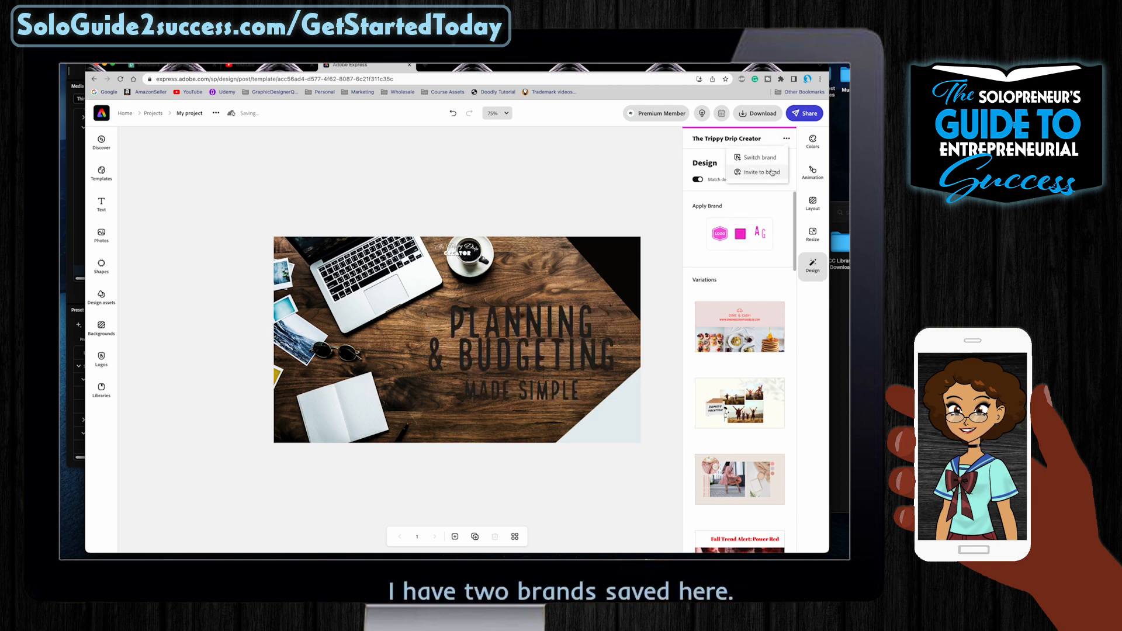
{"action": "left_click", "coordinate": [759, 157]}
{"action": "left_click", "coordinate": [526, 225]}
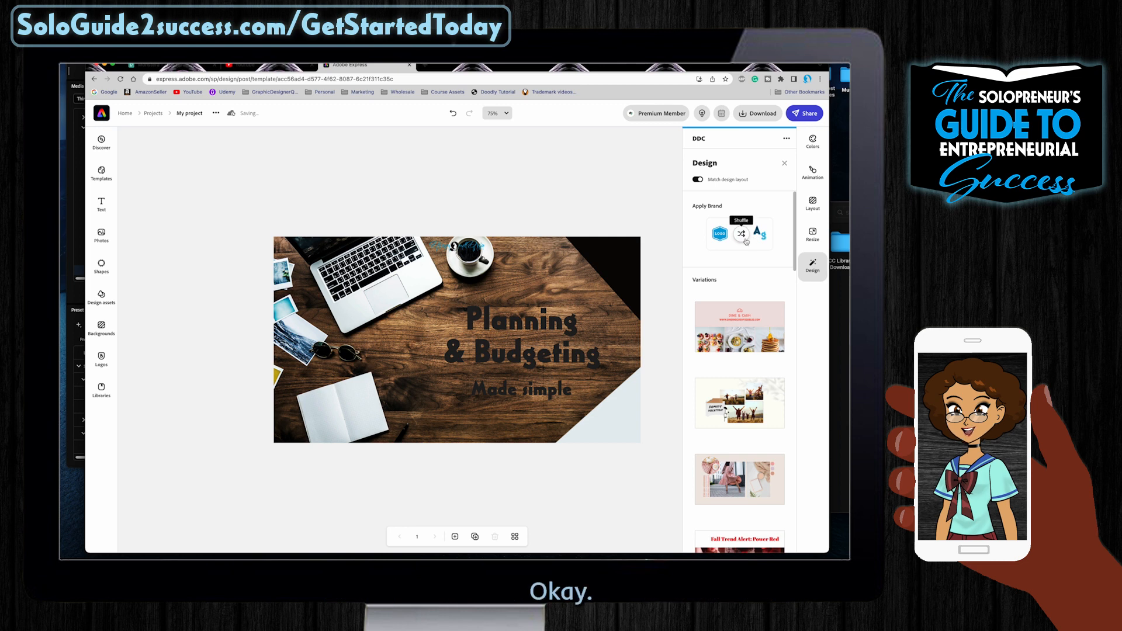
{"action": "left_click", "coordinate": [743, 235]}
{"action": "left_click", "coordinate": [744, 236]}
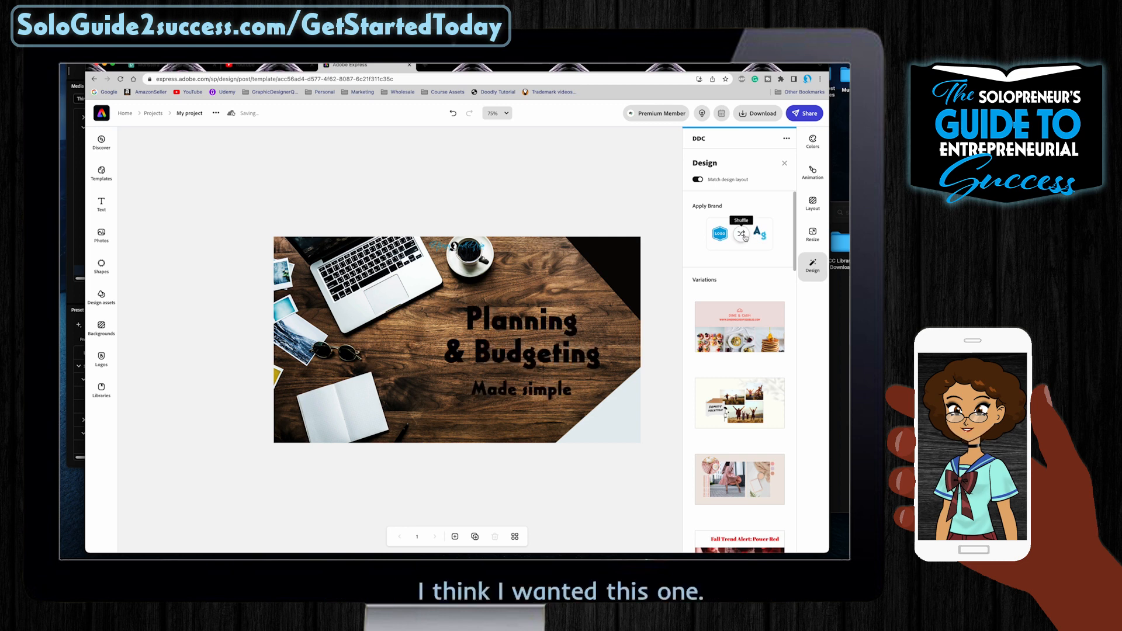
Replace the brand logo over the coffee cup with the Solopreneur's Guide logo in the thumbnail's upper-left corner.
{"action": "left_click", "coordinate": [526, 339]}
{"action": "left_click", "coordinate": [459, 247]}
{"action": "left_click", "coordinate": [101, 358]}
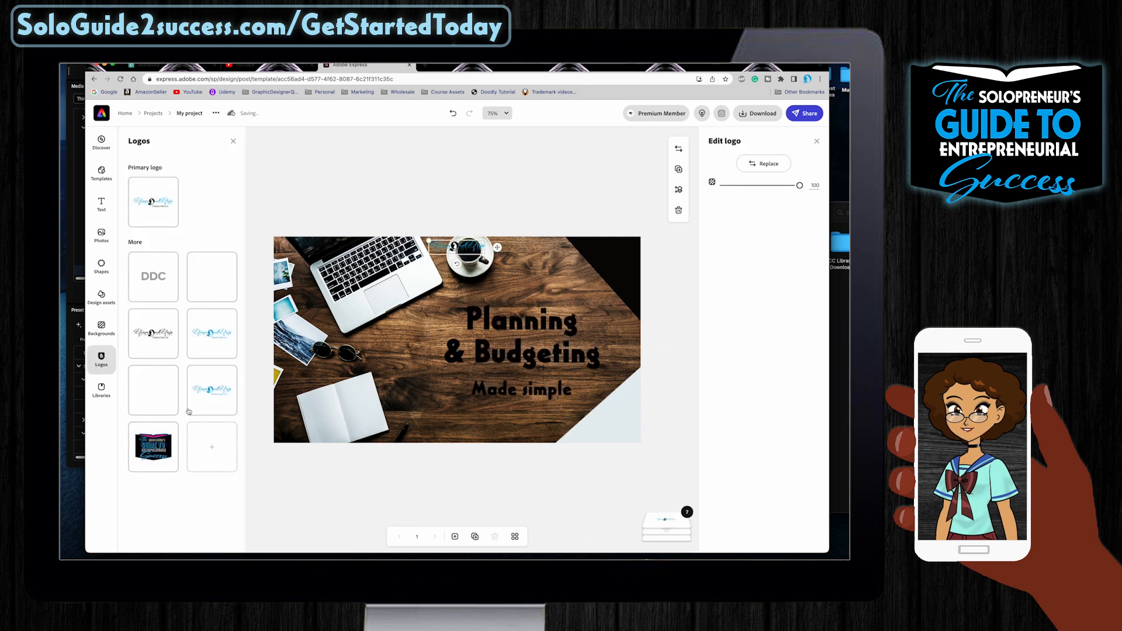
{"action": "left_click", "coordinate": [168, 447]}
Switch to Finder and try to add "wordmark no gradient.png" from the Youtube Channel Assets folder inside iCloud Drive's Creative folder.
{"action": "key", "text": "super+Tab"}
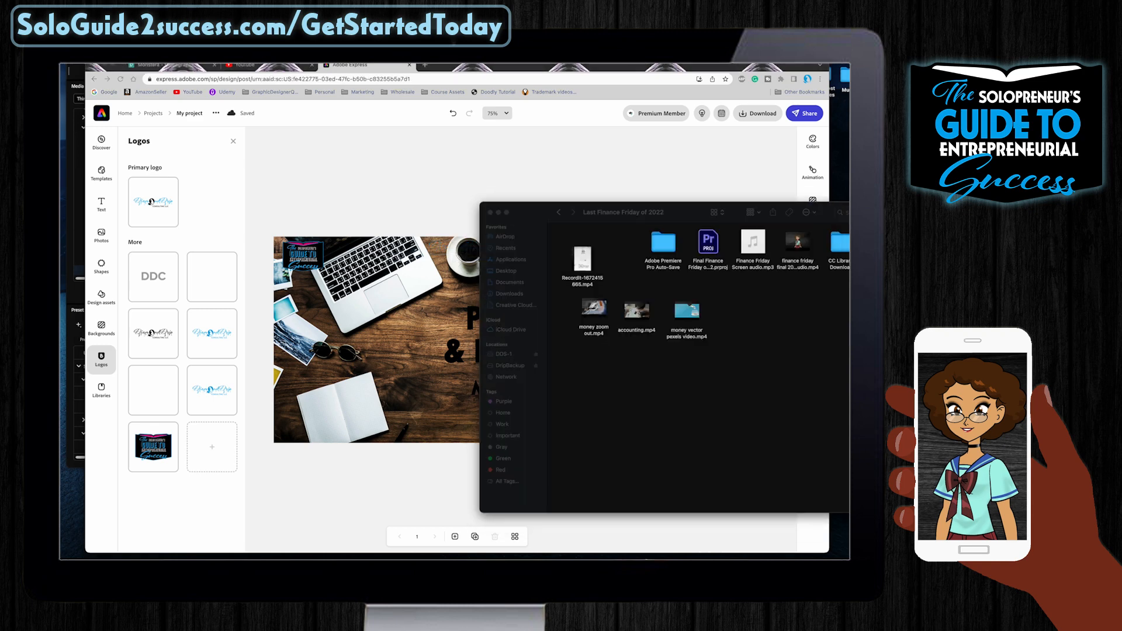
{"action": "key", "text": "super+n"}
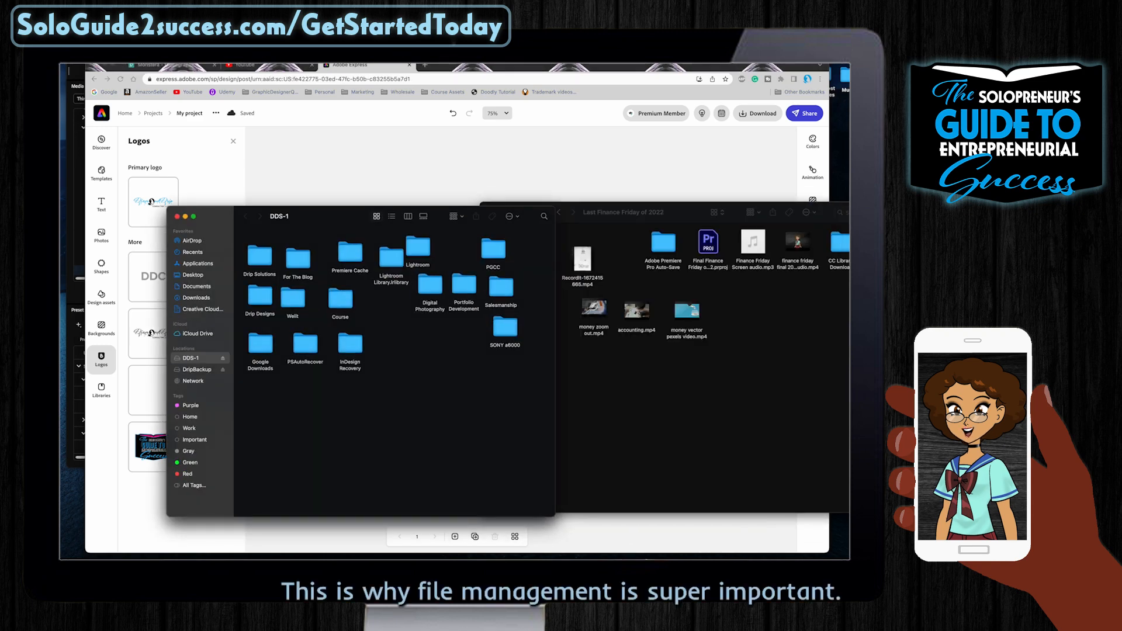
{"action": "left_click", "coordinate": [199, 333]}
{"action": "double_click", "coordinate": [264, 251]}
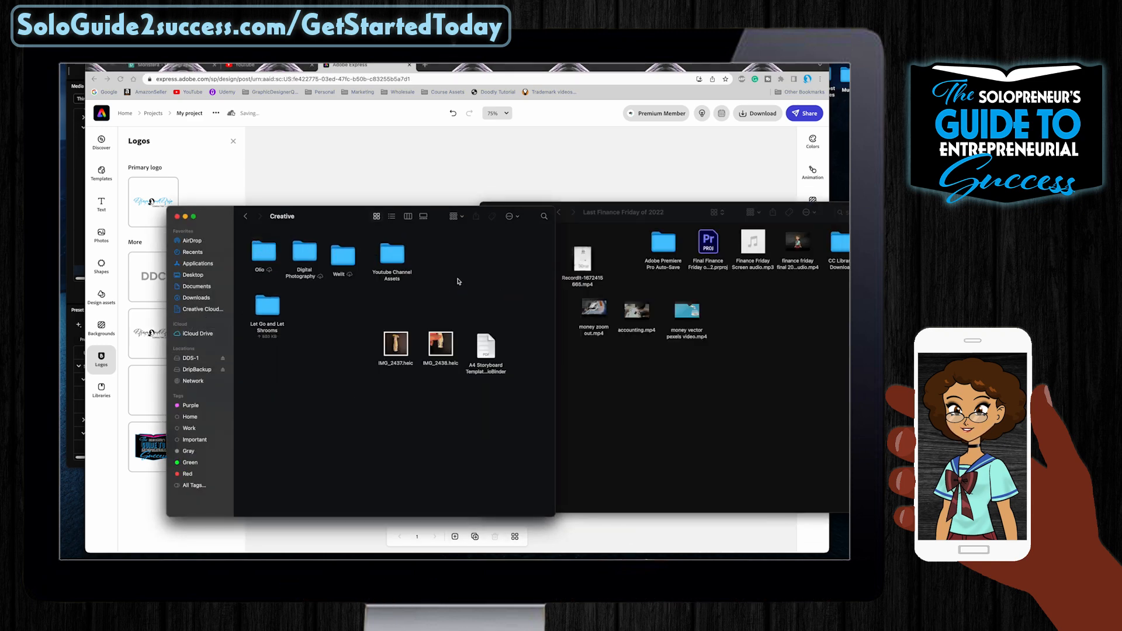
{"action": "double_click", "coordinate": [401, 252]}
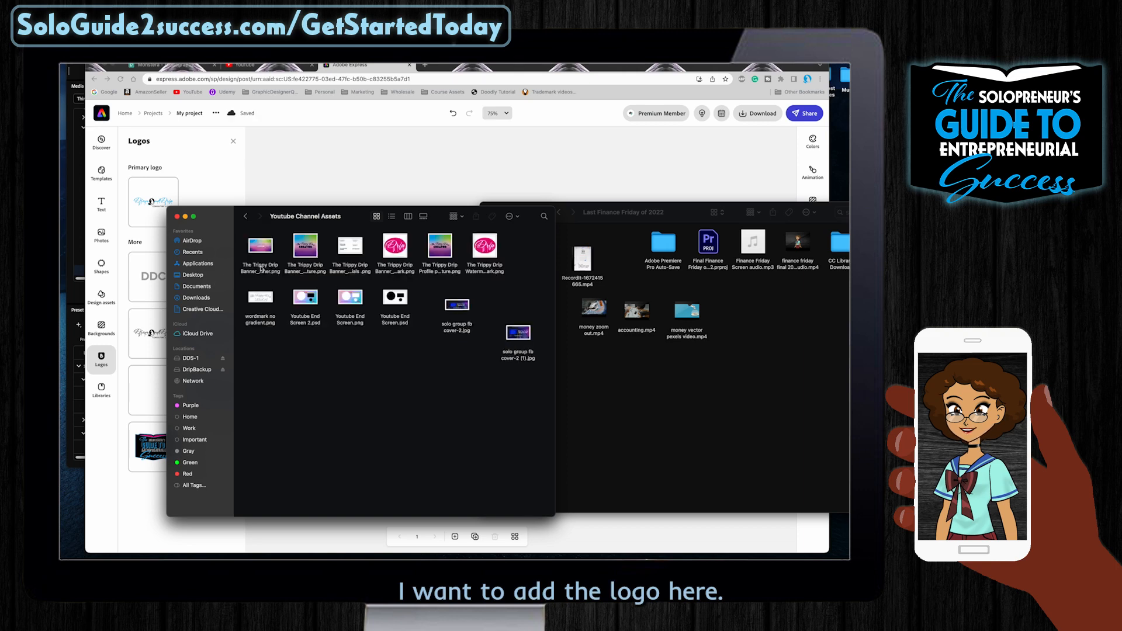
{"action": "left_click_drag", "start_coordinate": [265, 299], "coordinate": [330, 170]}
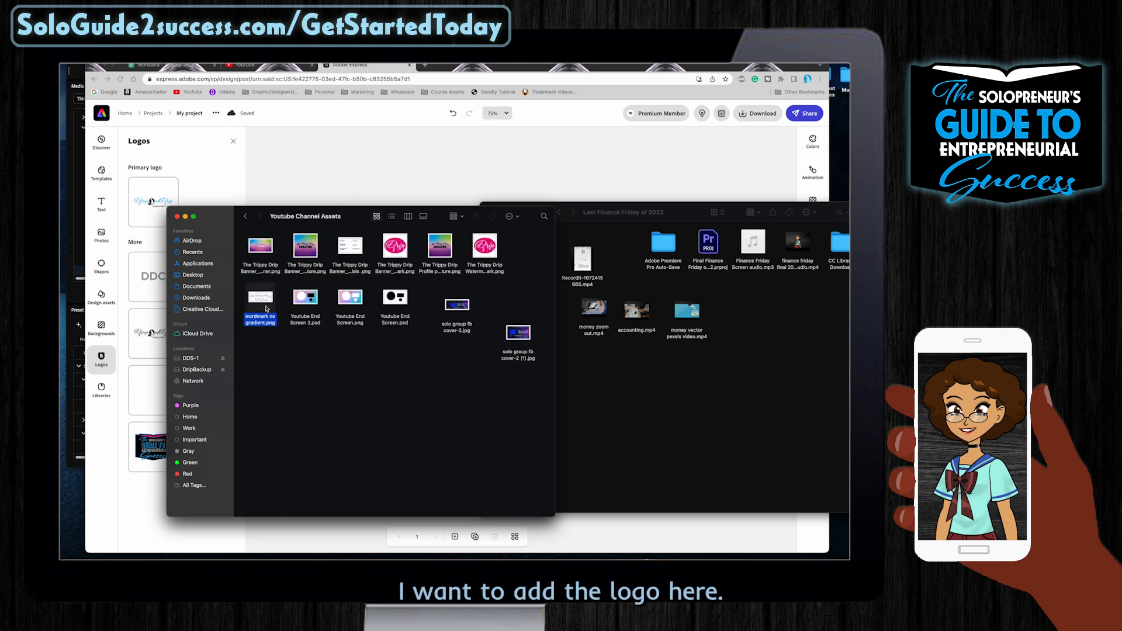
{"action": "left_click", "coordinate": [709, 526]}
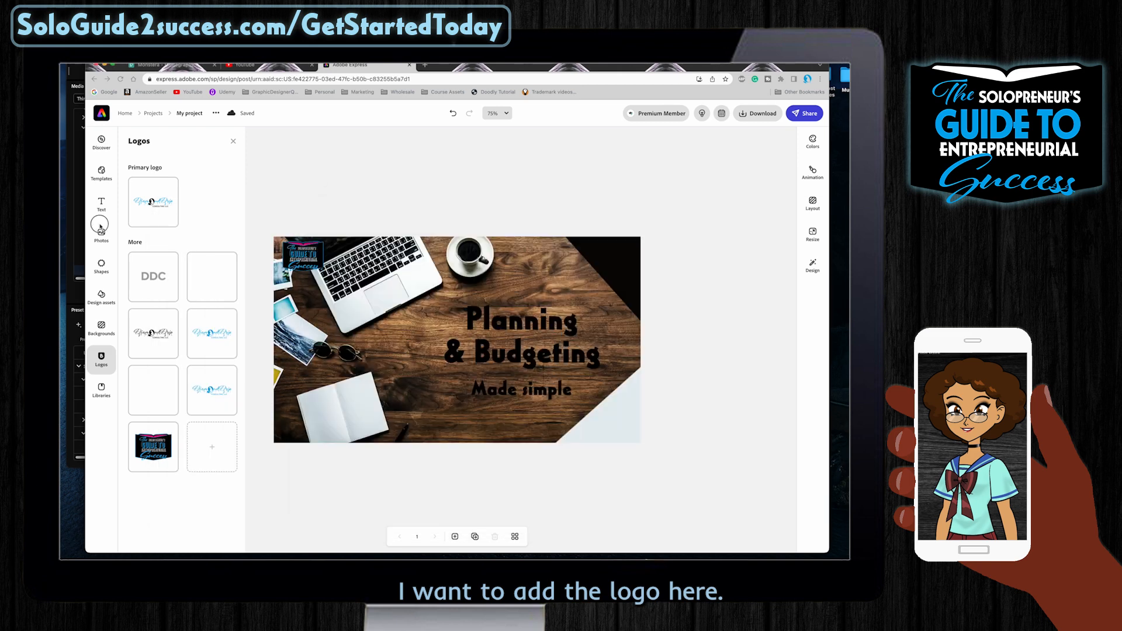
Upload the white Trippy Drip Creator wordmark as a photo and place it in the thumbnail's lower-left corner.
{"action": "left_click", "coordinate": [101, 229]}
{"action": "left_click", "coordinate": [300, 534]}
{"action": "left_click_drag", "start_coordinate": [406, 305], "coordinate": [287, 348]}
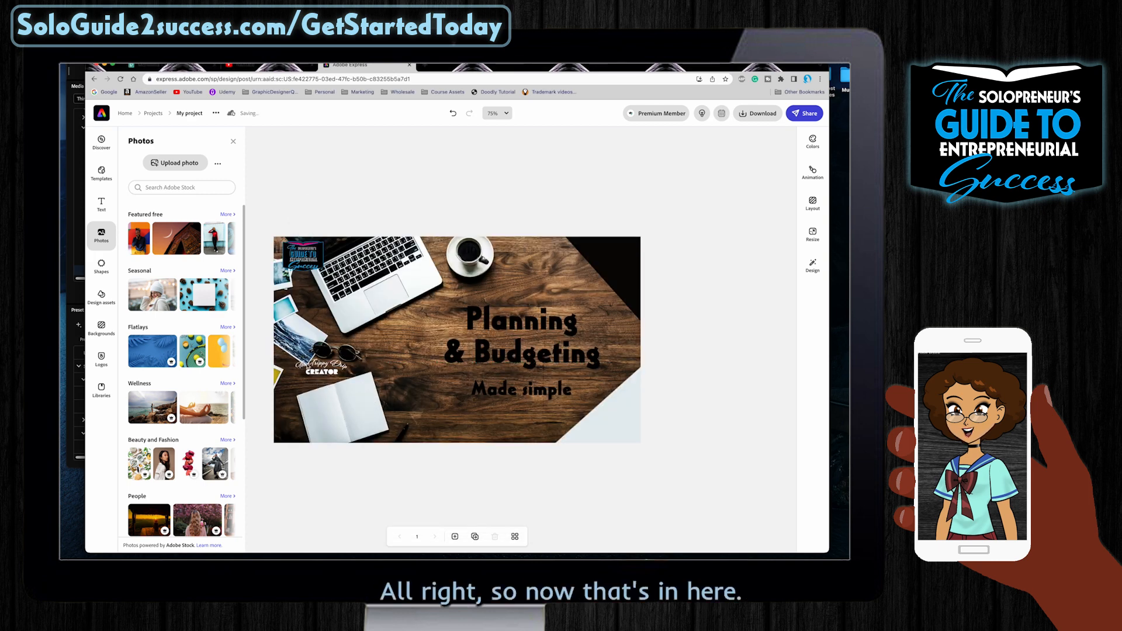
{"action": "left_click_drag", "start_coordinate": [313, 370], "coordinate": [299, 433]}
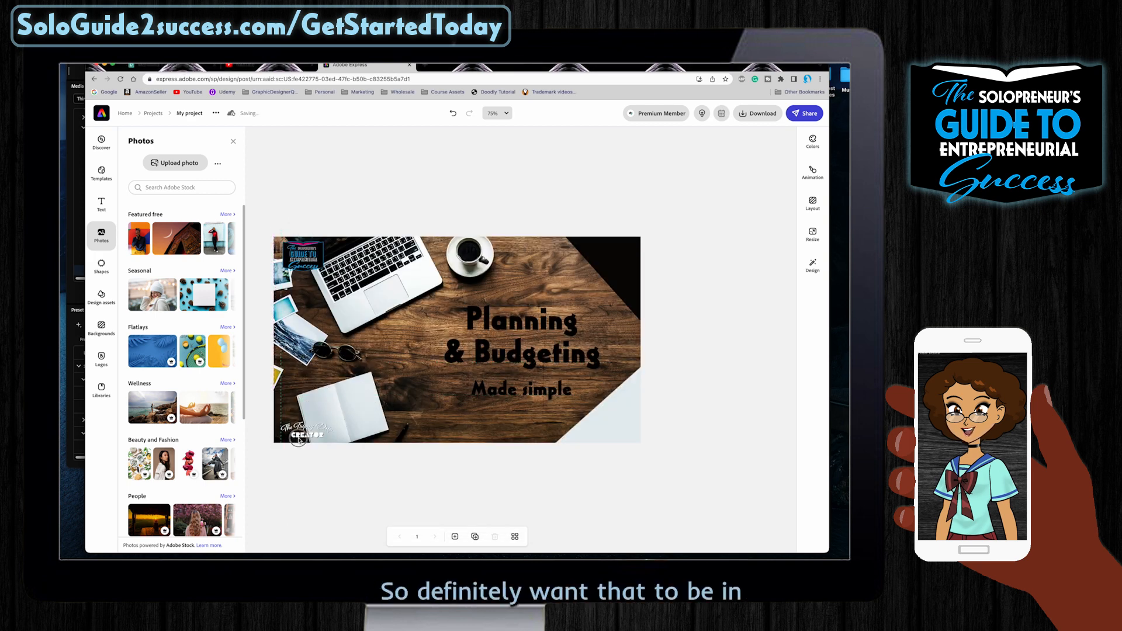
Enlarge the Solopreneur's Guide logo near the middle and apply the dark blue and pale pink duotone filter to the background photo.
{"action": "left_click_drag", "start_coordinate": [304, 255], "coordinate": [403, 305]}
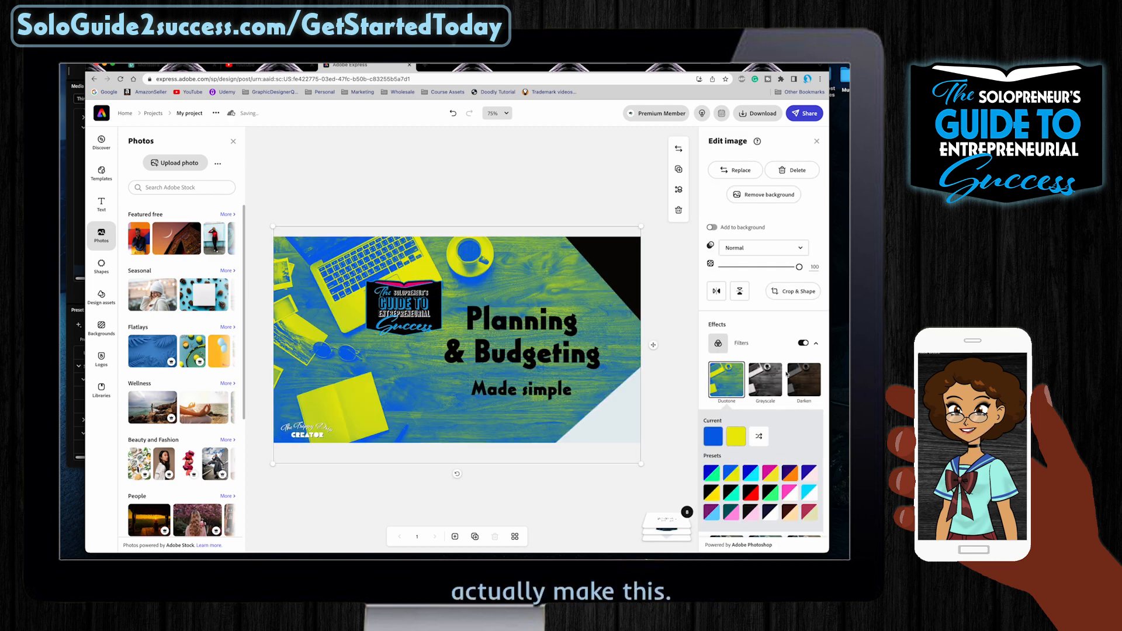
{"action": "left_click", "coordinate": [808, 493]}
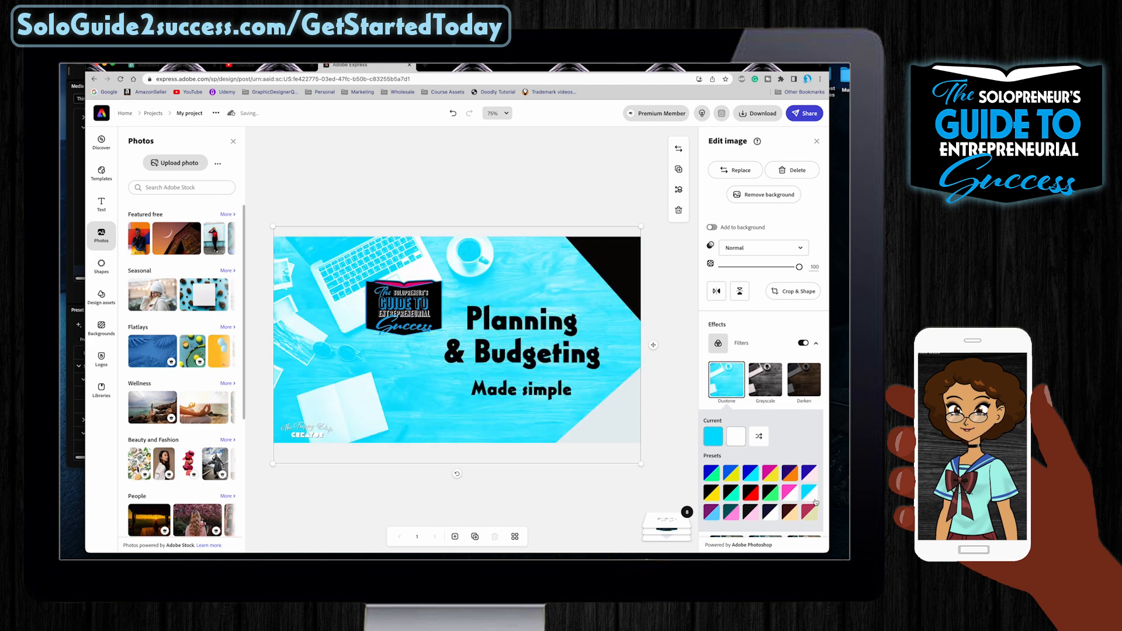
{"action": "left_click", "coordinate": [749, 474]}
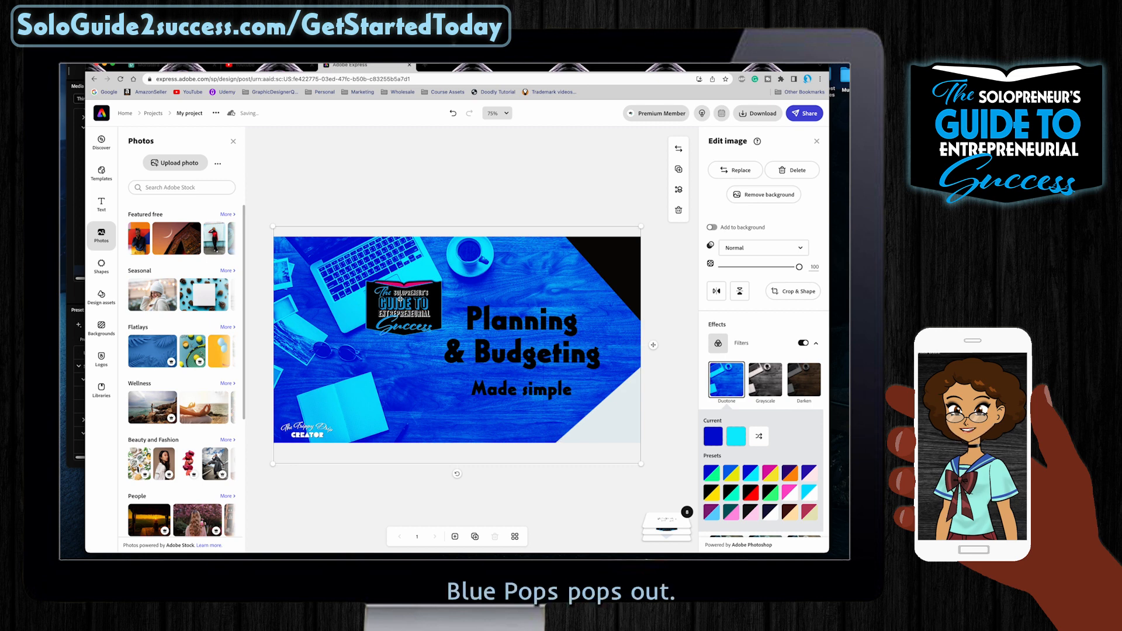
{"action": "left_click", "coordinate": [772, 476]}
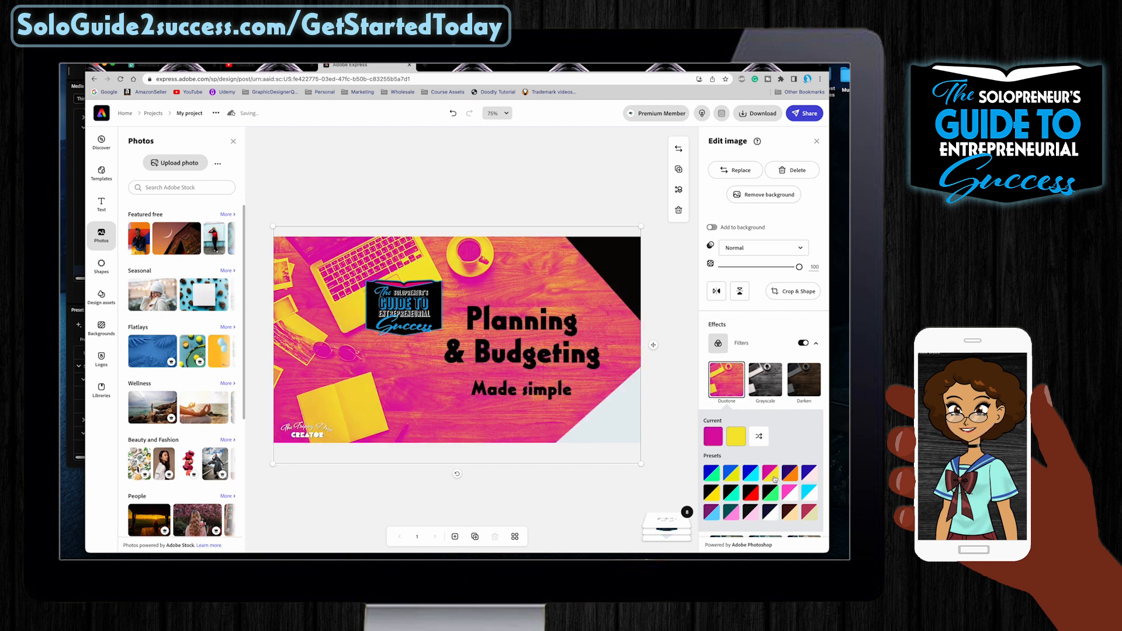
{"action": "left_click", "coordinate": [806, 476]}
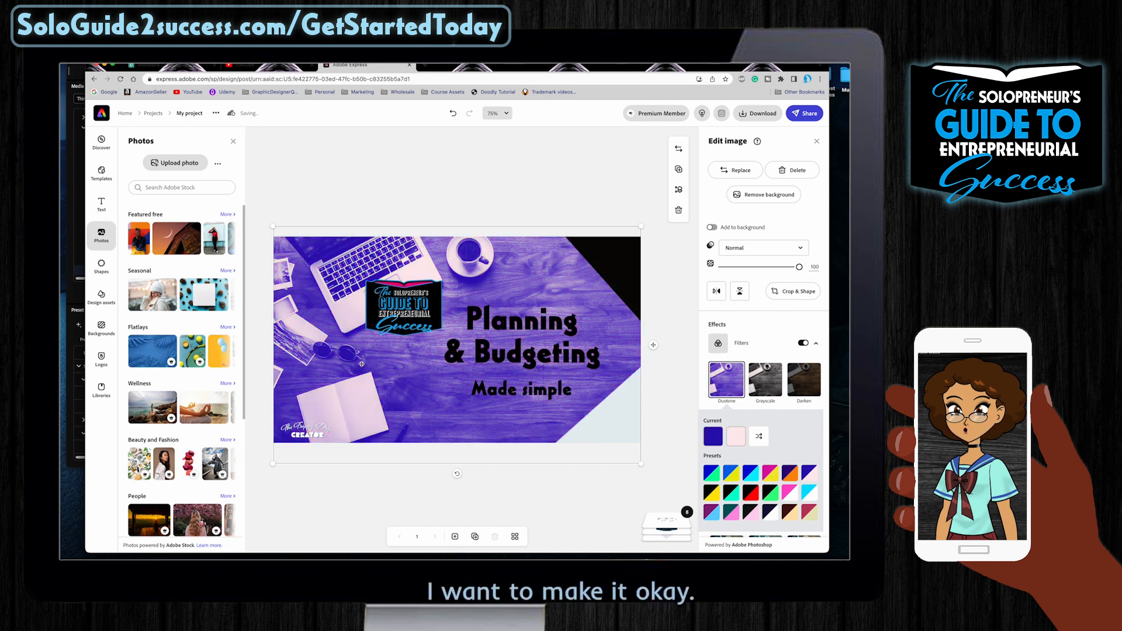
Adjust the wordmark in the lower-left corner and move the Solopreneur's Guide logo to the upper left over the laptop.
{"action": "left_click_drag", "start_coordinate": [315, 426], "coordinate": [316, 435]}
{"action": "left_click", "coordinate": [393, 313]}
{"action": "left_click_drag", "start_coordinate": [417, 316], "coordinate": [368, 311]}
{"action": "left_click_drag", "start_coordinate": [337, 293], "coordinate": [335, 296]}
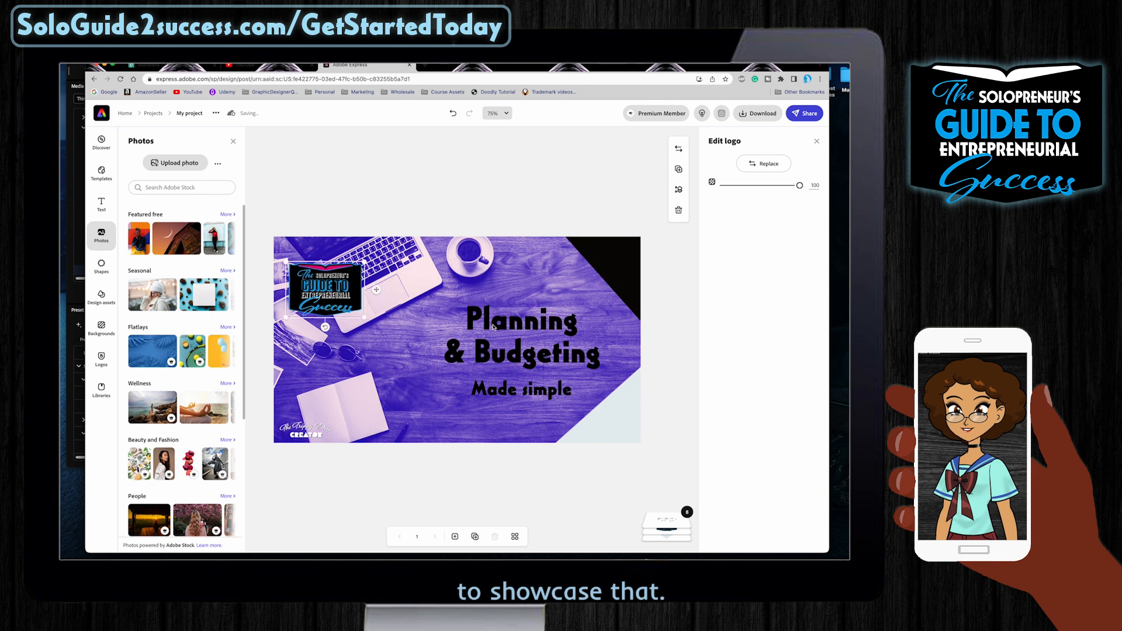
Duplicate the "Planning & Budgeting" heading and place the copy to its left, over the desk photo.
{"action": "left_click", "coordinate": [494, 330]}
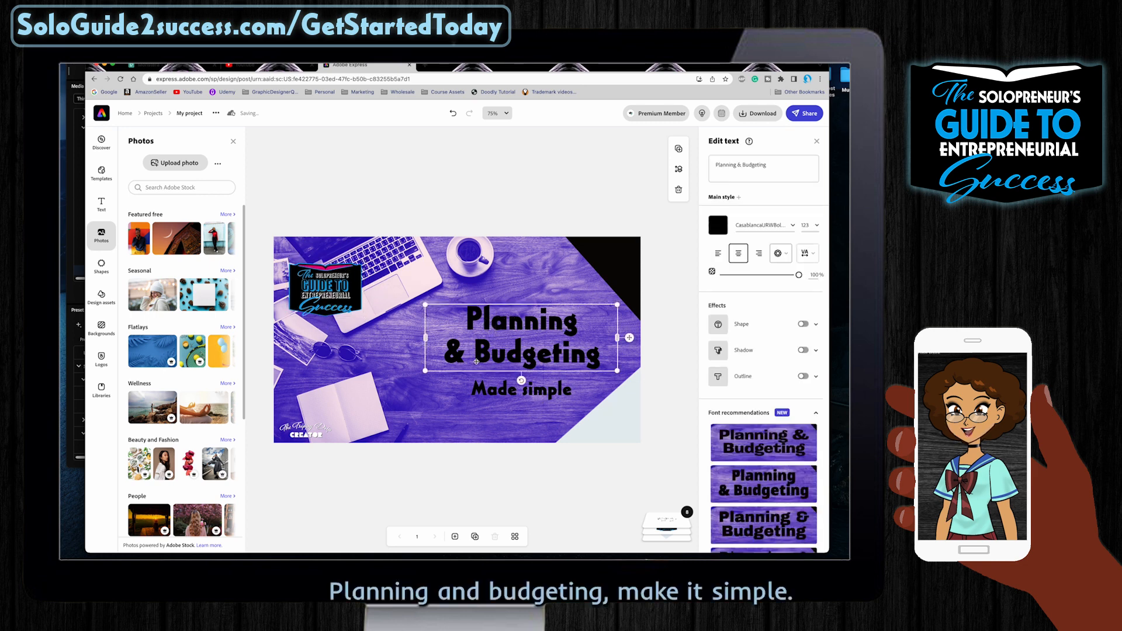
{"action": "left_click", "coordinate": [538, 392]}
{"action": "left_click", "coordinate": [535, 348]}
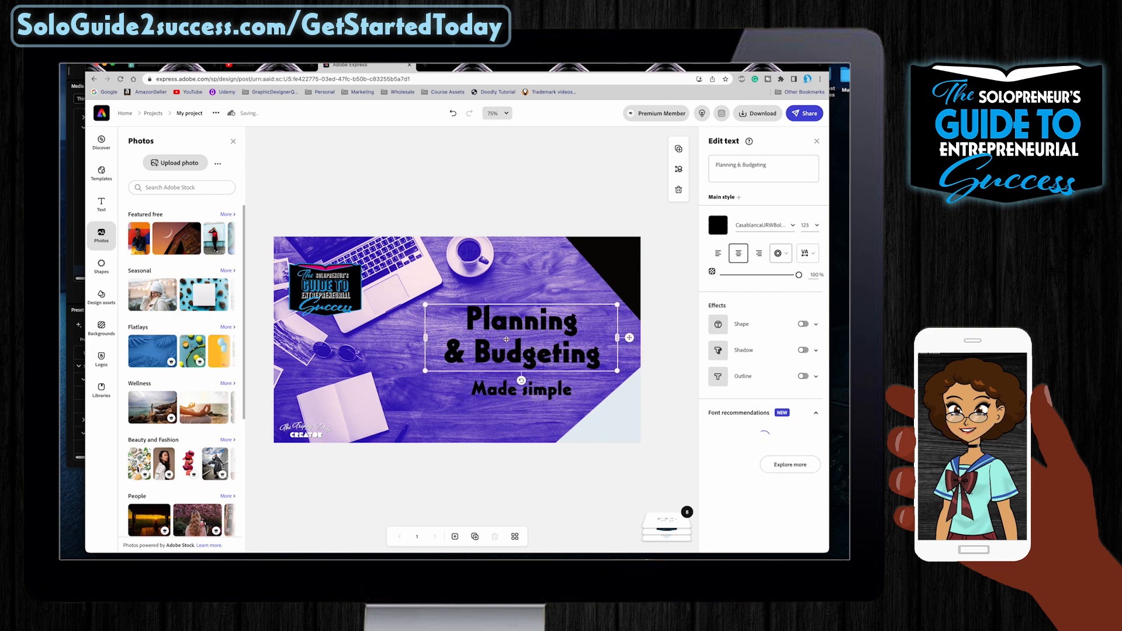
{"action": "left_click_drag", "start_coordinate": [513, 340], "coordinate": [407, 336], "text": "alt"}
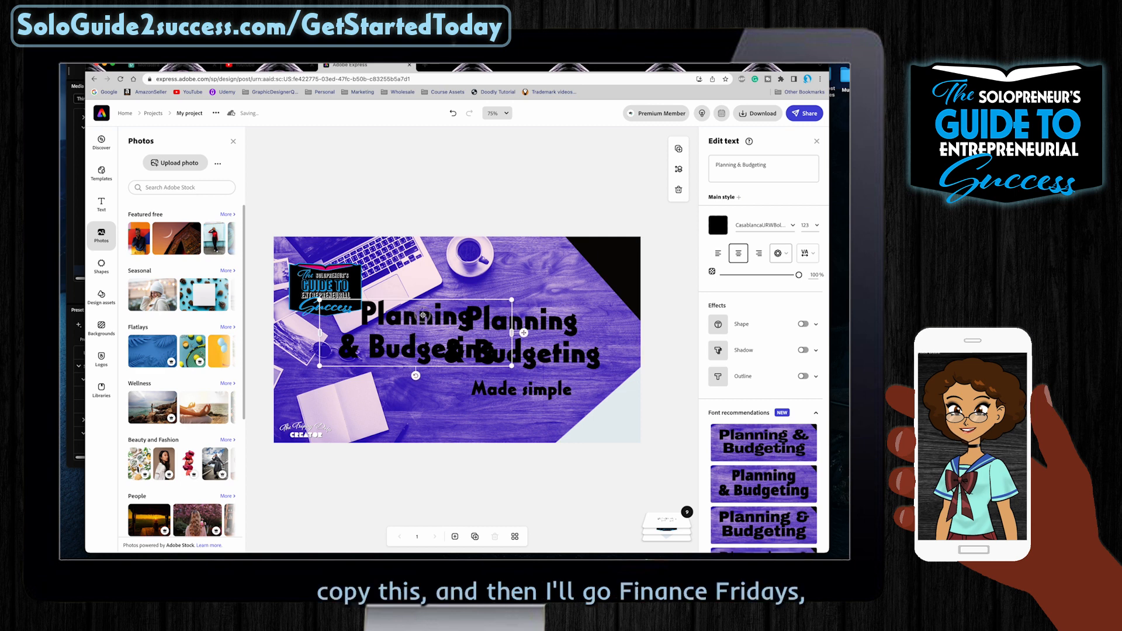
Replace the copied heading's wording with "Finance Fridays".
{"action": "left_click", "coordinate": [774, 169]}
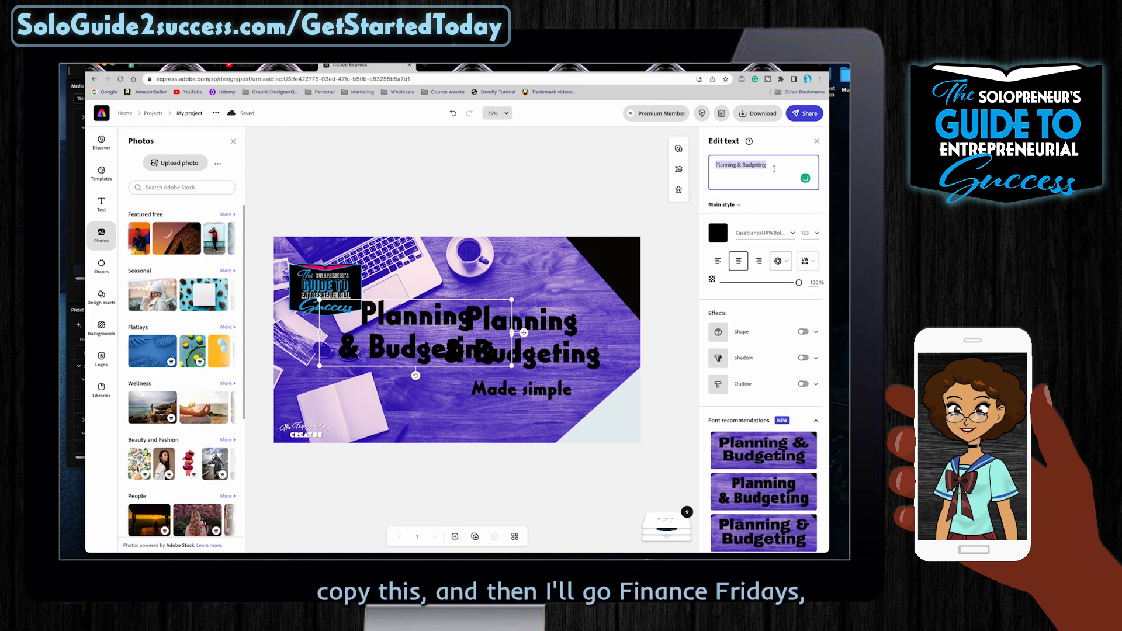
{"action": "type", "text": "Finance"}
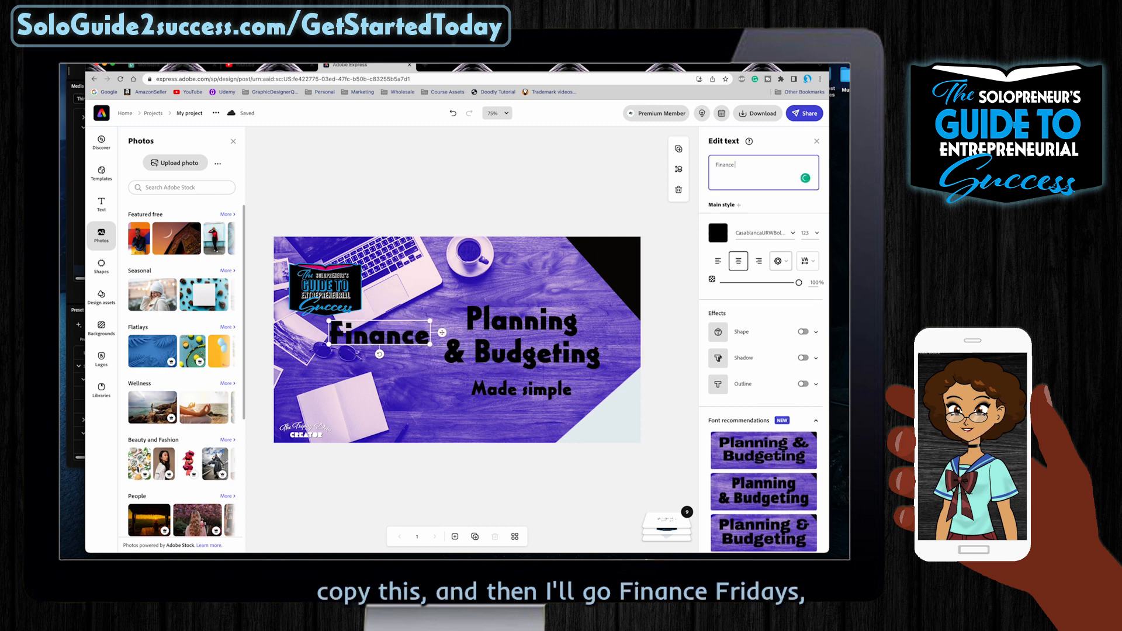
{"action": "type", "text": " Friday"}
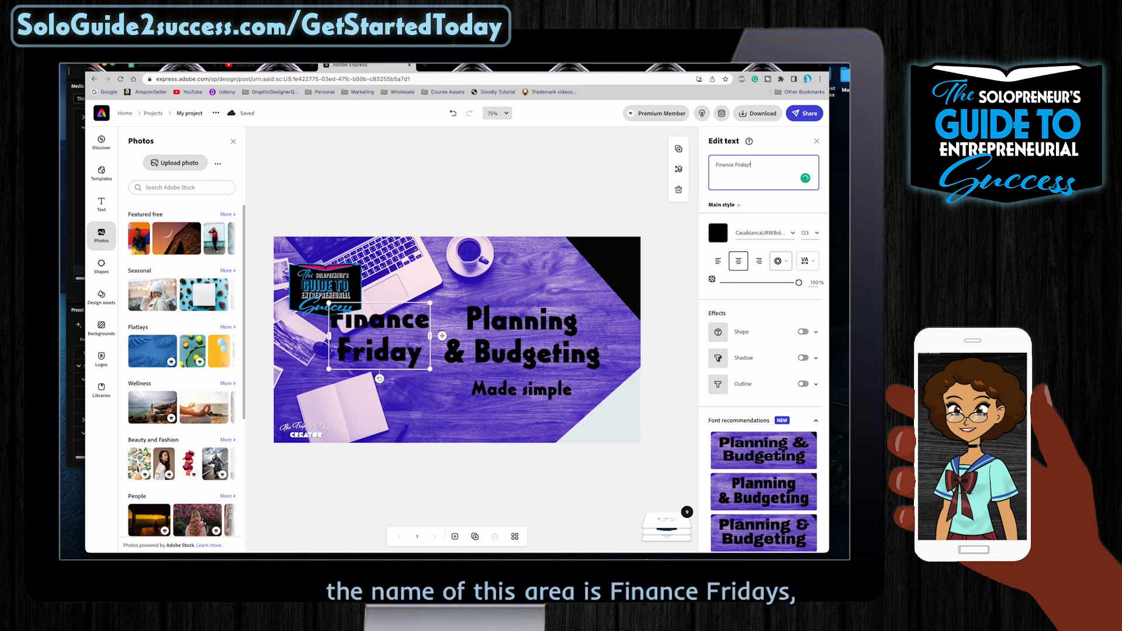
{"action": "type", "text": "!"}
{"action": "key", "text": "BackSpace"}
{"action": "type", "text": "s"}
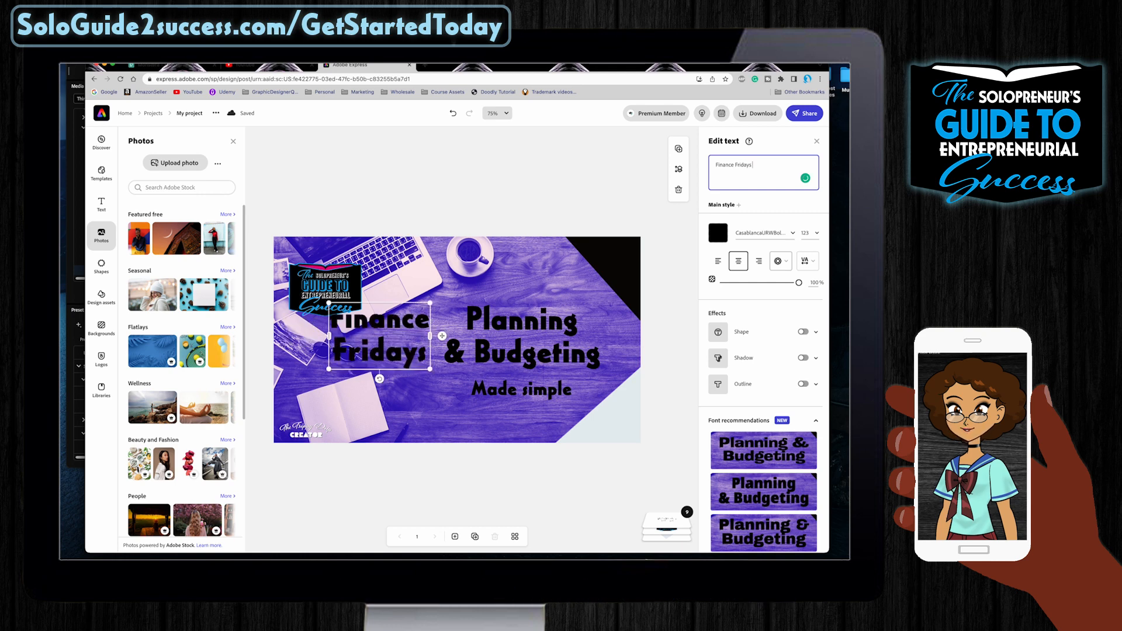
{"action": "key", "text": "ctrl+super+space"}
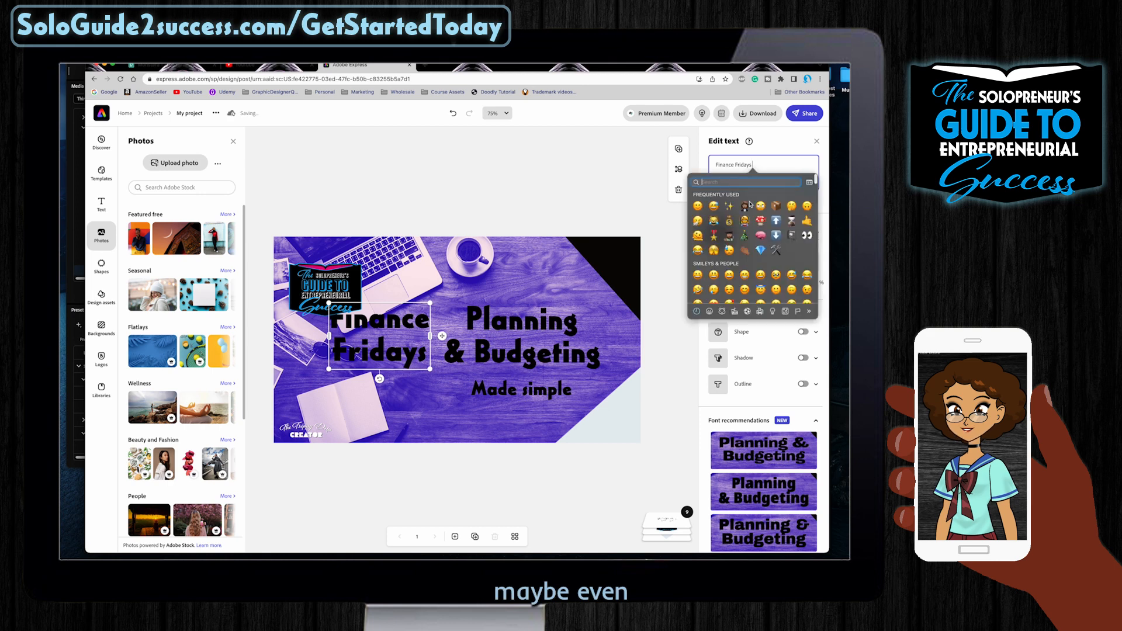
{"action": "left_click", "coordinate": [552, 270]}
{"action": "left_click", "coordinate": [397, 342]}
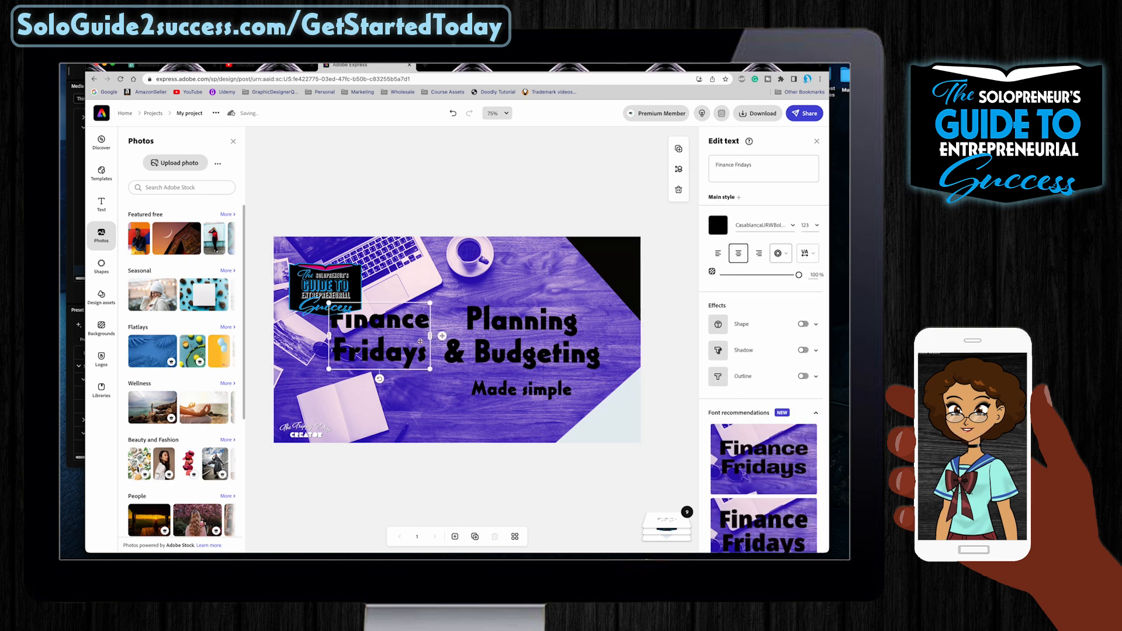
Widen the "Finance Fridays" text onto a single line and arrange it directly above the "Planning & Budgeting" heading.
{"action": "left_click_drag", "start_coordinate": [430, 336], "coordinate": [533, 336]}
{"action": "left_click_drag", "start_coordinate": [396, 326], "coordinate": [480, 315]}
{"action": "left_click_drag", "start_coordinate": [526, 353], "coordinate": [519, 403]}
Recolor the "Finance Fridays" text with the blue from the brand palette.
{"action": "left_click", "coordinate": [561, 313]}
{"action": "left_click", "coordinate": [718, 226]}
{"action": "left_click", "coordinate": [727, 269]}
{"action": "left_click", "coordinate": [758, 313]}
{"action": "left_click", "coordinate": [774, 314]}
{"action": "left_click", "coordinate": [763, 211]}
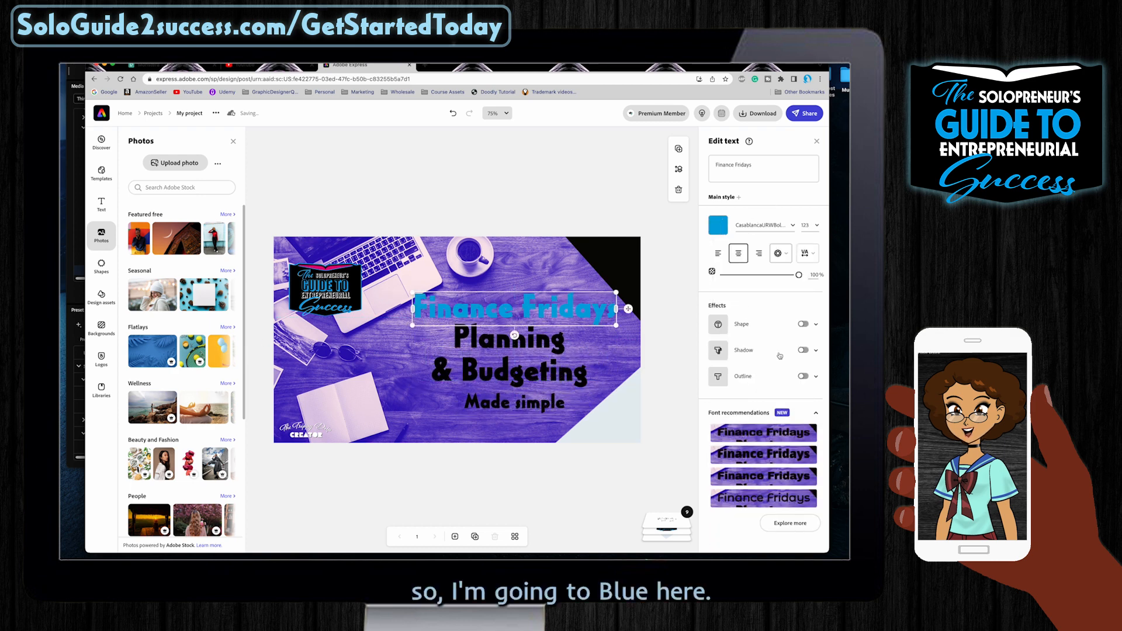
Add a shadow to "Finance Fridays", trying the brand pink and green before setting the shadow color to black.
{"action": "left_click", "coordinate": [804, 350]}
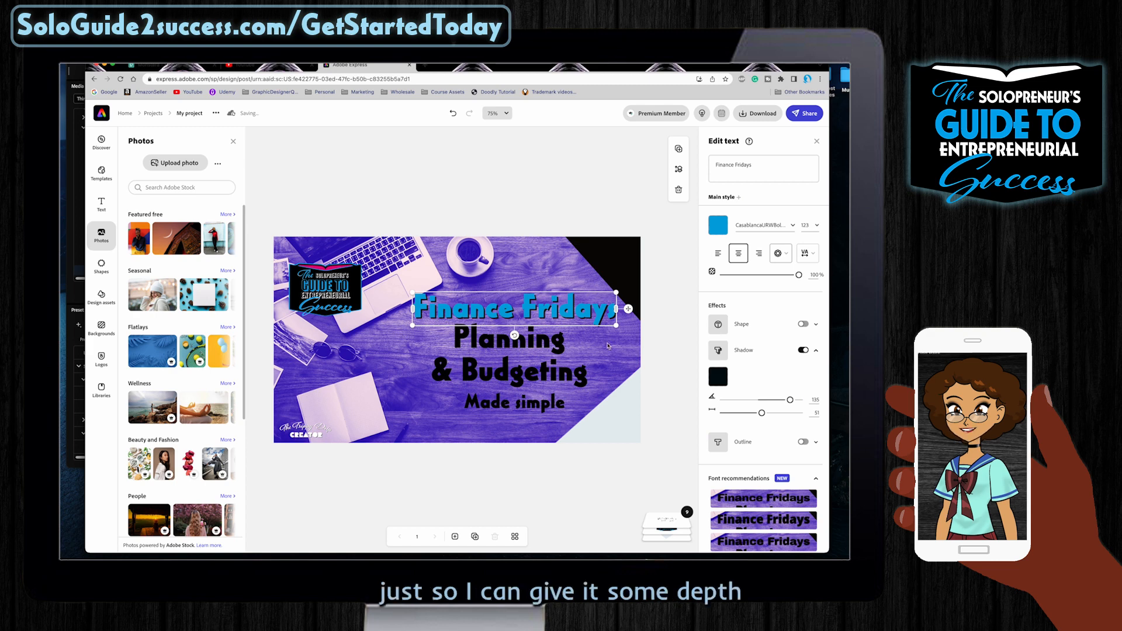
{"action": "left_click", "coordinate": [717, 376]}
{"action": "left_click", "coordinate": [789, 160]}
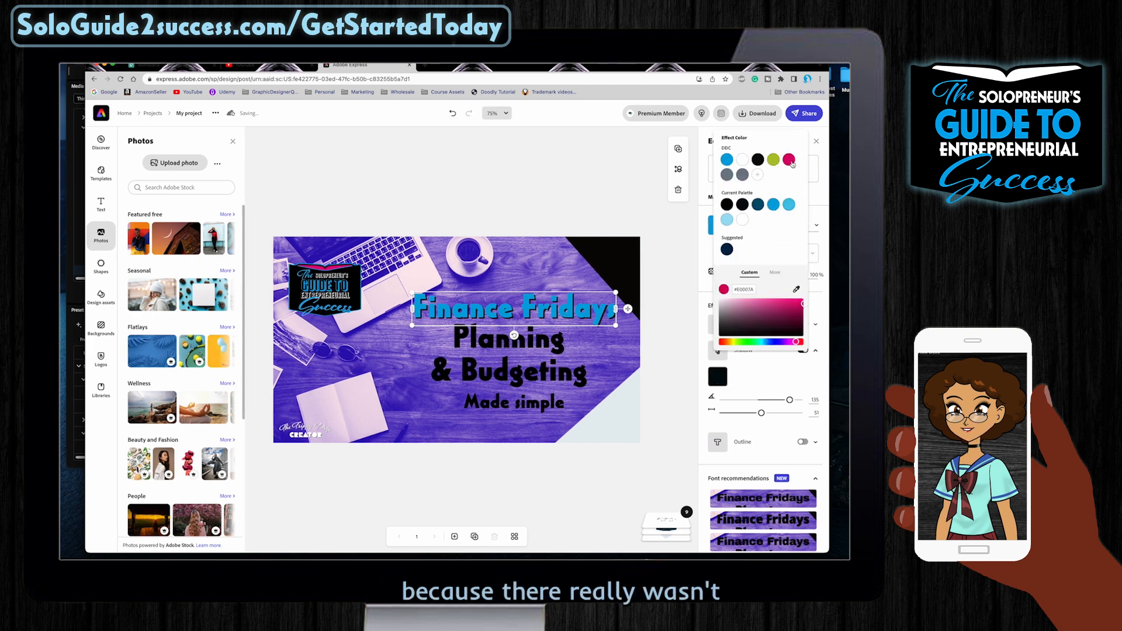
{"action": "left_click", "coordinate": [773, 160]}
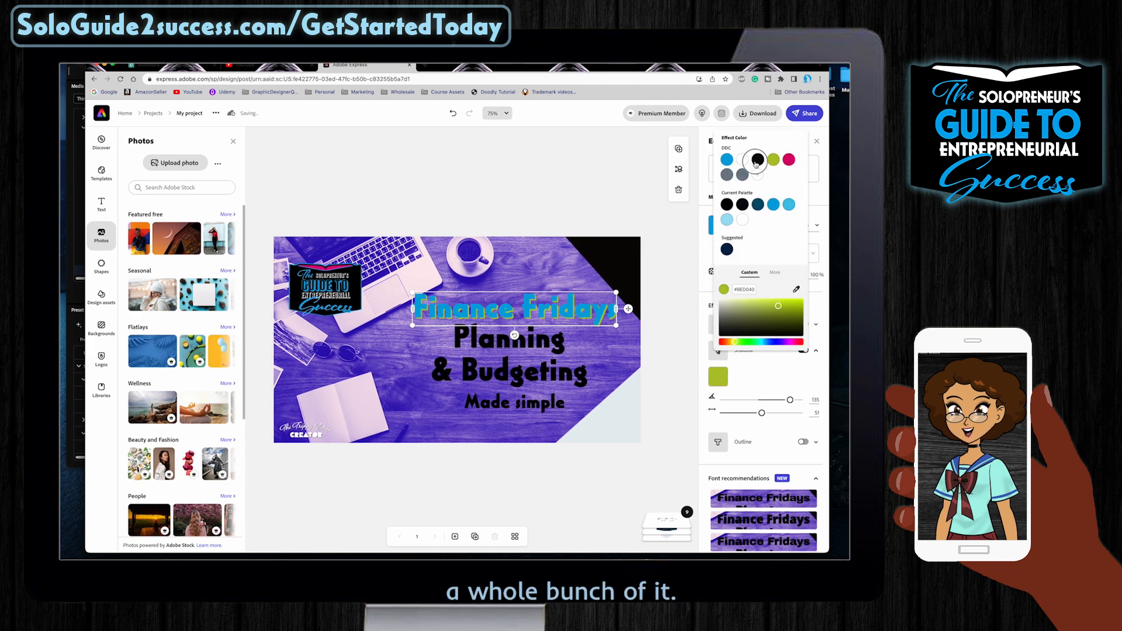
{"action": "left_click", "coordinate": [758, 159]}
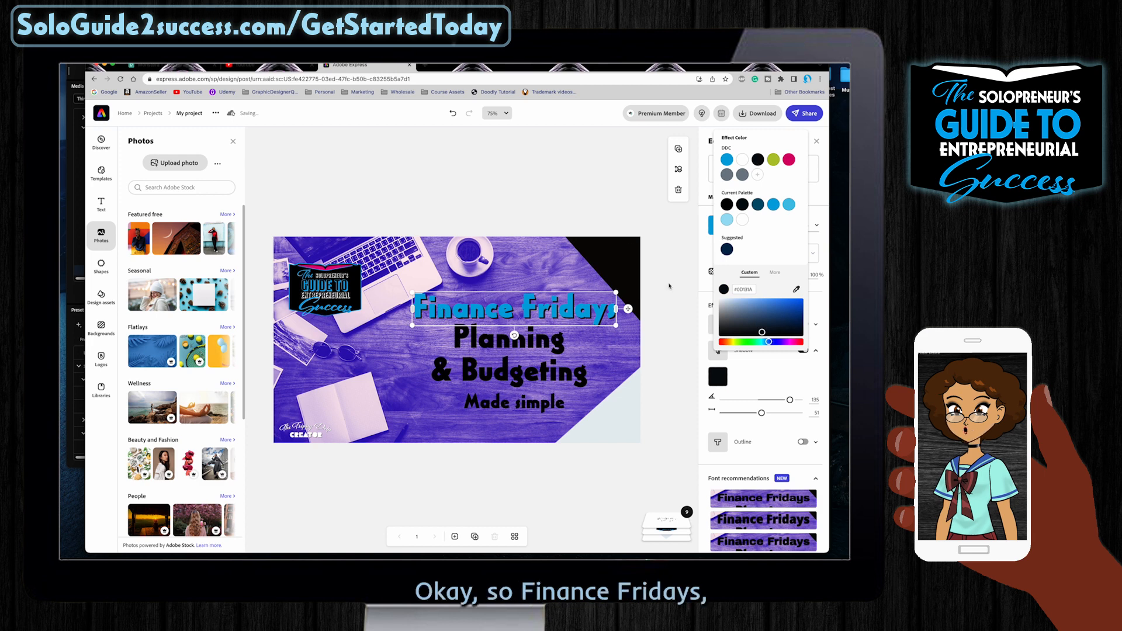
{"action": "left_click", "coordinate": [682, 256]}
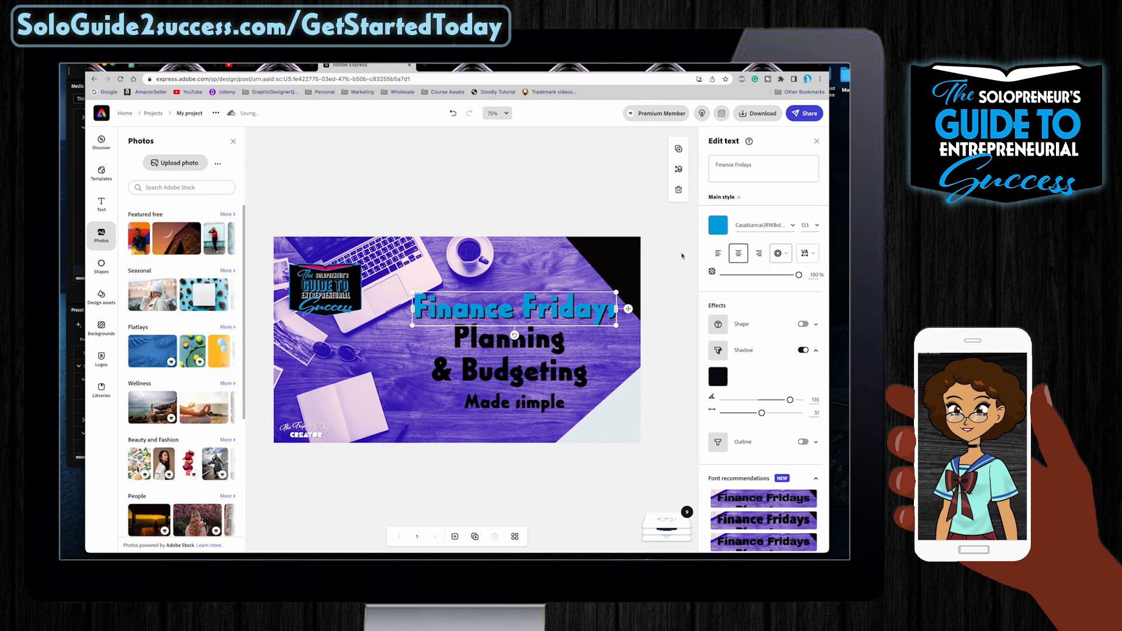
Set the "Finance Fridays" text size to 140 and move the title up in line with the Solopreneur's Guide logo.
{"action": "left_click", "coordinate": [806, 226]}
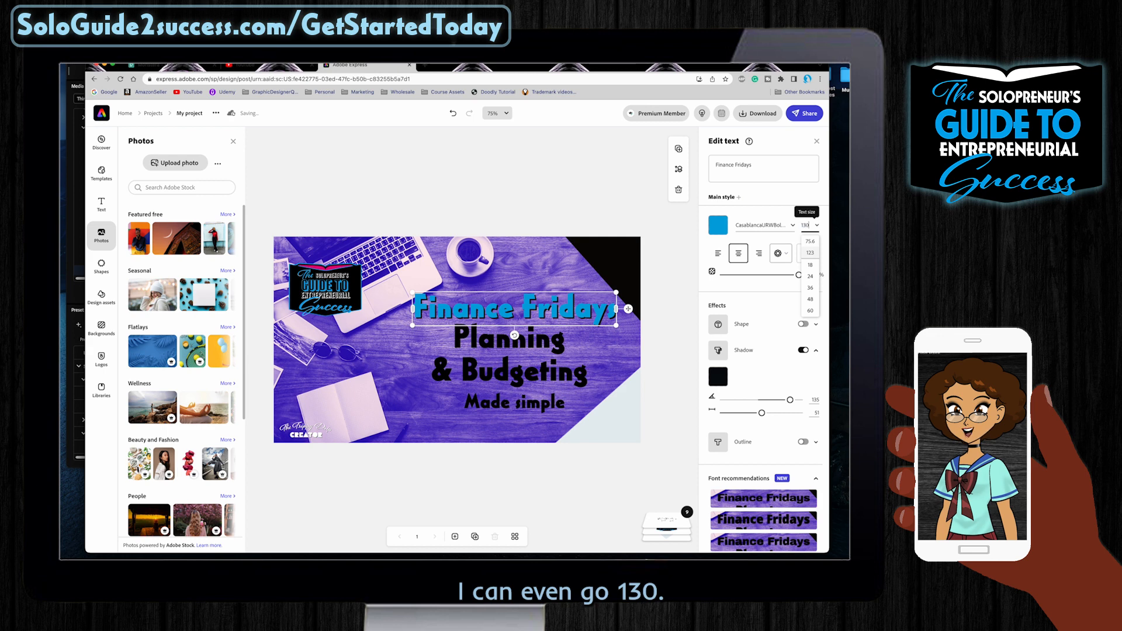
{"action": "key", "text": "Return"}
{"action": "left_click", "coordinate": [807, 225]}
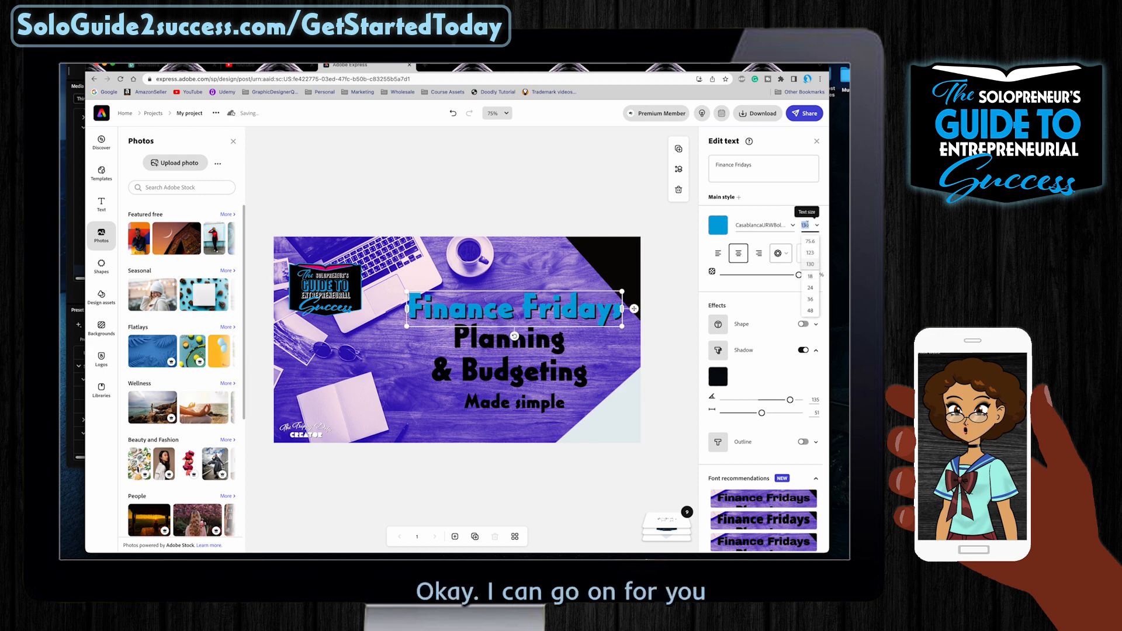
{"action": "type", "text": "140"}
{"action": "key", "text": "Return"}
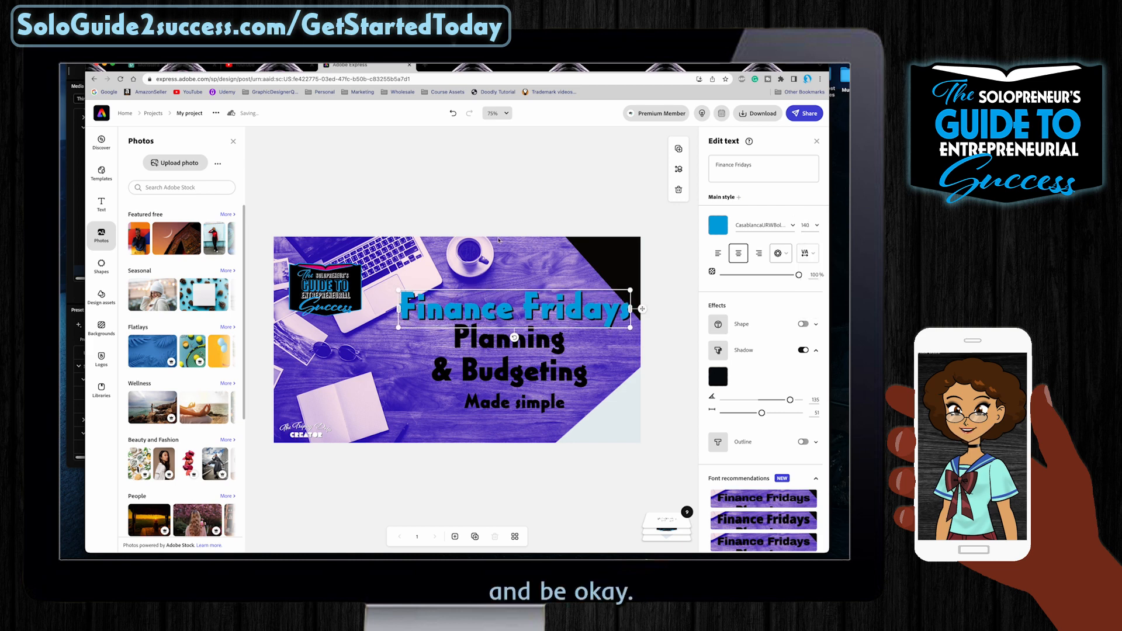
{"action": "left_click_drag", "start_coordinate": [528, 299], "coordinate": [512, 282]}
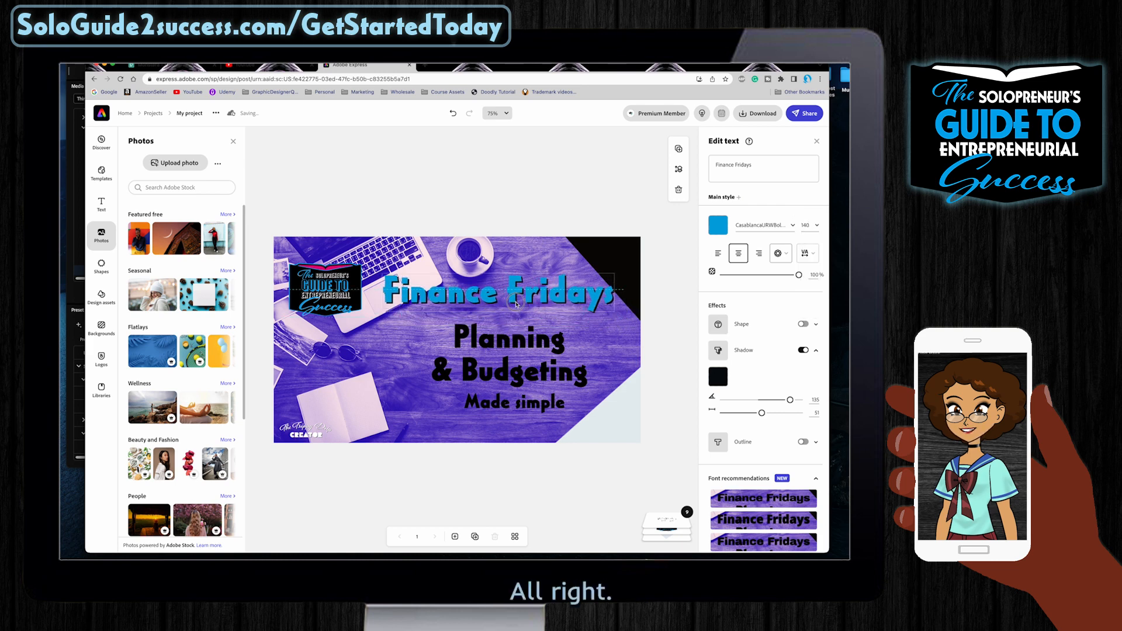
{"action": "left_click_drag", "start_coordinate": [514, 302], "coordinate": [514, 303]}
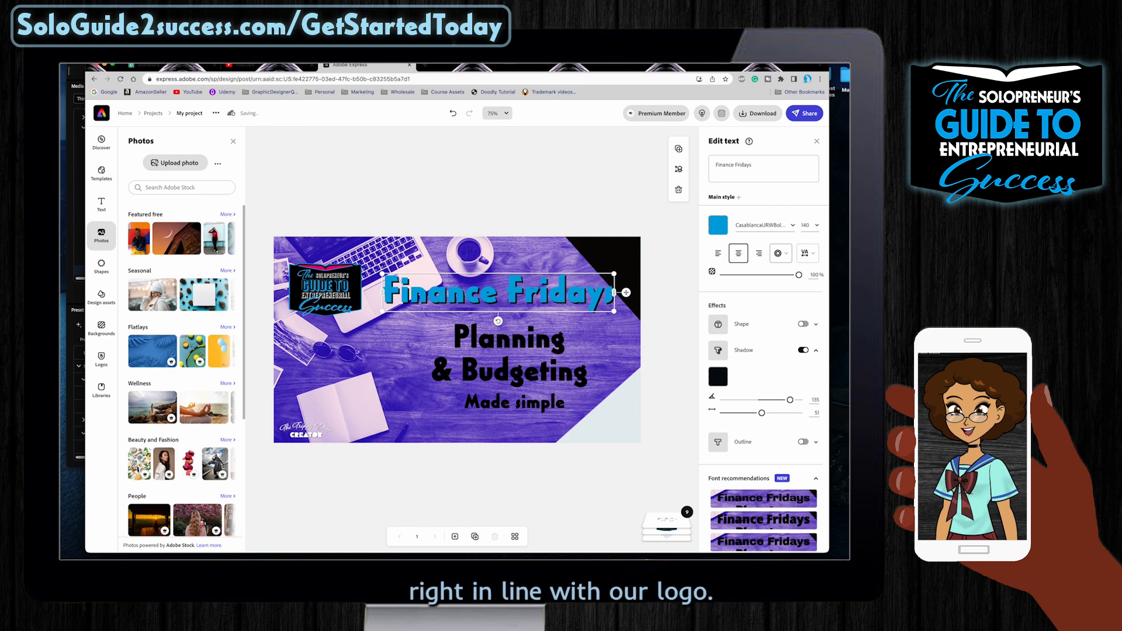
Move "Planning & Budgeting" and "Made simple" so both are centered beneath the "Finance Fridays" title.
{"action": "left_click", "coordinate": [517, 345]}
{"action": "left_click_drag", "start_coordinate": [526, 335], "coordinate": [518, 339]}
{"action": "left_click_drag", "start_coordinate": [517, 408], "coordinate": [514, 403]}
{"action": "left_click", "coordinate": [522, 336], "text": "shift"}
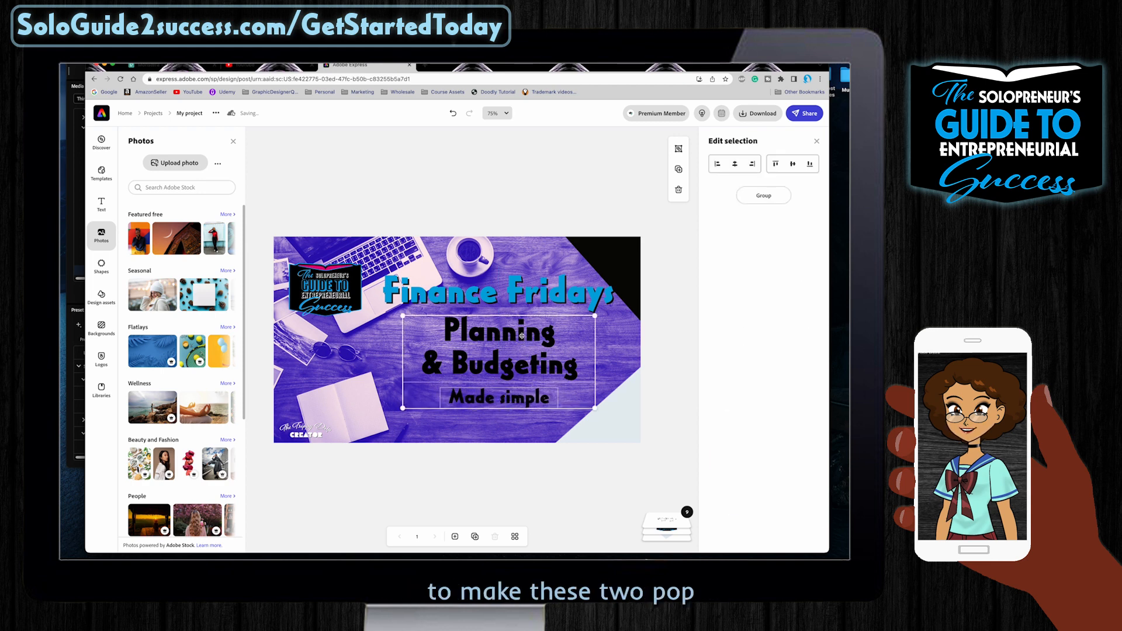
{"action": "left_click", "coordinate": [491, 441]}
Change the text color of "Made simple" and "Planning & Budgeting" to white.
{"action": "left_click", "coordinate": [494, 401]}
{"action": "left_click", "coordinate": [718, 224]}
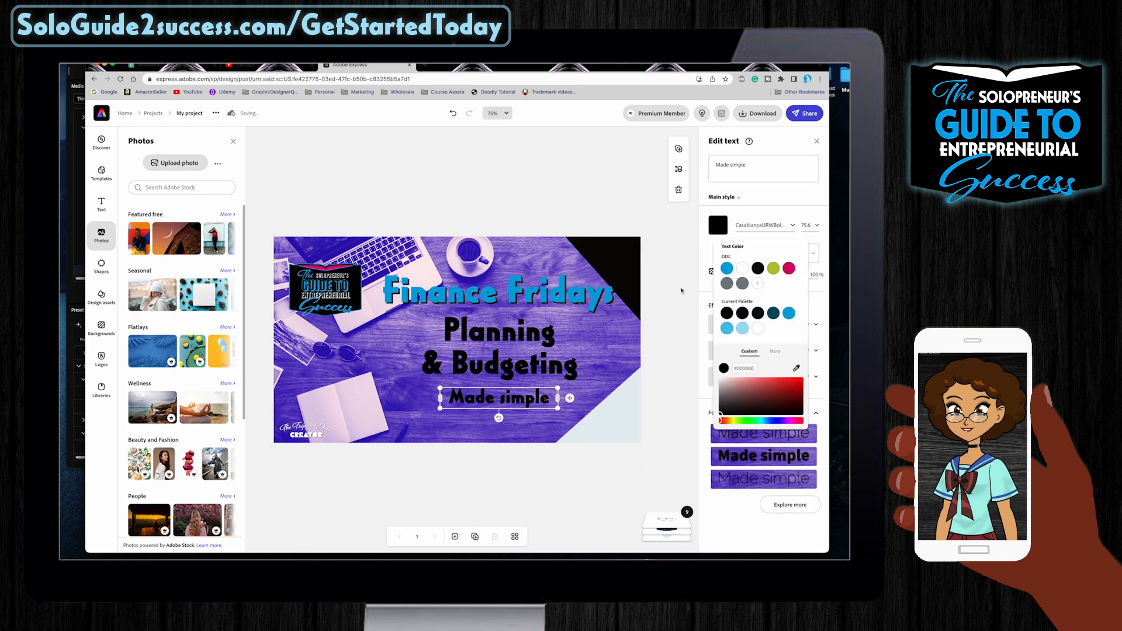
{"action": "left_click", "coordinate": [742, 268]}
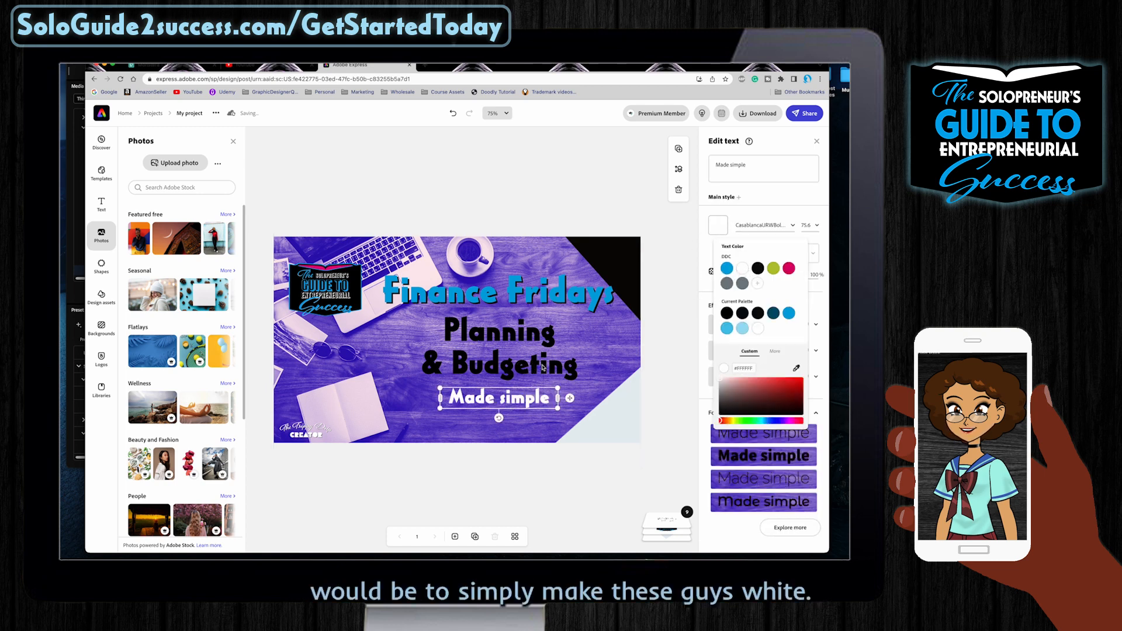
{"action": "left_click", "coordinate": [538, 369]}
{"action": "left_click", "coordinate": [718, 224]}
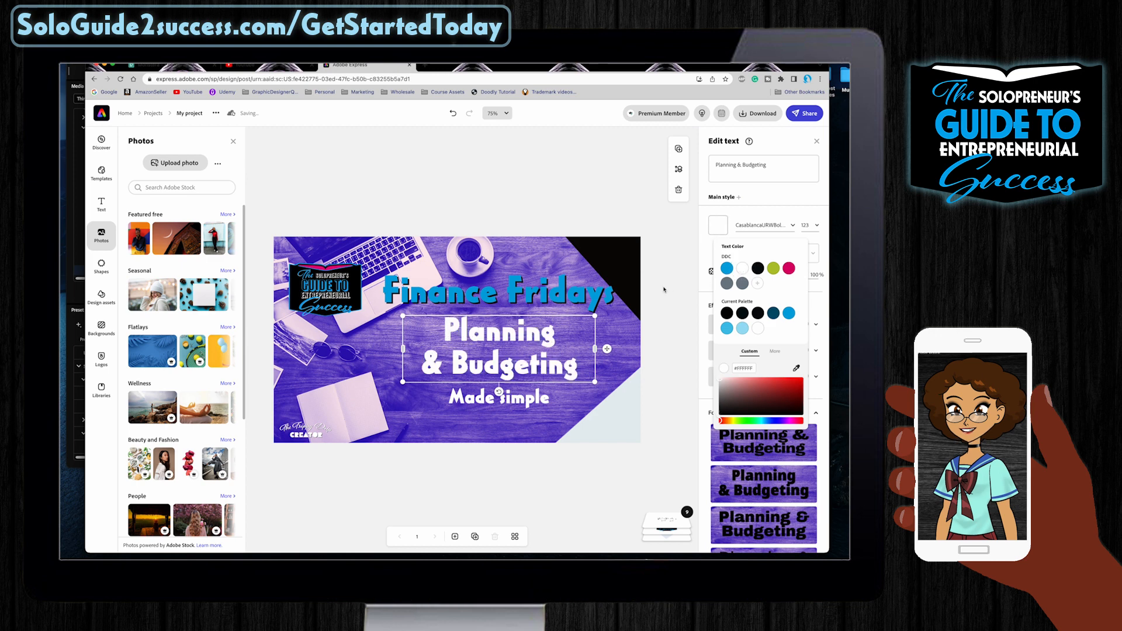
{"action": "left_click", "coordinate": [542, 419]}
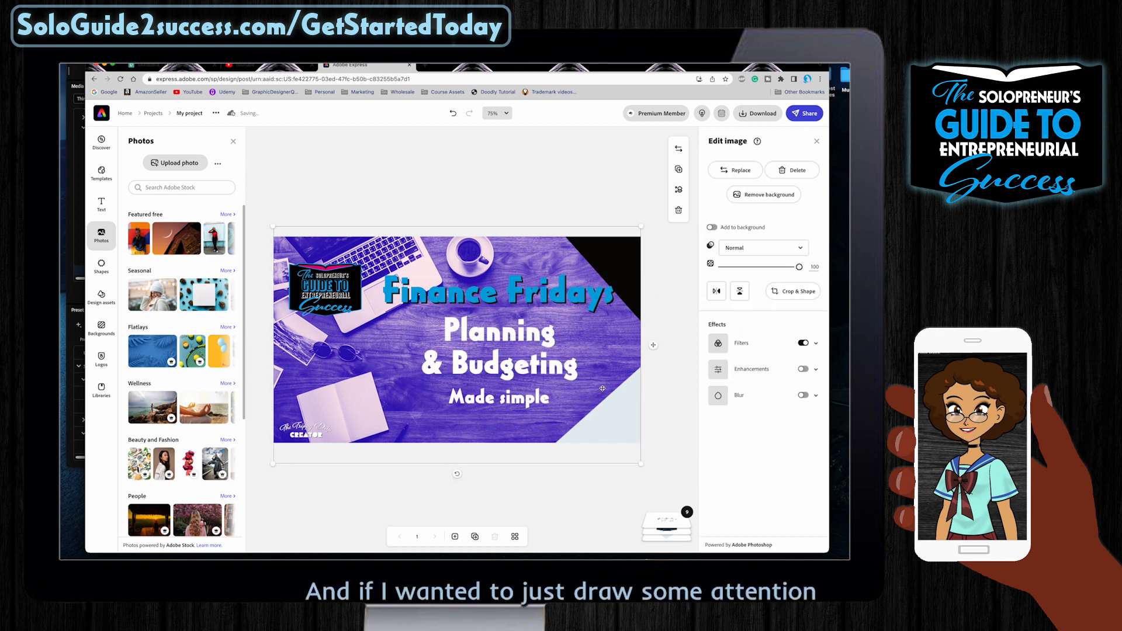
Add a shadow to "Made simple" and color it with the bright blue from the current palette.
{"action": "left_click", "coordinate": [544, 398]}
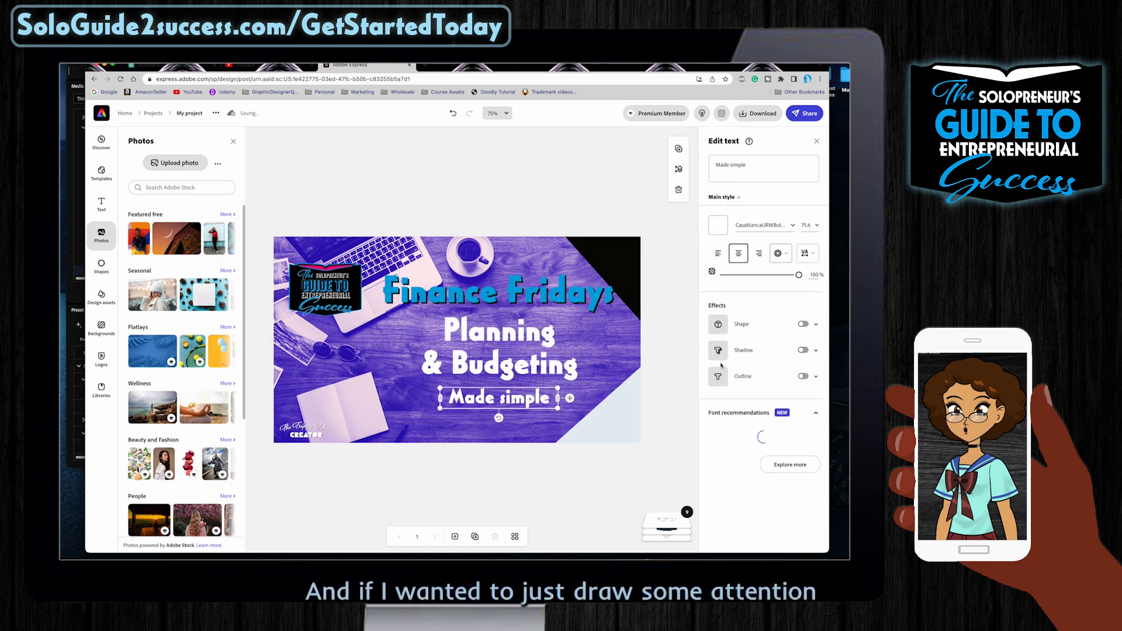
{"action": "left_click", "coordinate": [803, 350]}
{"action": "left_click", "coordinate": [717, 376]}
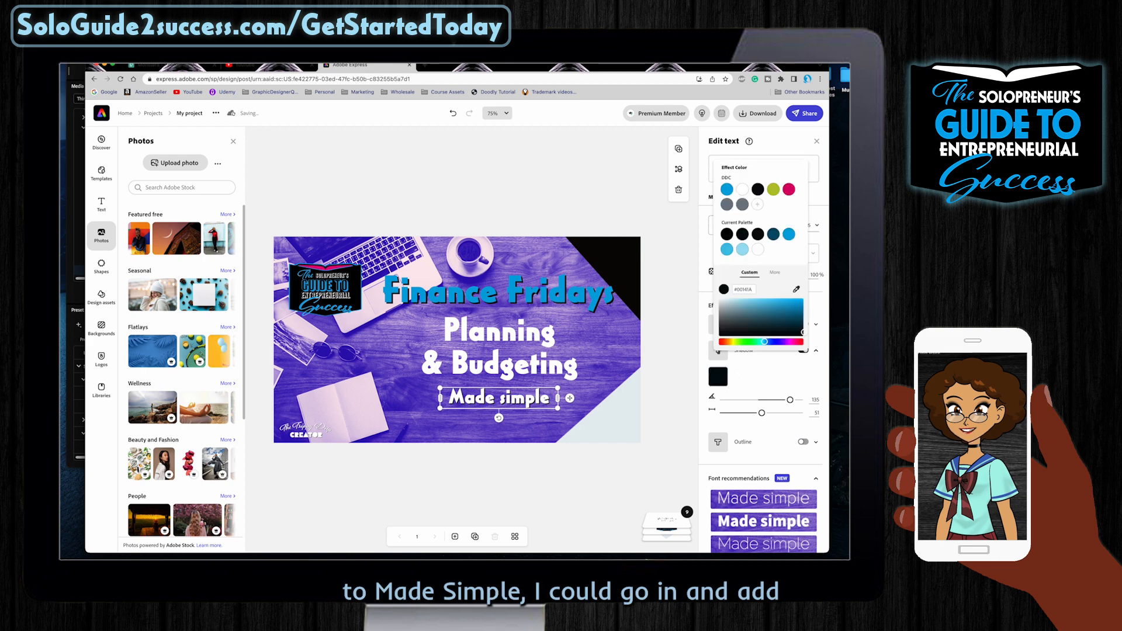
{"action": "left_click", "coordinate": [772, 234]}
{"action": "left_click", "coordinate": [728, 250]}
{"action": "left_click", "coordinate": [788, 235]}
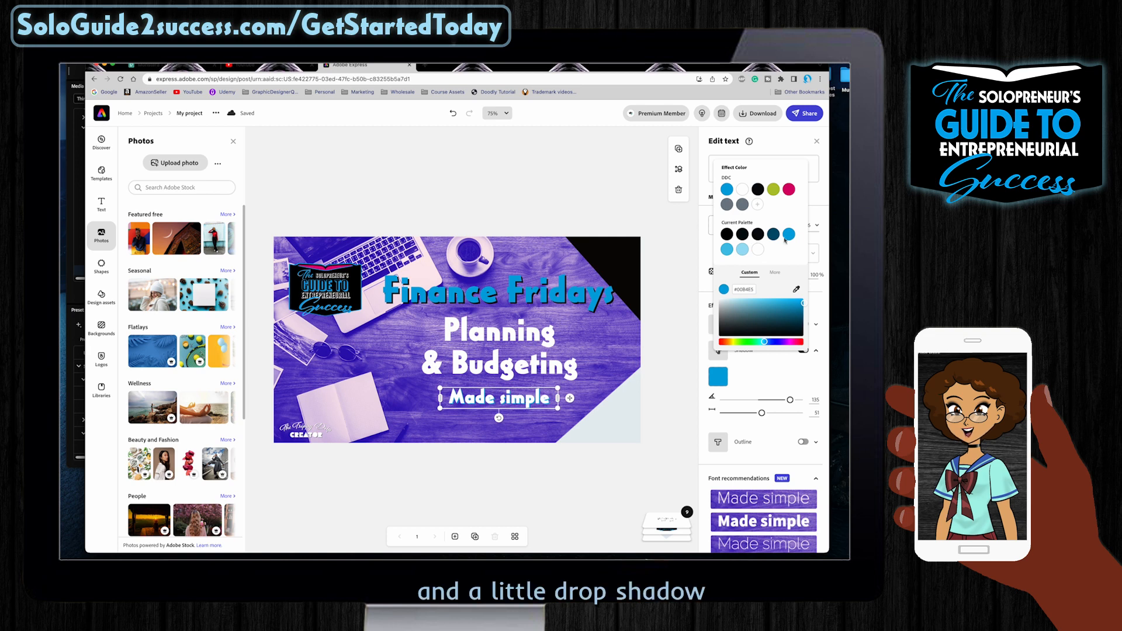
{"action": "left_click", "coordinate": [604, 363]}
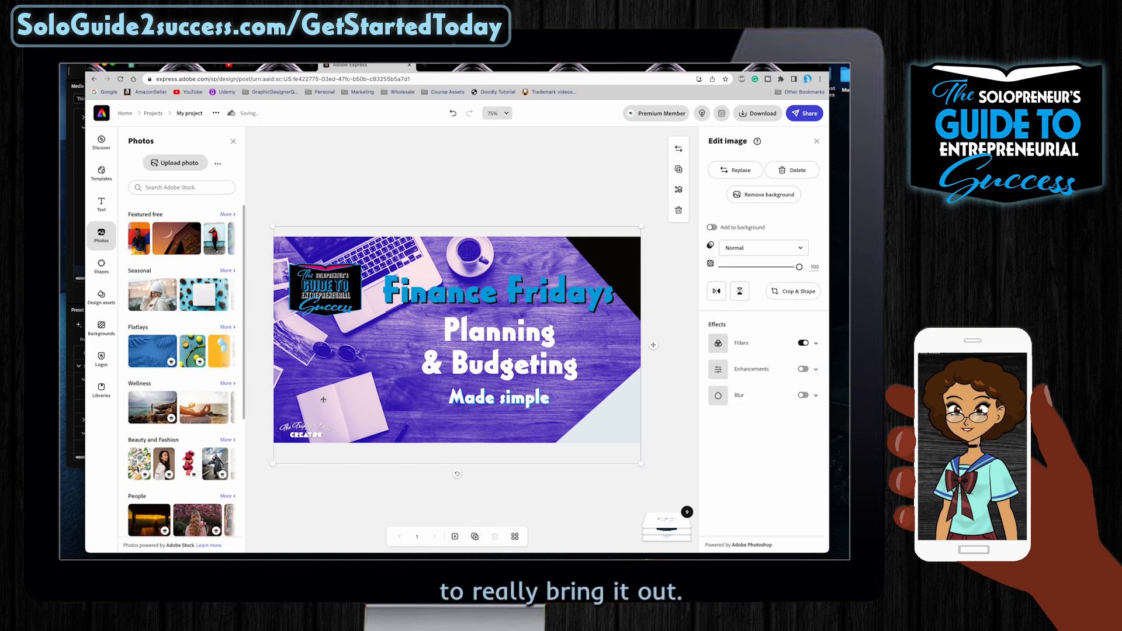
Try the lower-right corner image without its filter and with the pink and yellow duotone, and apply the cyan and white duotone preset.
{"action": "left_click", "coordinate": [655, 440]}
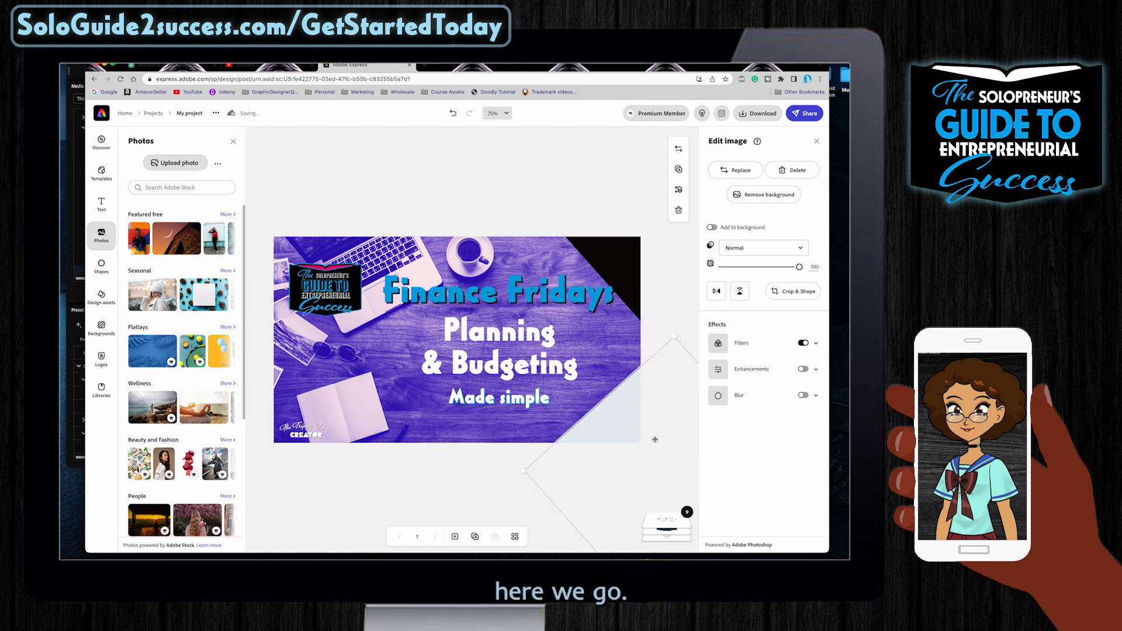
{"action": "left_click", "coordinate": [741, 345]}
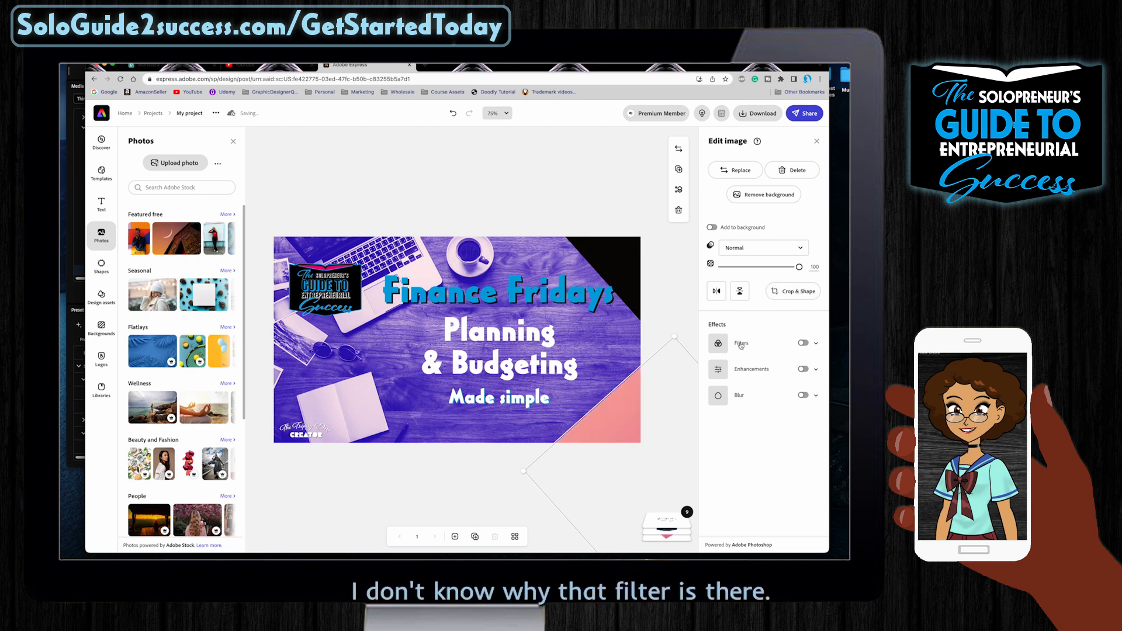
{"action": "left_click", "coordinate": [803, 344]}
{"action": "left_click", "coordinate": [769, 475]}
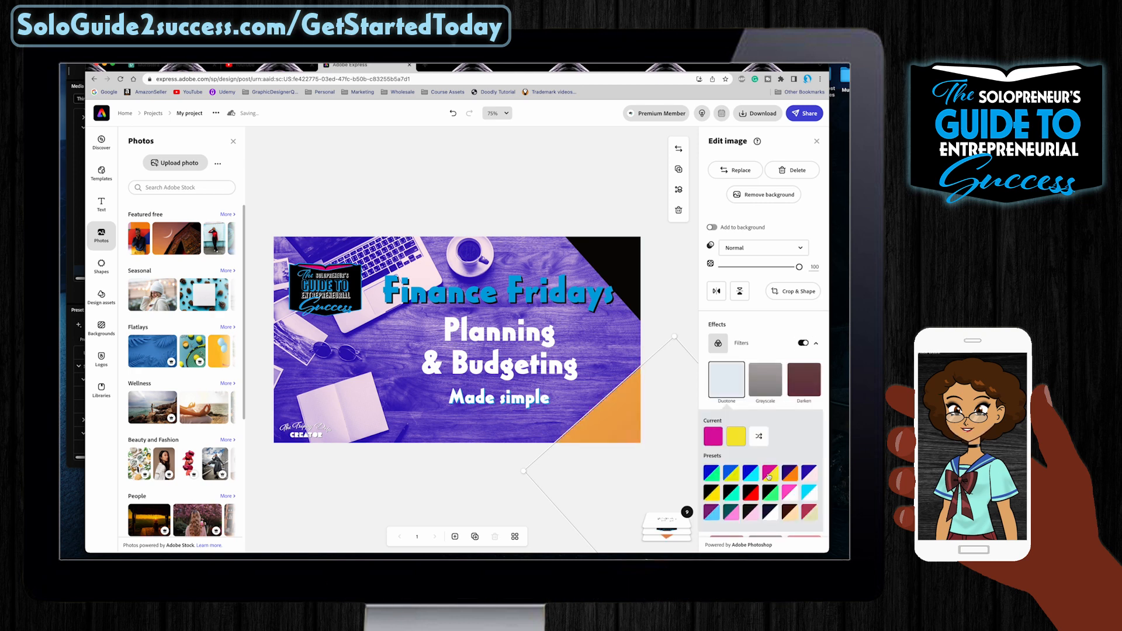
{"action": "left_click", "coordinate": [803, 344]}
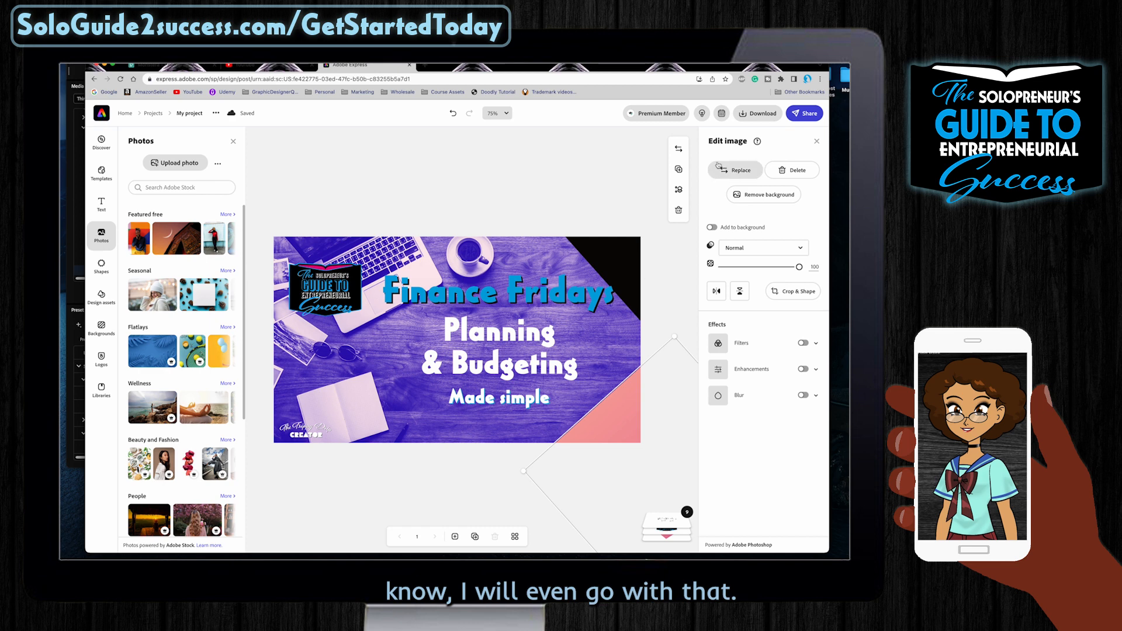
{"action": "left_click", "coordinate": [803, 343]}
{"action": "left_click", "coordinate": [804, 343]}
{"action": "left_click", "coordinate": [804, 343]}
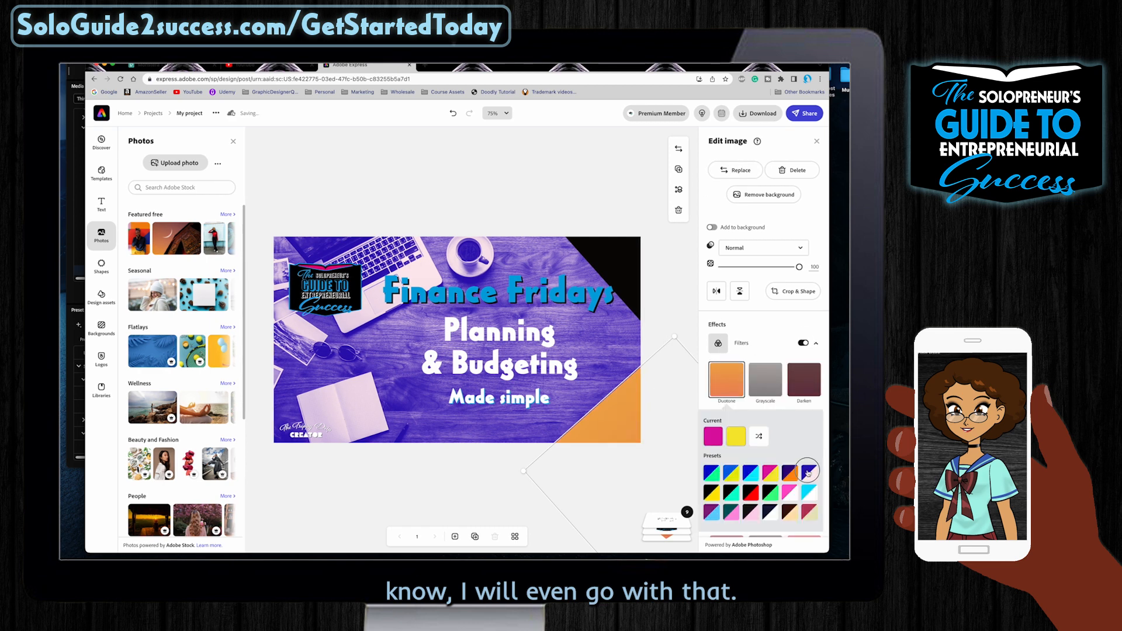
{"action": "left_click", "coordinate": [792, 497]}
{"action": "left_click", "coordinate": [809, 494]}
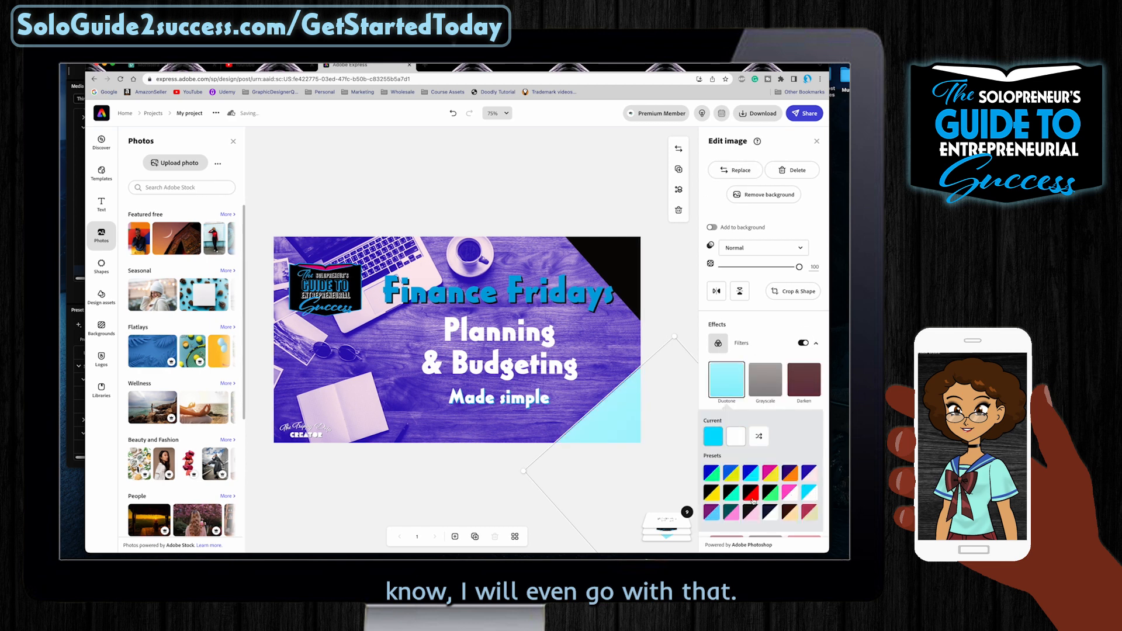
{"action": "left_click", "coordinate": [517, 511]}
{"action": "left_click", "coordinate": [609, 244]}
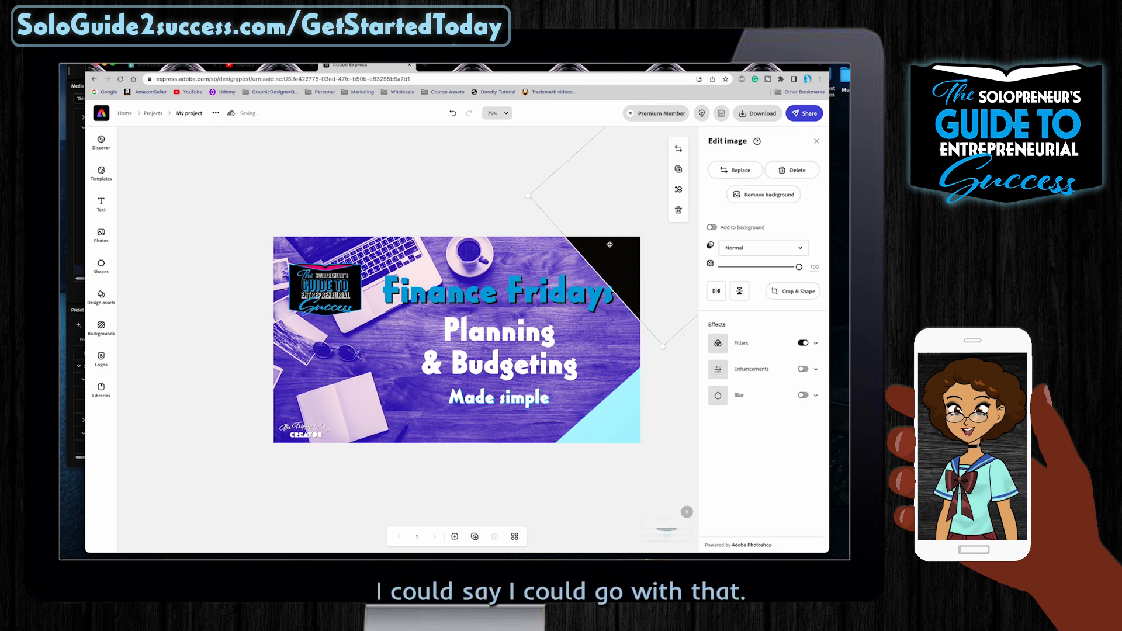
{"action": "left_click", "coordinate": [464, 232]}
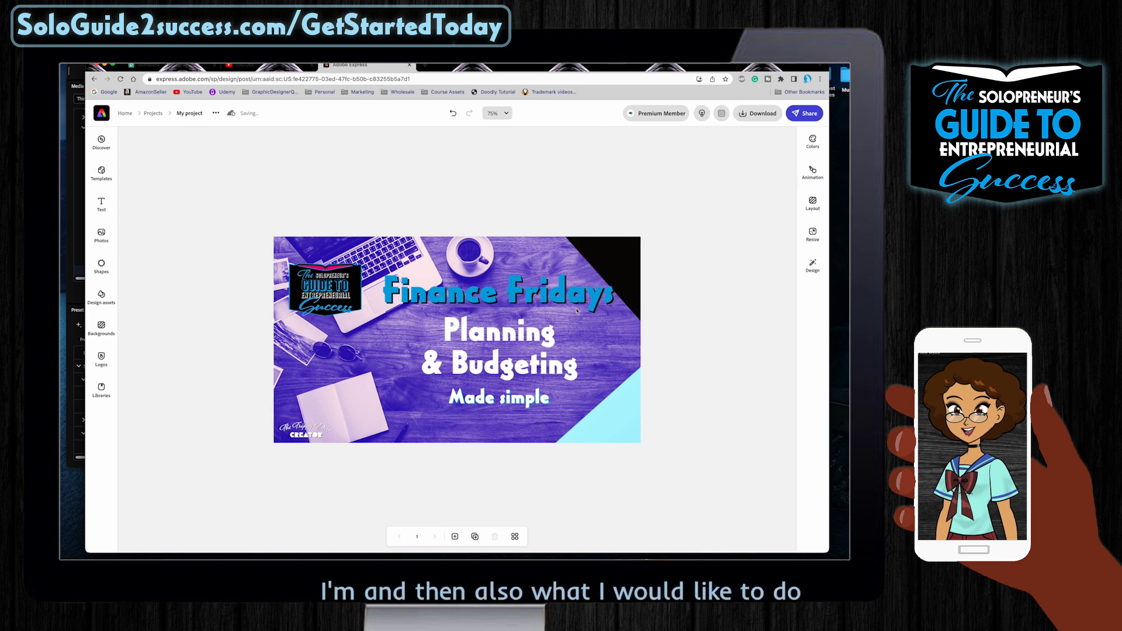
{"action": "left_click", "coordinate": [492, 433]}
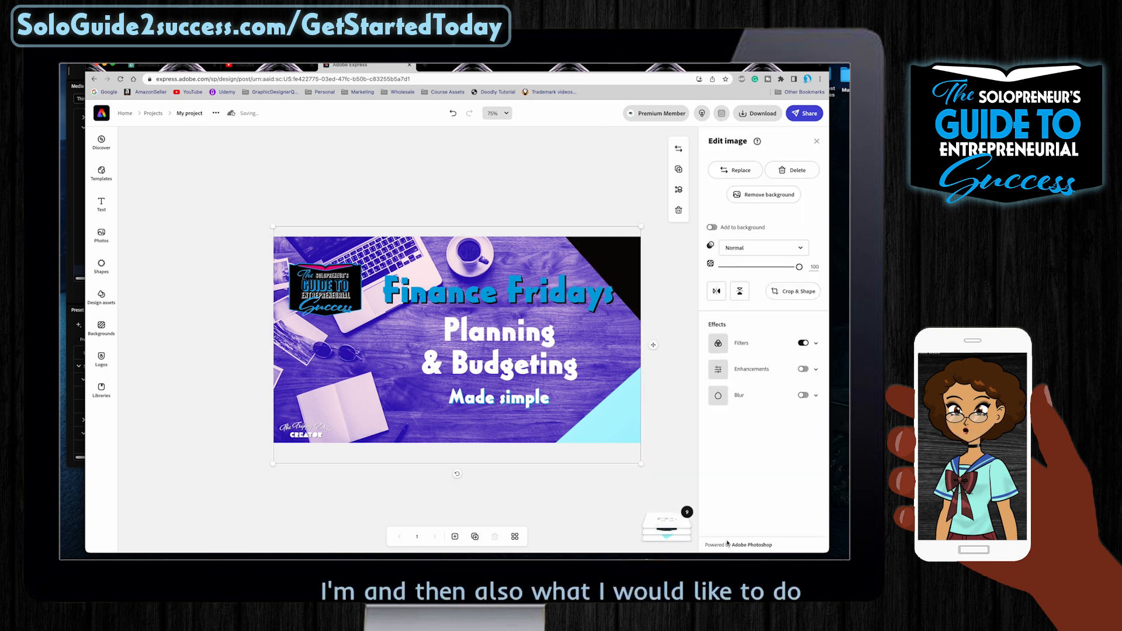
Add a basic square shape to the design and move it directly above the purple desk photo in the layer order.
{"action": "left_click", "coordinate": [654, 529]}
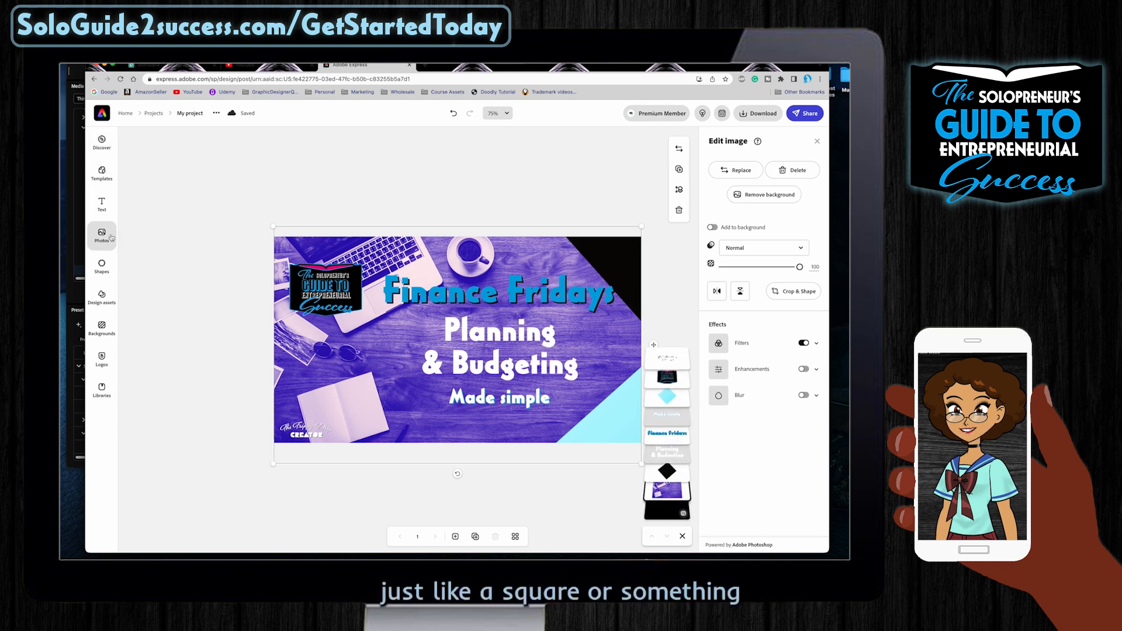
{"action": "left_click", "coordinate": [110, 301]}
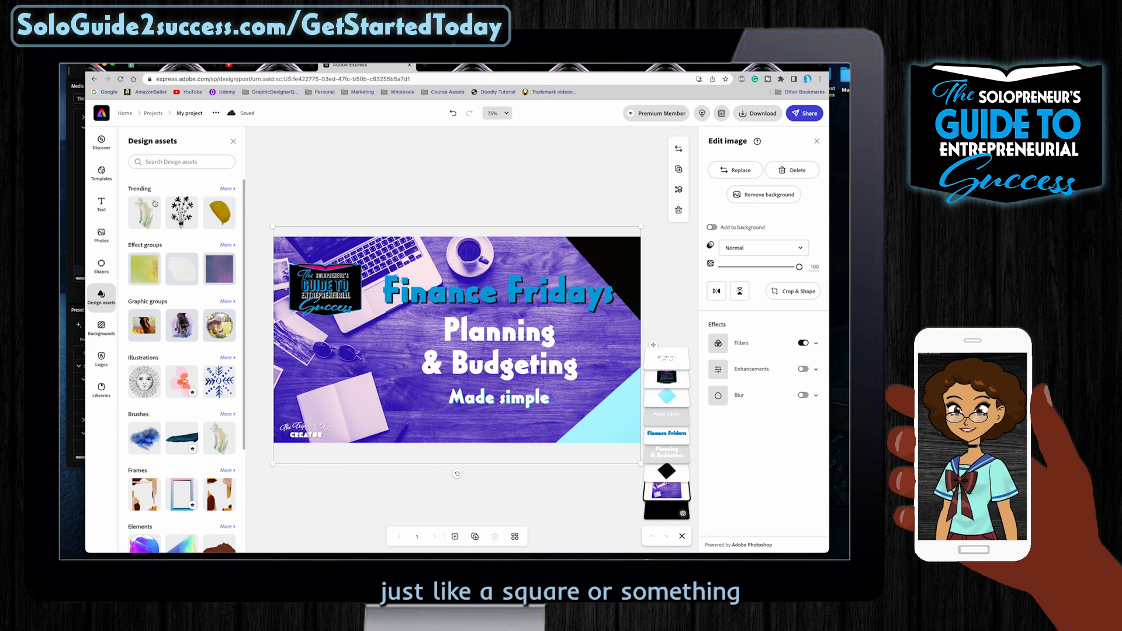
{"action": "left_click", "coordinate": [101, 266]}
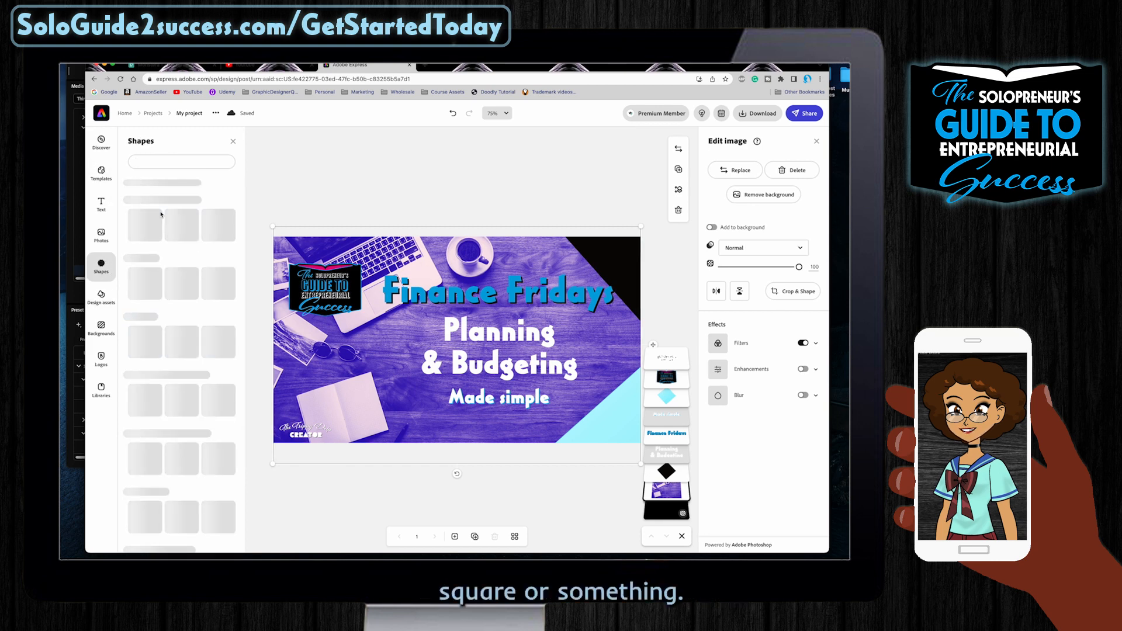
{"action": "left_click", "coordinate": [183, 250]}
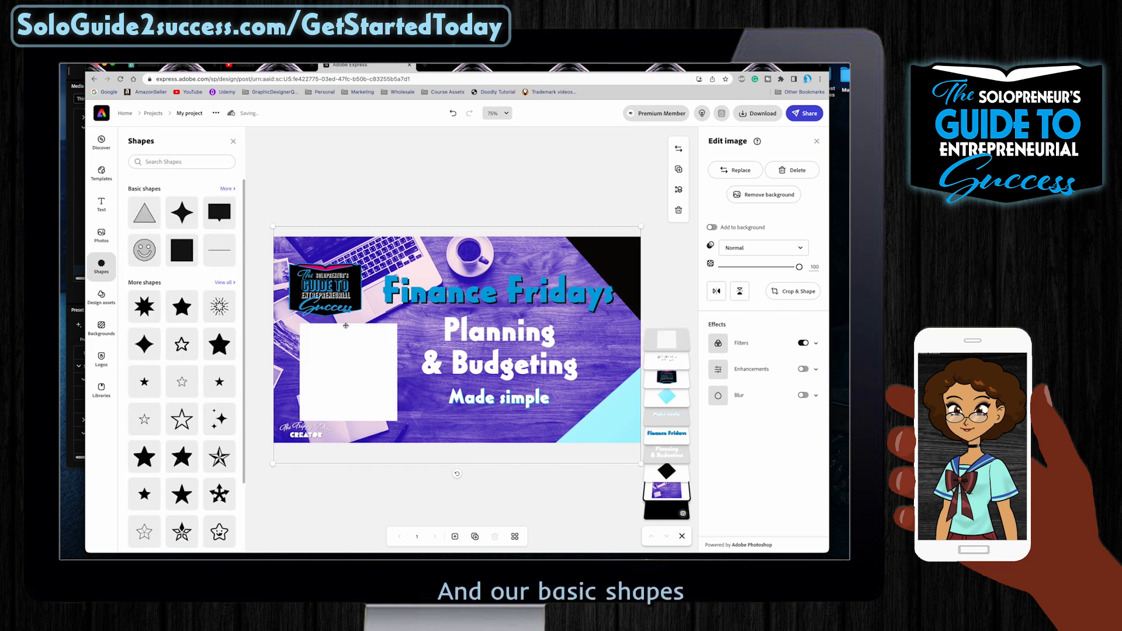
{"action": "left_click_drag", "start_coordinate": [666, 339], "coordinate": [681, 479]}
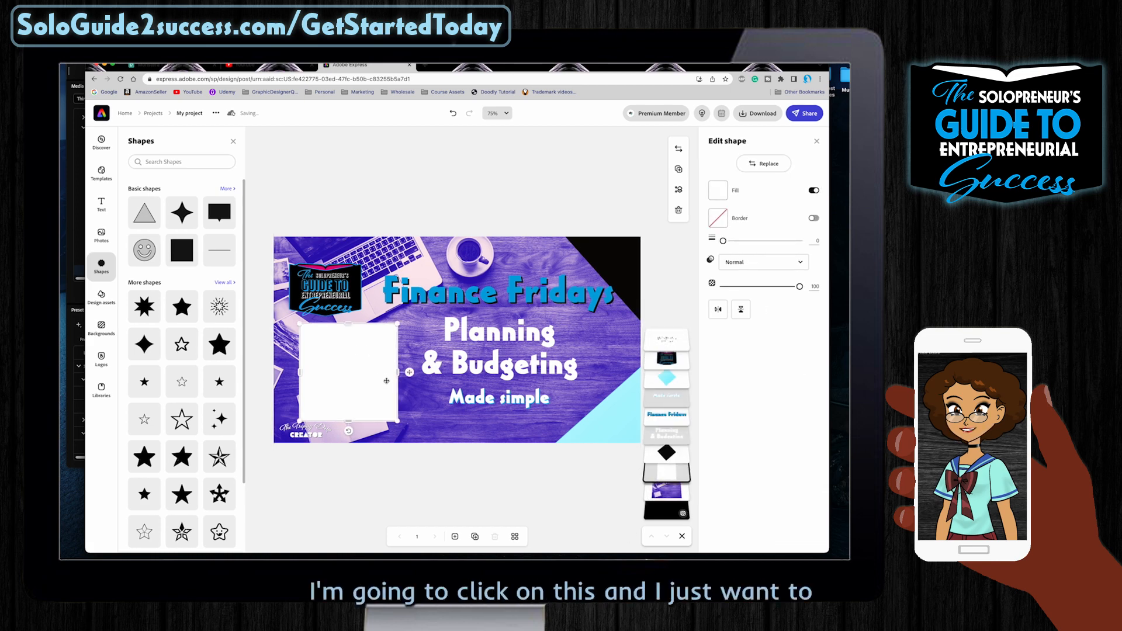
Stretch and position the square so it covers the entire thumbnail canvas.
{"action": "left_click_drag", "start_coordinate": [402, 429], "coordinate": [501, 407]}
{"action": "left_click_drag", "start_coordinate": [406, 409], "coordinate": [659, 304]}
{"action": "left_click_drag", "start_coordinate": [460, 374], "coordinate": [467, 447]}
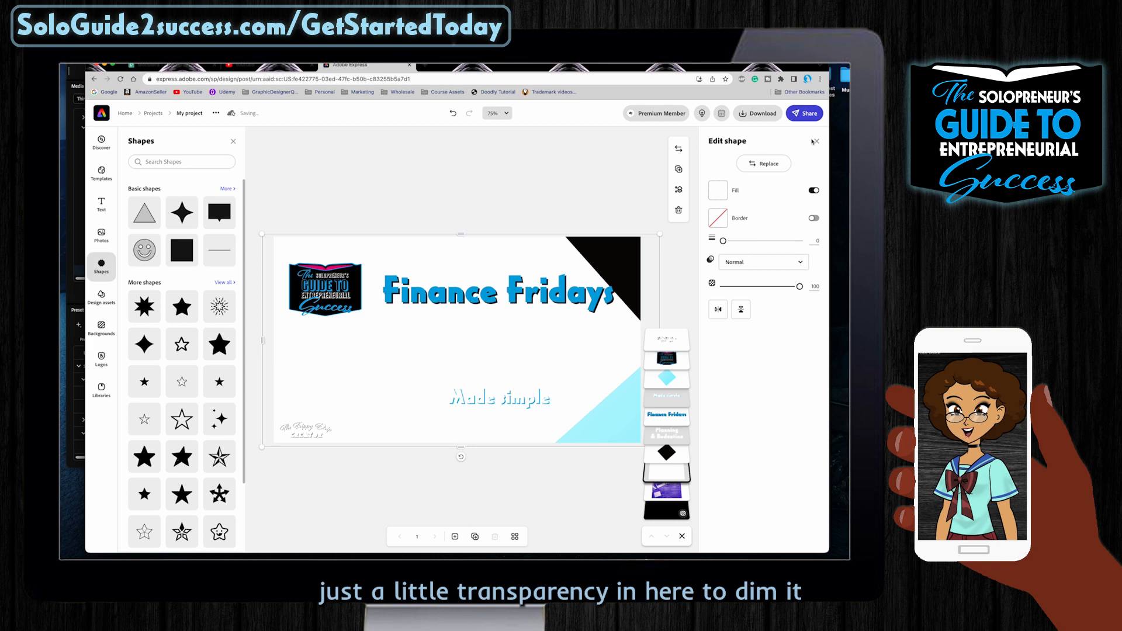
Fill the canvas-sized rectangle with the black brand color.
{"action": "left_click", "coordinate": [724, 194]}
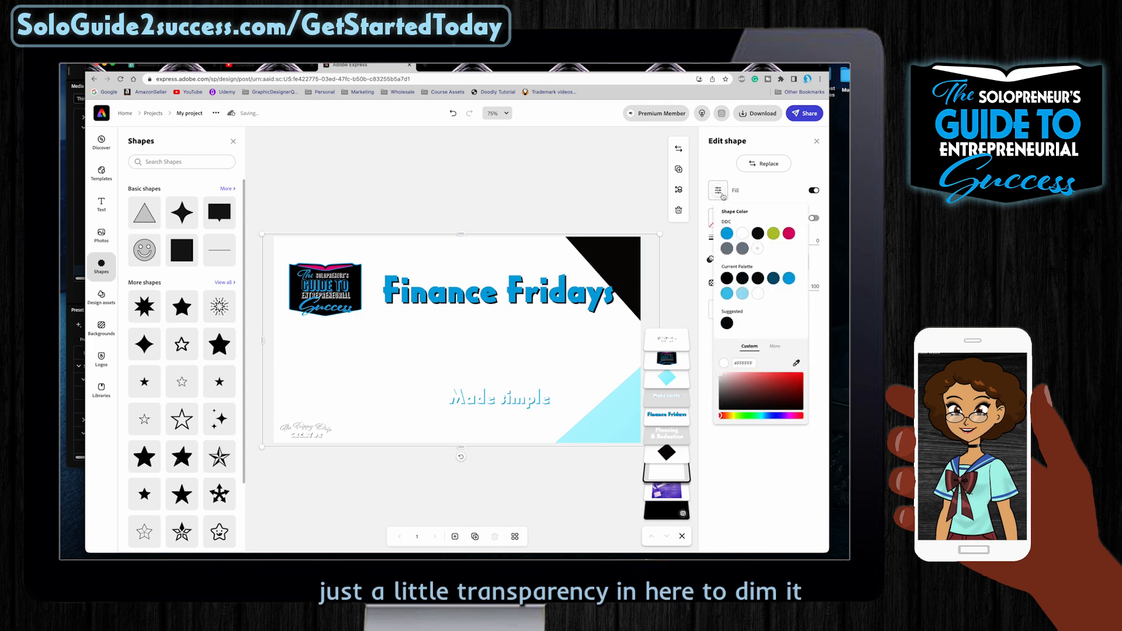
{"action": "left_click", "coordinate": [757, 234]}
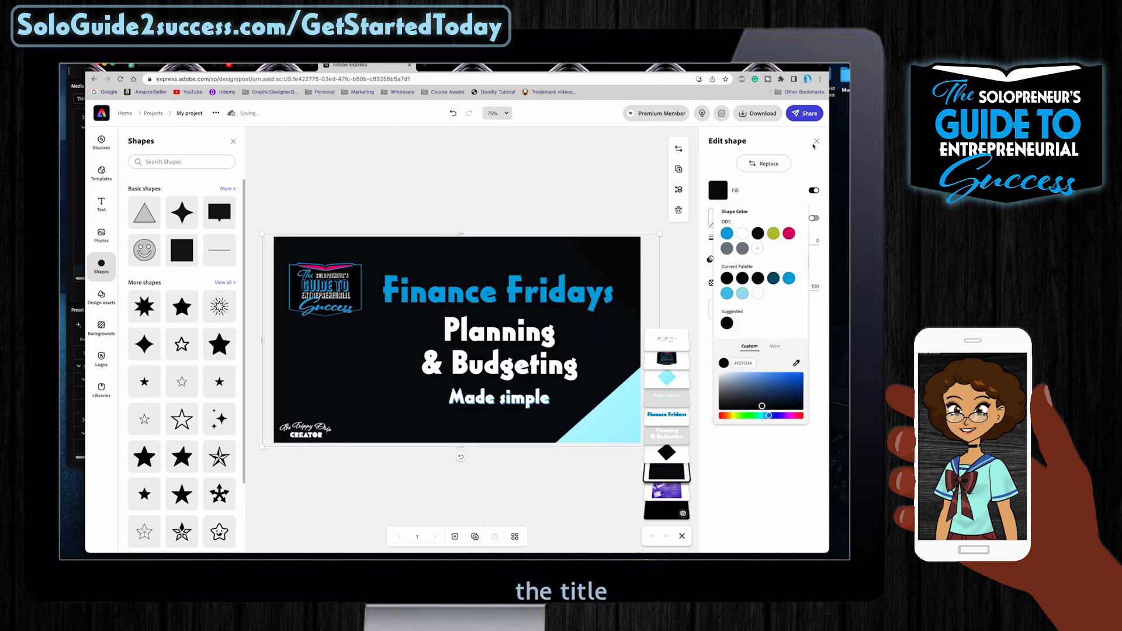
{"action": "left_click", "coordinate": [815, 142]}
{"action": "left_click", "coordinate": [816, 142]}
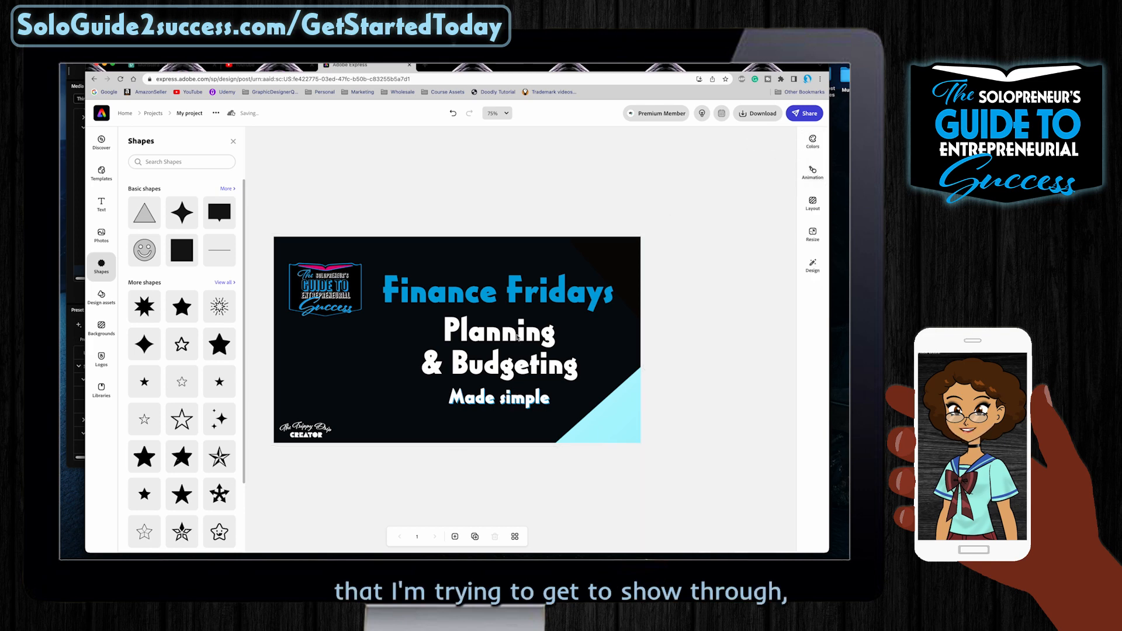
Lower the black rectangle's opacity to 30 so the desk photo shows through dimmed.
{"action": "left_click", "coordinate": [529, 254]}
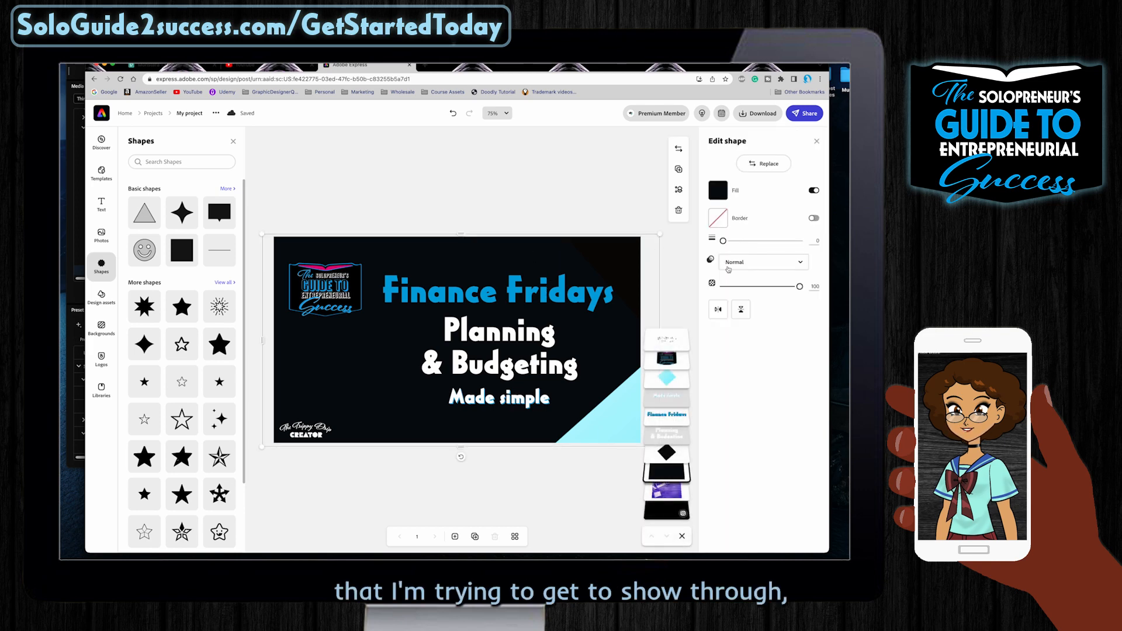
{"action": "left_click_drag", "start_coordinate": [799, 288], "coordinate": [744, 293]}
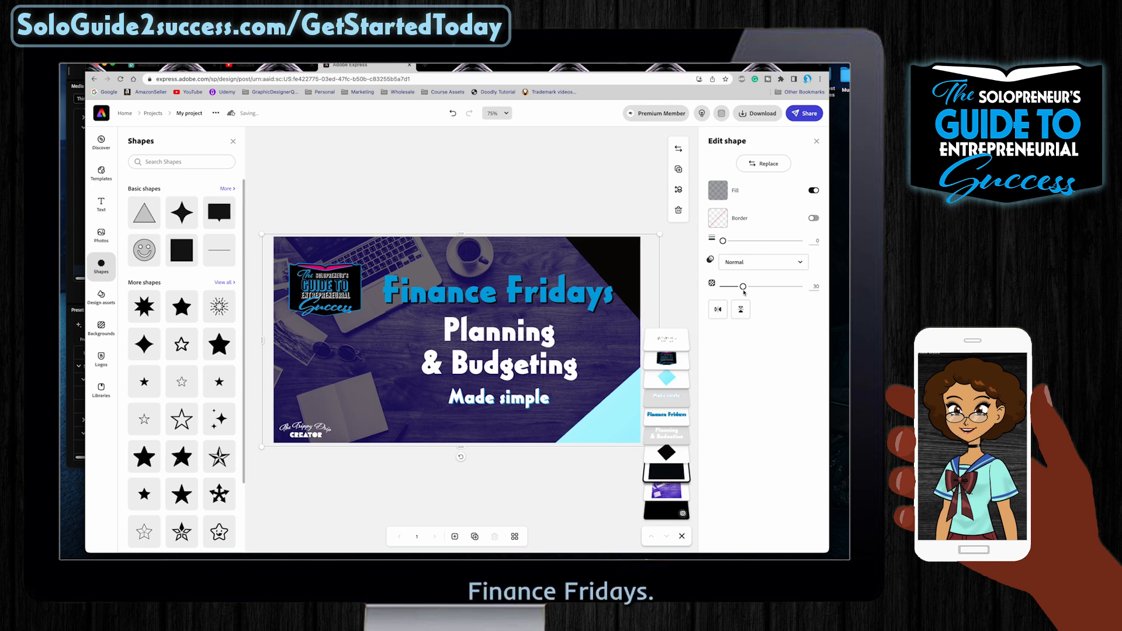
{"action": "left_click", "coordinate": [465, 212]}
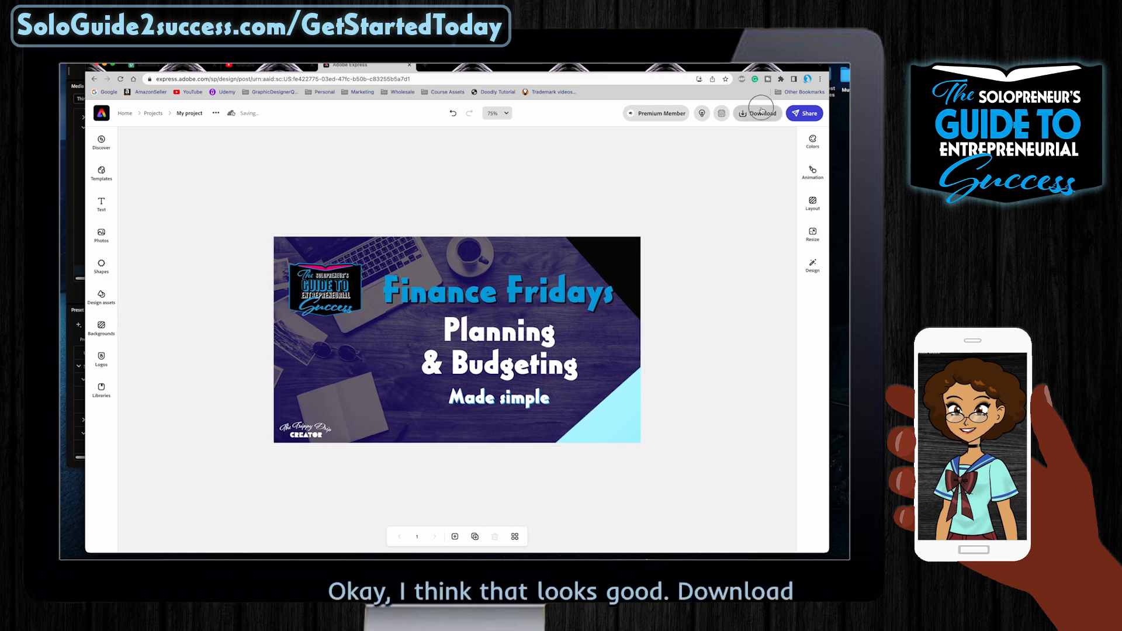
Download the thumbnail as a PNG and place the file in the "Last Finance Friday of 2022" folder in Finder.
{"action": "left_click", "coordinate": [757, 113]}
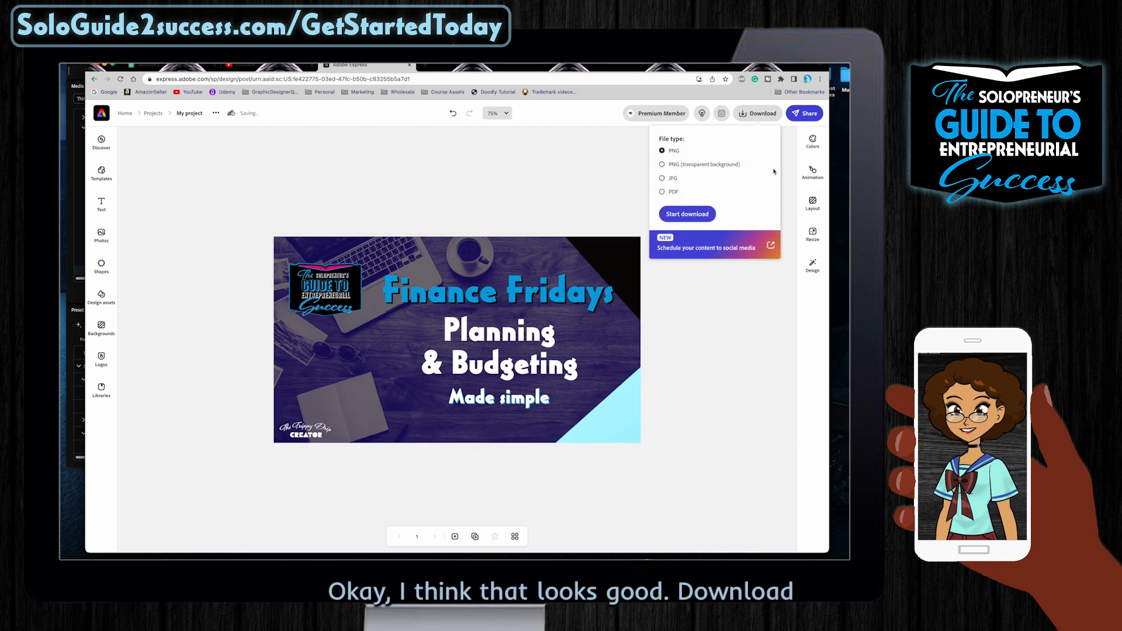
{"action": "left_click", "coordinate": [688, 218]}
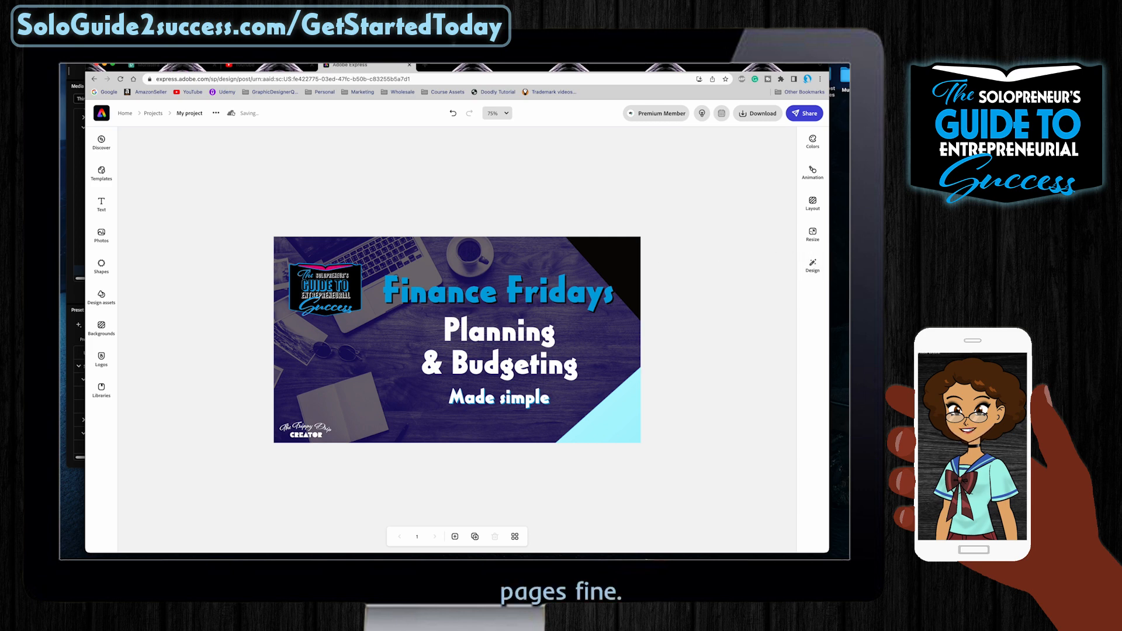
{"action": "left_click", "coordinate": [694, 545]}
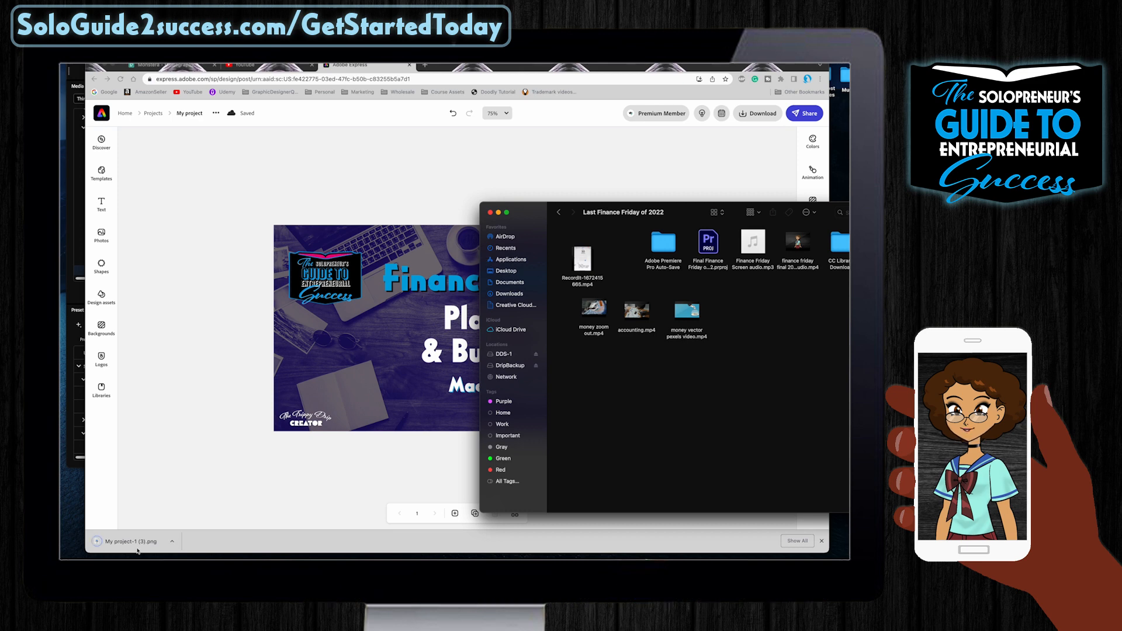
{"action": "left_click", "coordinate": [116, 543]}
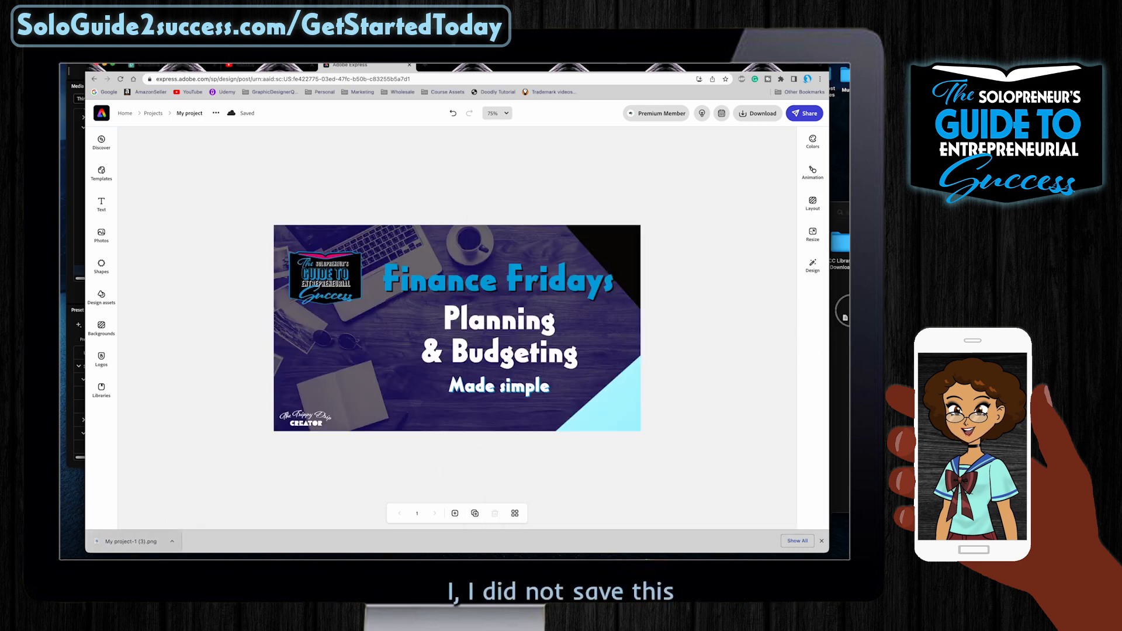
{"action": "key", "text": "super+Tab"}
{"action": "left_click_drag", "start_coordinate": [849, 305], "coordinate": [754, 322]}
Rename the downloaded PNG as "final finance friday of 2022 thumbnail".
{"action": "right_click", "coordinate": [755, 325]}
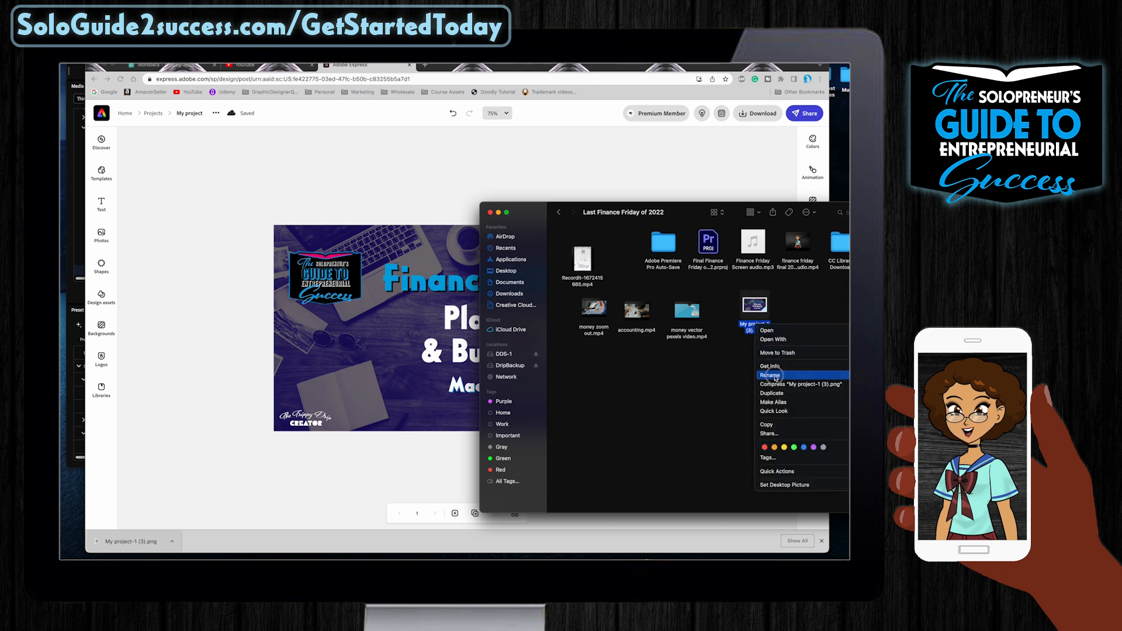
{"action": "left_click", "coordinate": [774, 376]}
{"action": "type", "text": "f"}
{"action": "type", "text": "inal finance friday"}
{"action": "type", "text": " df 2022 thumbnail"}
{"action": "key", "text": "Return"}
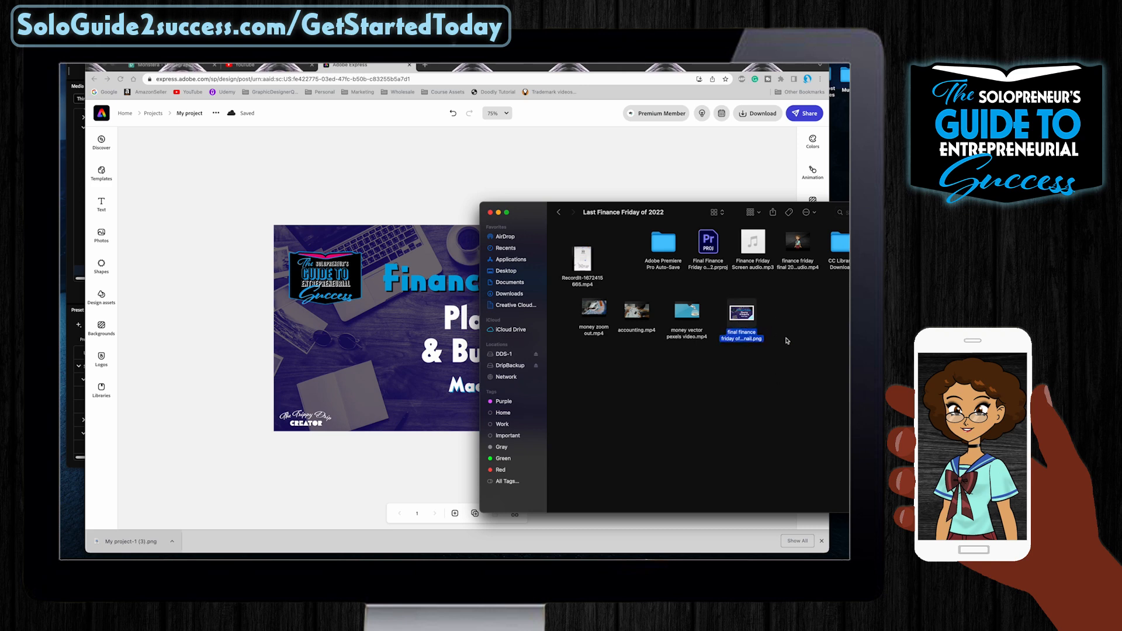
Switch to YouTube, go to YouTube Studio and open the dialog for uploading videos.
{"action": "left_click", "coordinate": [254, 68]}
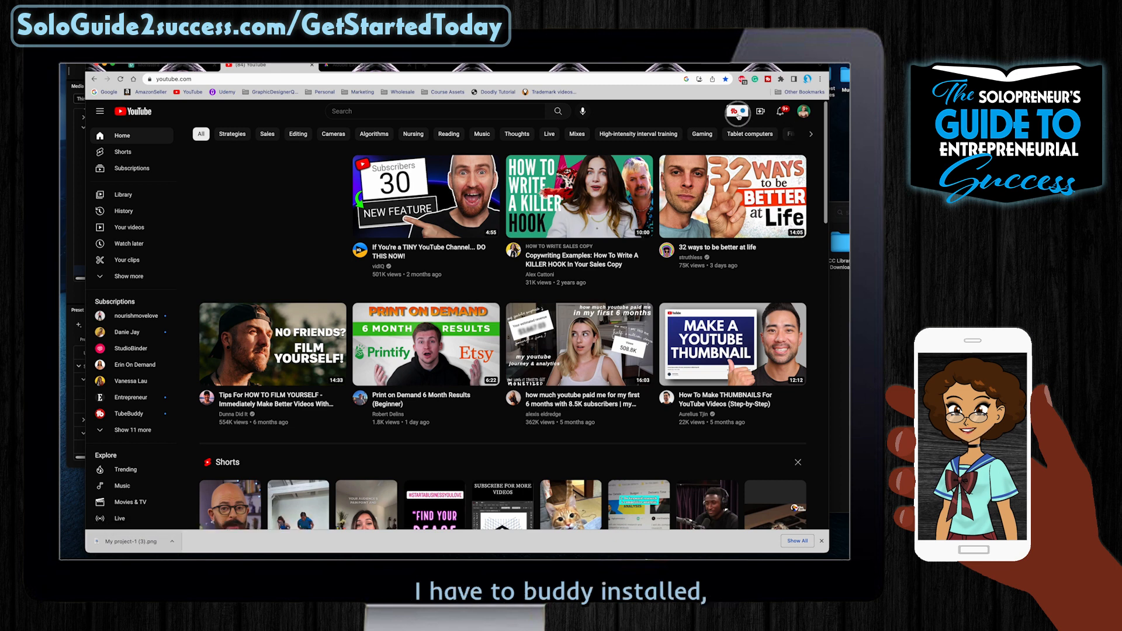
{"action": "left_click", "coordinate": [737, 112]}
{"action": "left_click", "coordinate": [757, 127]}
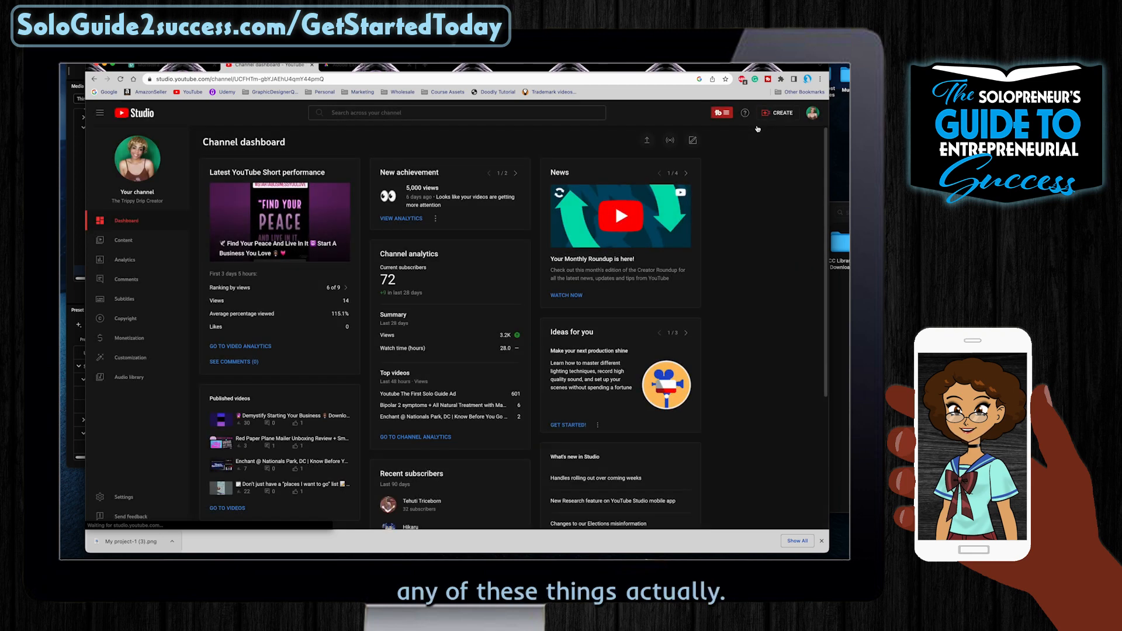
{"action": "left_click", "coordinate": [777, 113]}
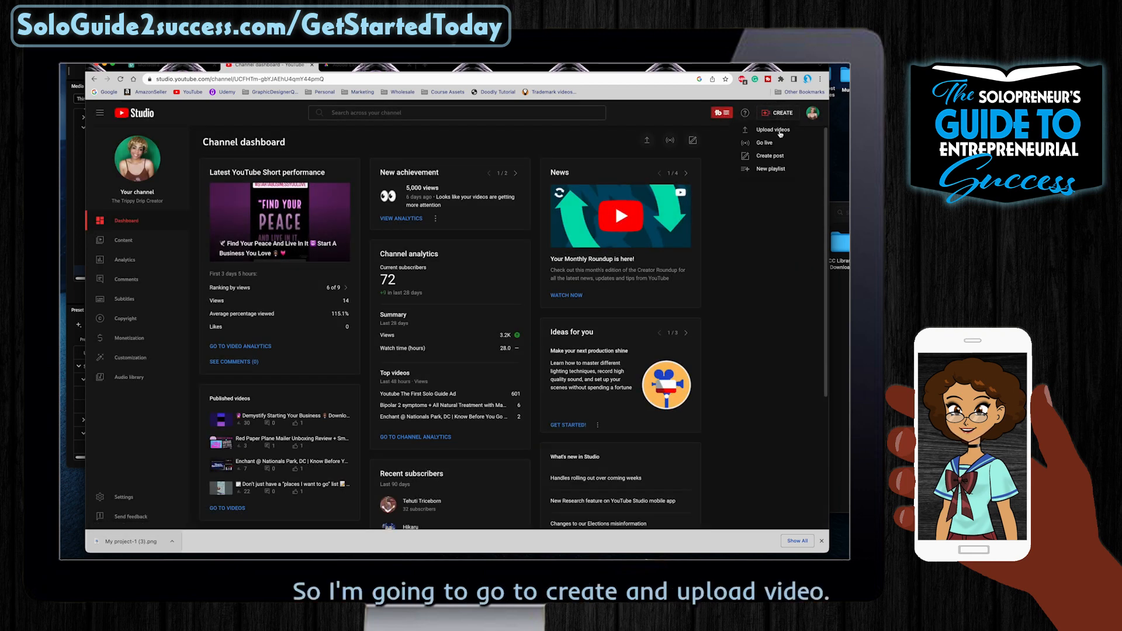
{"action": "left_click", "coordinate": [772, 129]}
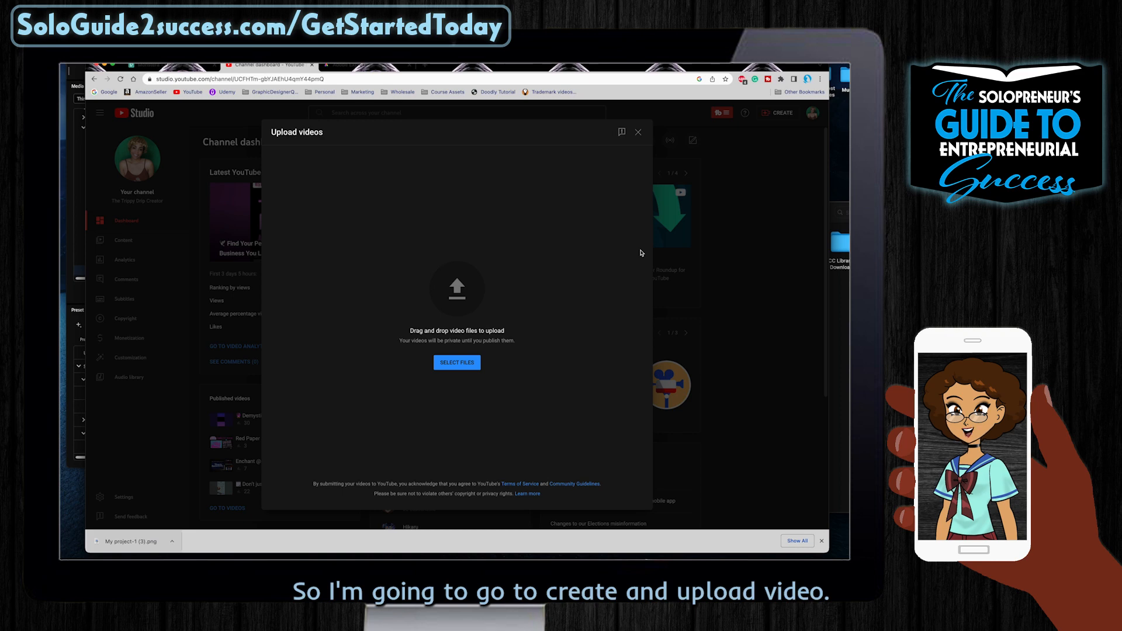
Check the Finance Friday Screen export progress in Adobe Media Encoder, and close the YouTube upload dialog.
{"action": "left_click", "coordinate": [81, 153]}
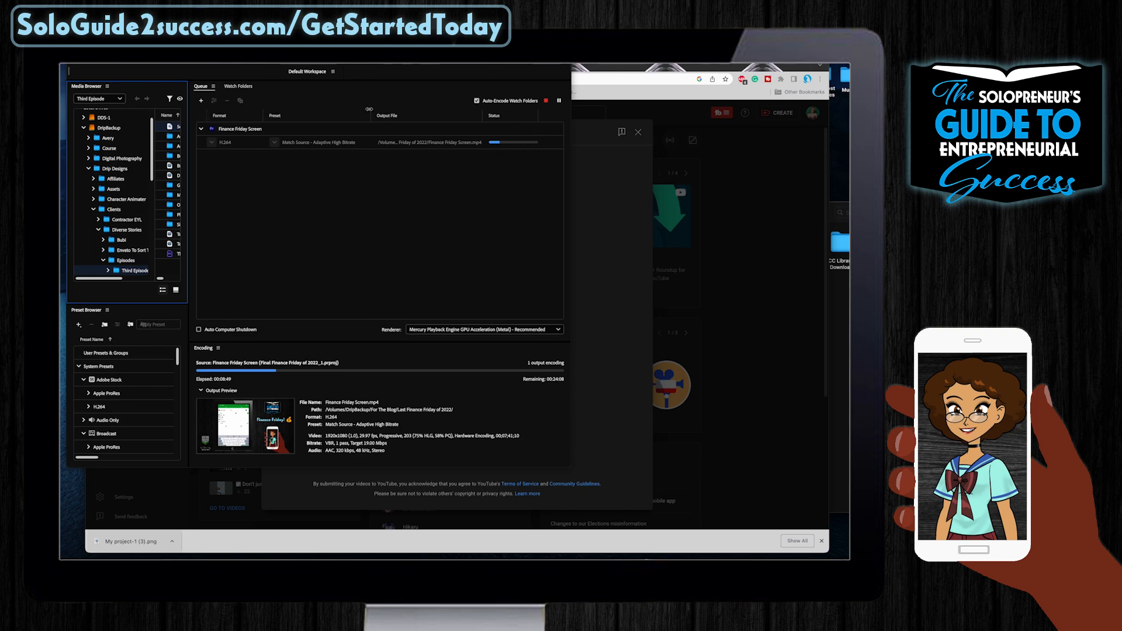
{"action": "left_click", "coordinate": [643, 67]}
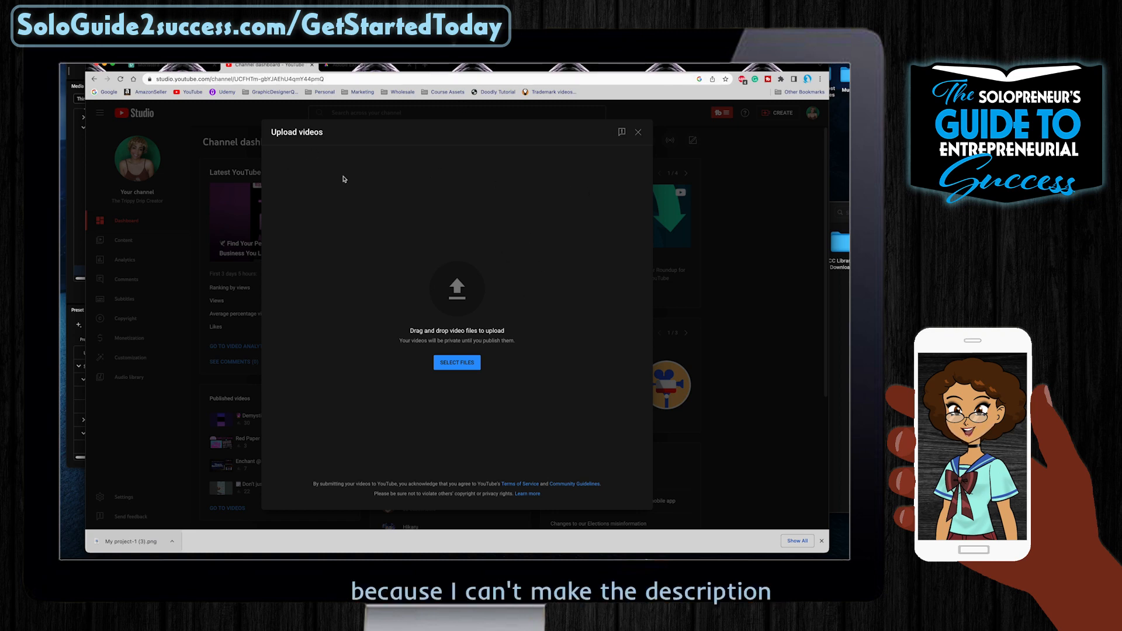
{"action": "left_click", "coordinate": [639, 132]}
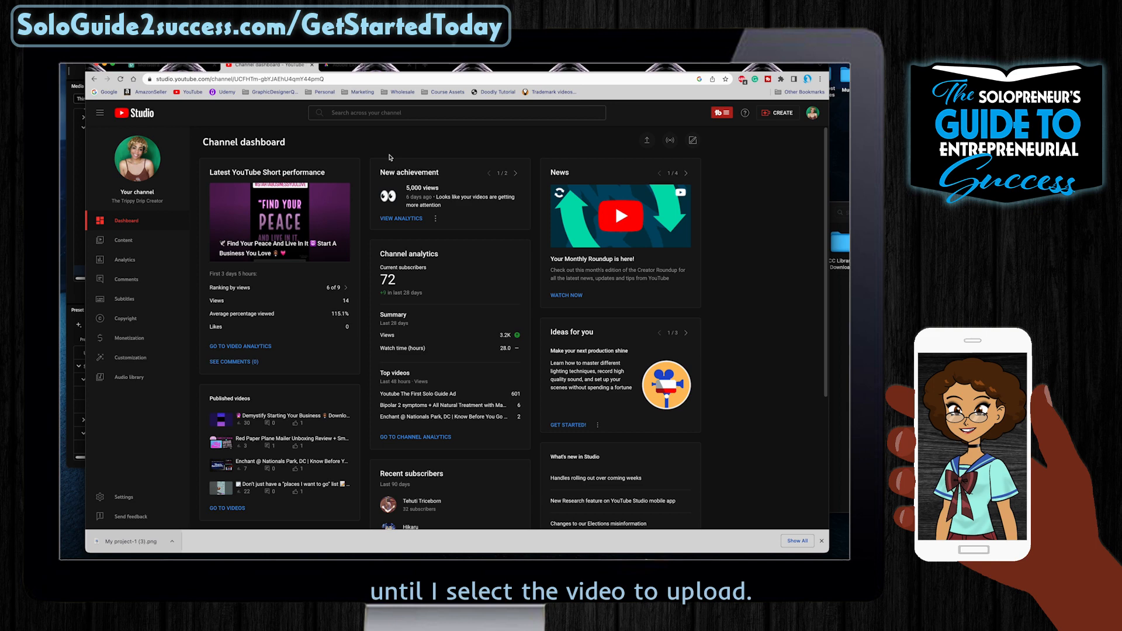
{"action": "left_click", "coordinate": [383, 68]}
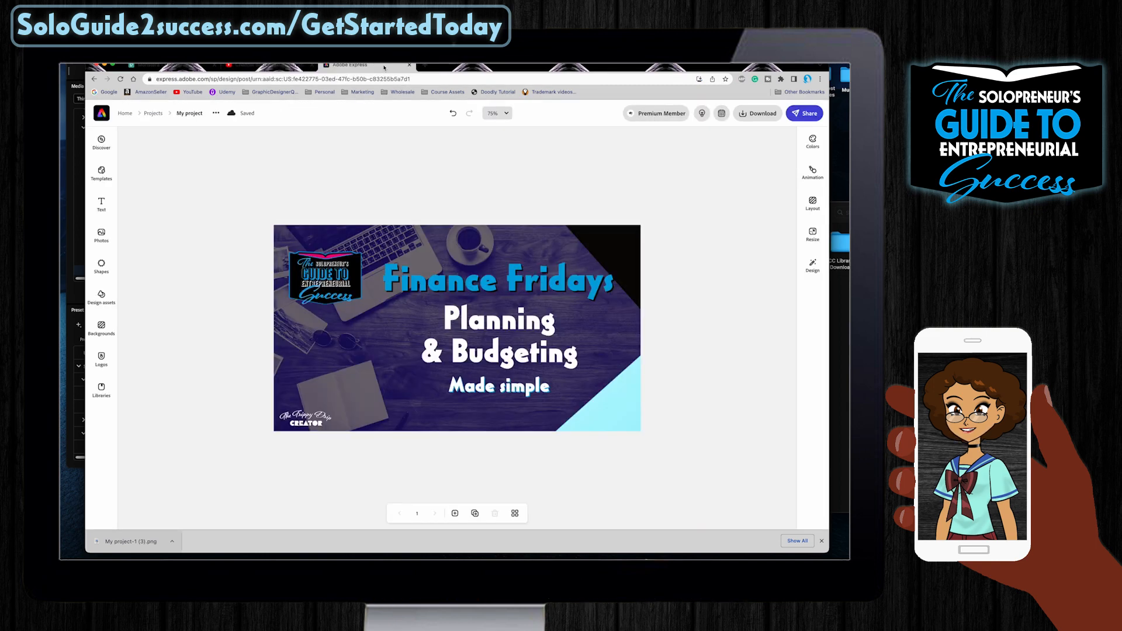
{"action": "left_click", "coordinate": [249, 65]}
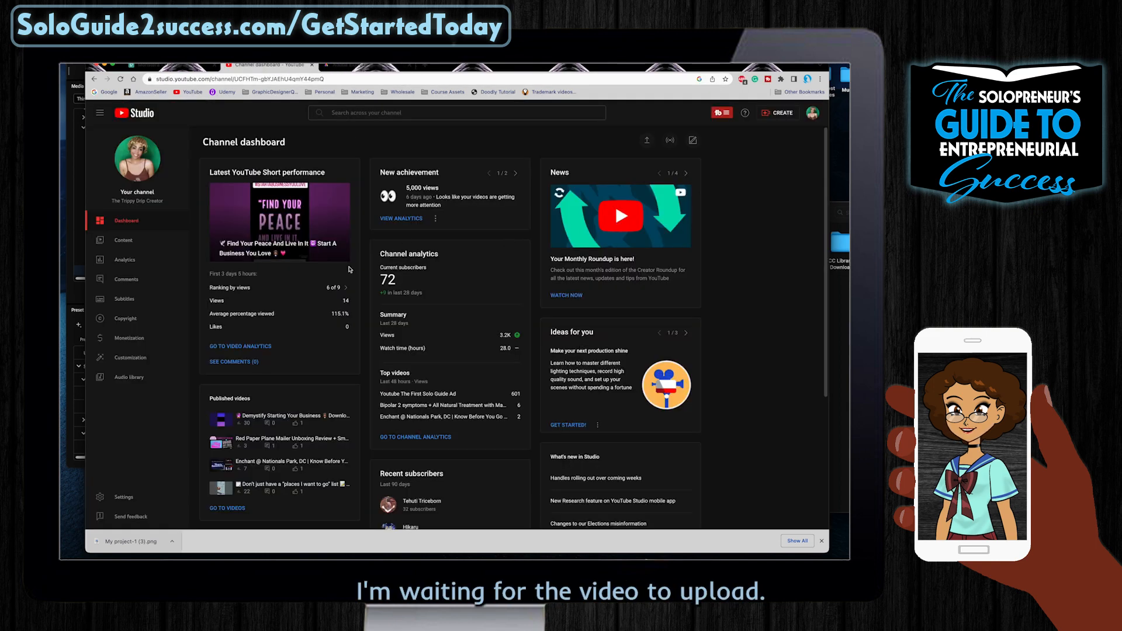
Open the Notion "Online Course" page in a new browser tab.
{"action": "left_click", "coordinate": [427, 66]}
{"action": "type", "text": "notion"}
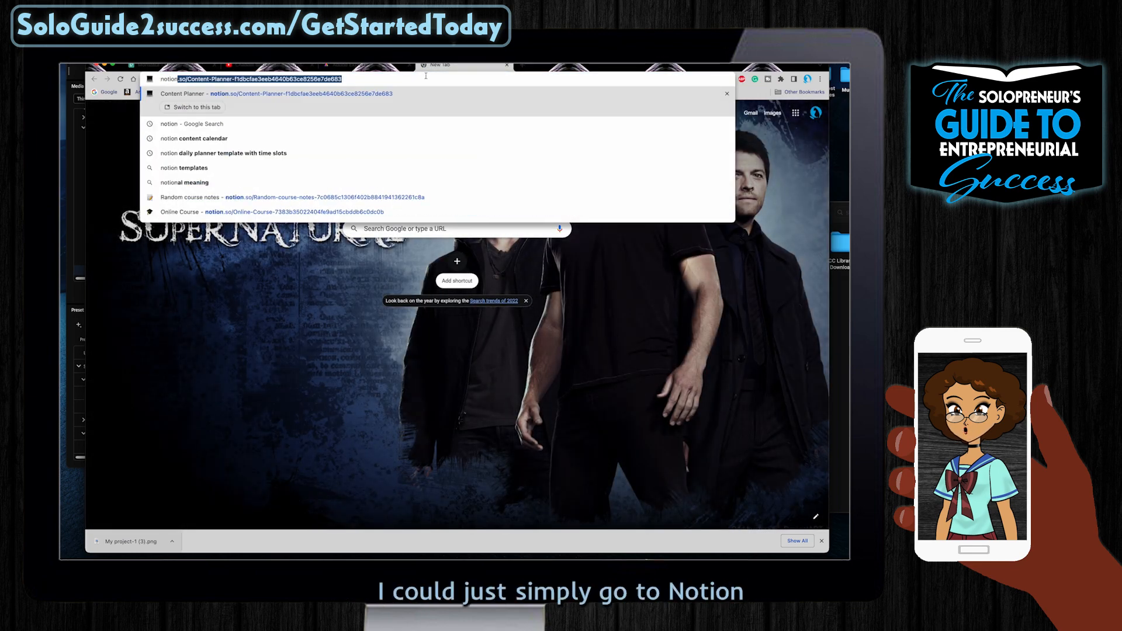
{"action": "left_click", "coordinate": [393, 212]}
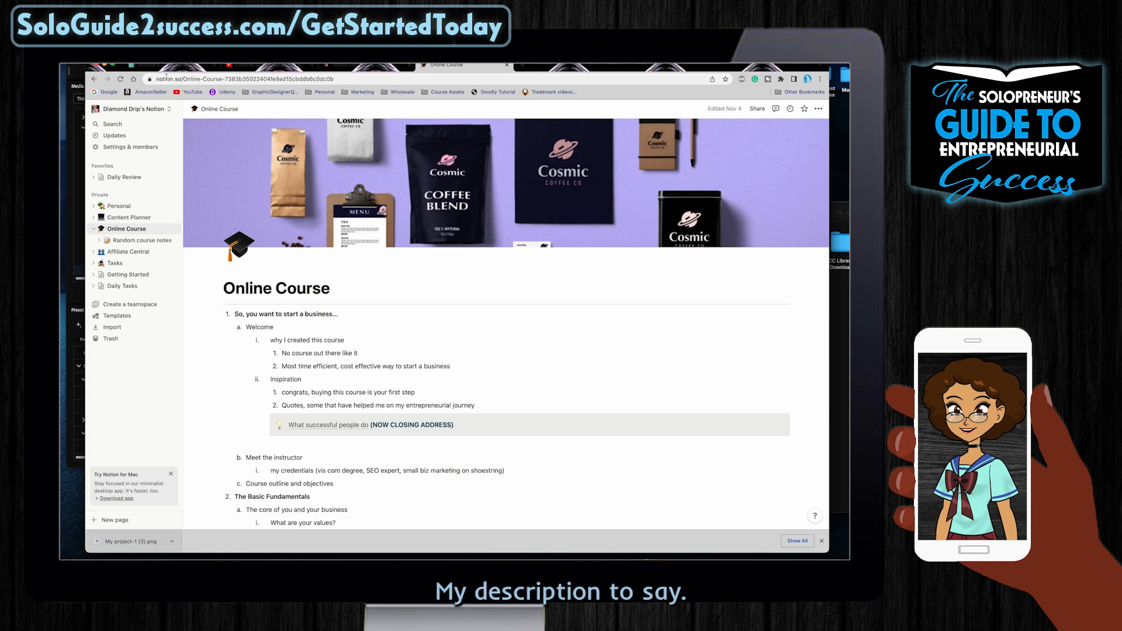
Return to YouTube Studio, open the details of the "Demystify Starting Your Business" video and select text in its description.
{"action": "left_click", "coordinate": [257, 65]}
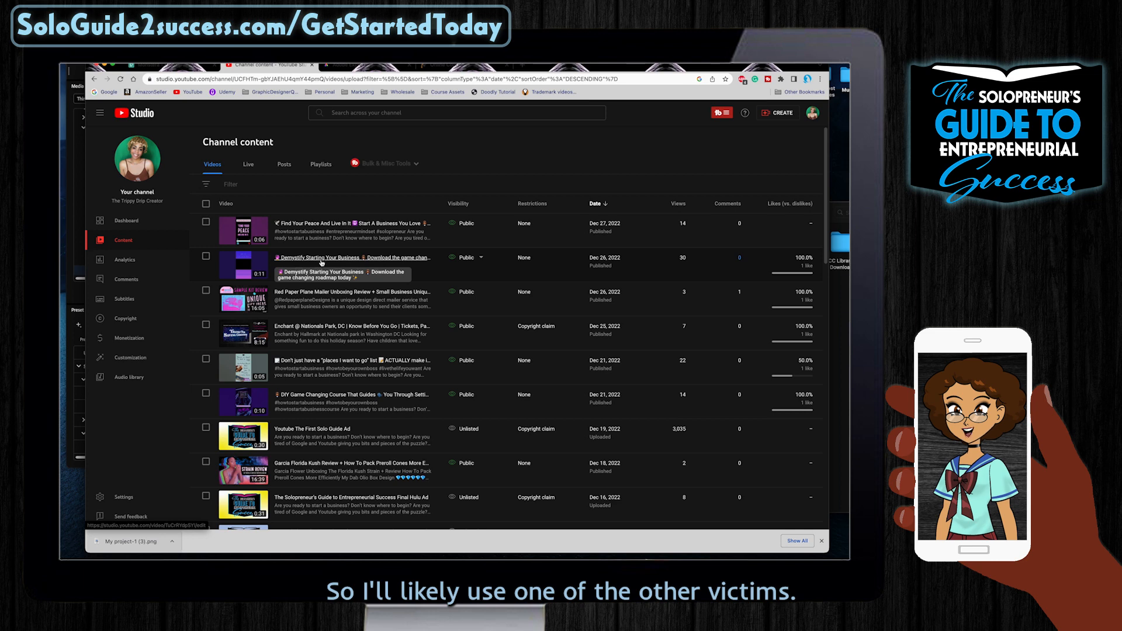
{"action": "left_click", "coordinate": [321, 258]}
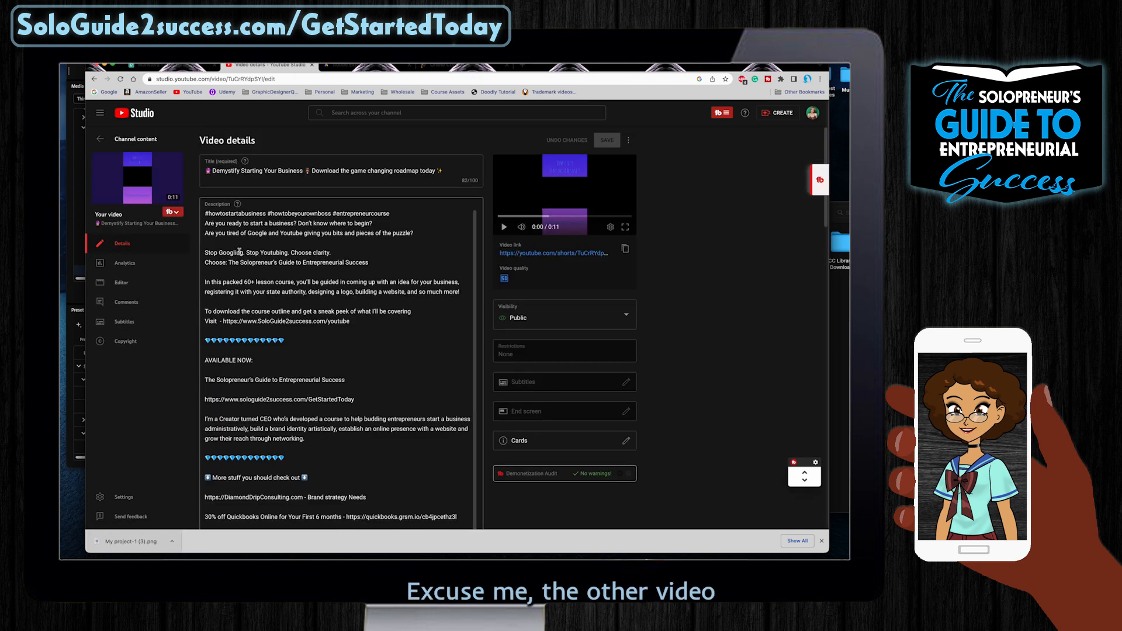
{"action": "left_click_drag", "start_coordinate": [232, 214], "coordinate": [372, 234]}
{"action": "left_click", "coordinate": [205, 214]}
{"action": "scroll", "coordinate": [478, 190], "scroll_direction": "up", "scroll_amount": 1}
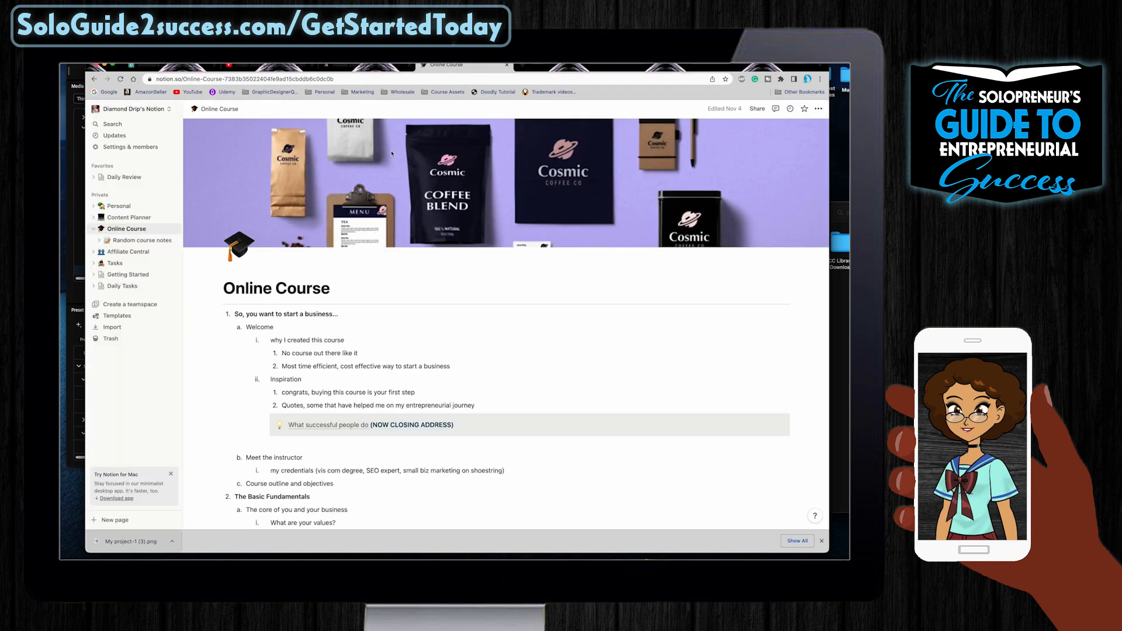
Open the Content Planner page and add a video entry titled "Final Finance Friday of 2022" to the social media Ideas table.
{"action": "left_click", "coordinate": [129, 218]}
{"action": "scroll", "coordinate": [385, 354], "scroll_direction": "down", "scroll_amount": 10}
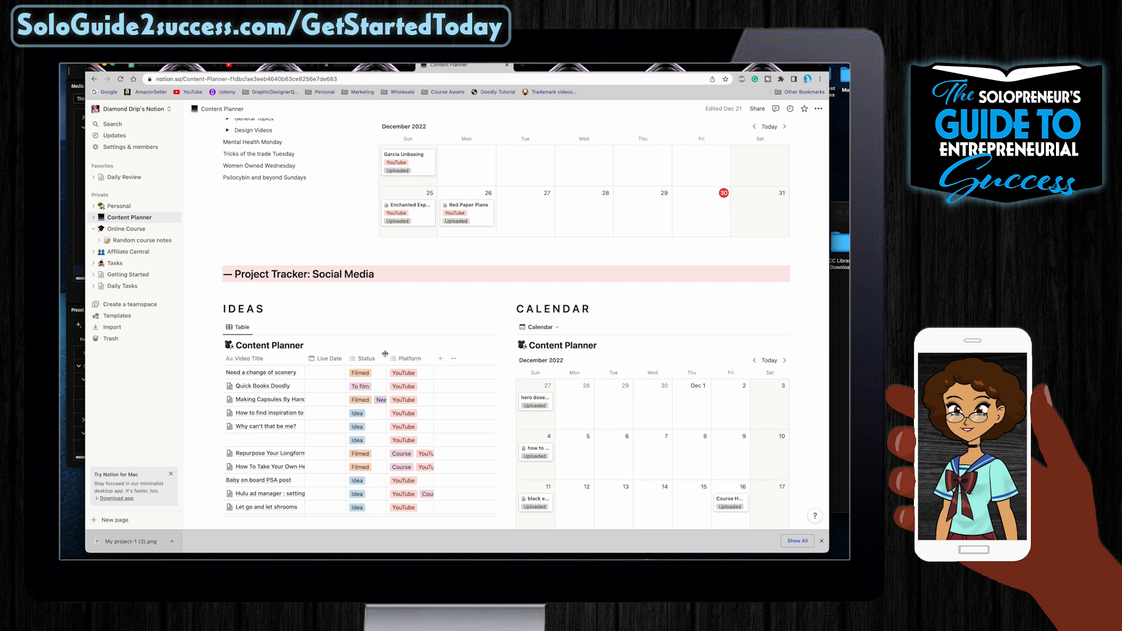
{"action": "scroll", "coordinate": [386, 353], "scroll_direction": "down", "scroll_amount": 3}
{"action": "left_click", "coordinate": [236, 398]}
{"action": "type", "text": "Final Finance Friday of 2022"}
{"action": "key", "text": "Escape"}
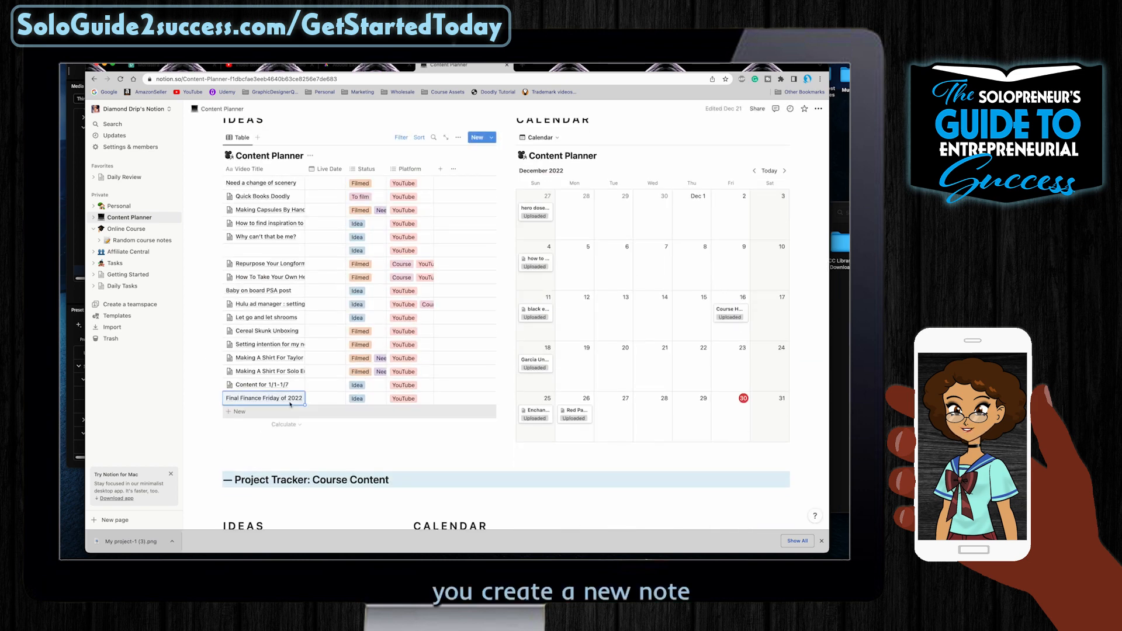
Open the Final Finance Friday of 2022 entry and replace its Script placeholder text with the copied video description.
{"action": "left_click", "coordinate": [295, 399]}
{"action": "left_click", "coordinate": [500, 328]}
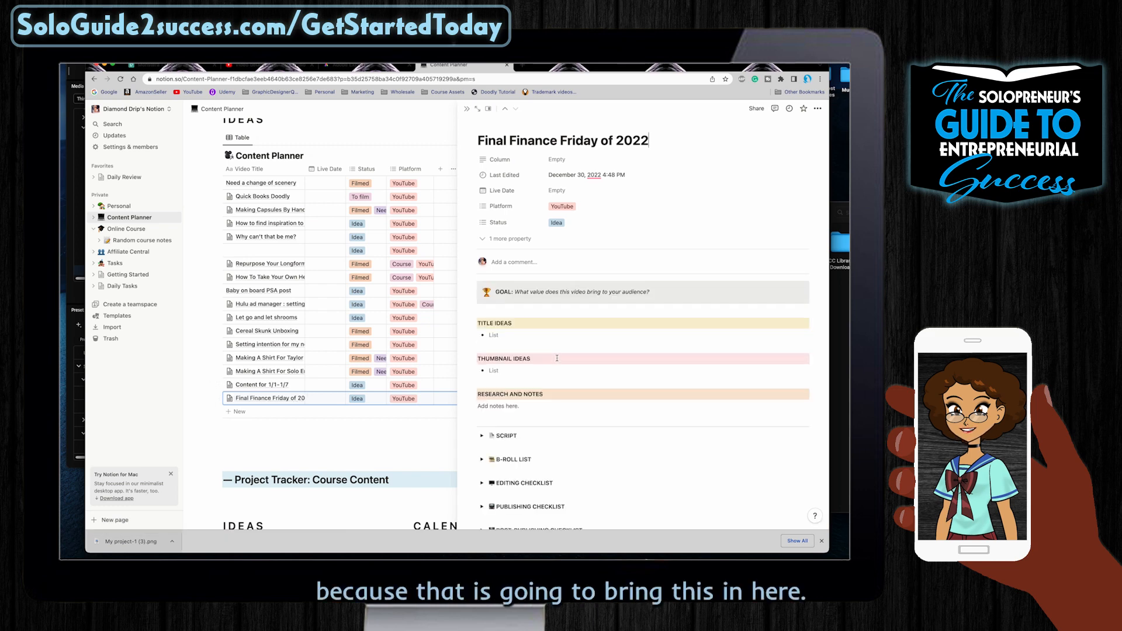
{"action": "scroll", "coordinate": [524, 463], "scroll_direction": "down", "scroll_amount": 2}
{"action": "left_click", "coordinate": [482, 396]}
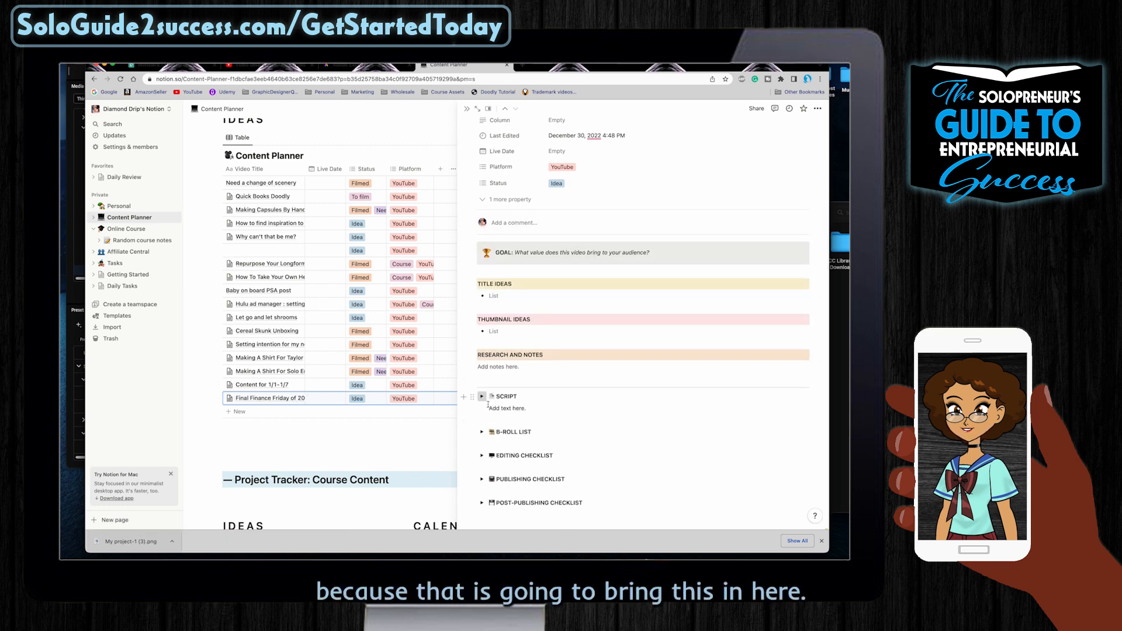
{"action": "triple_click", "coordinate": [524, 409]}
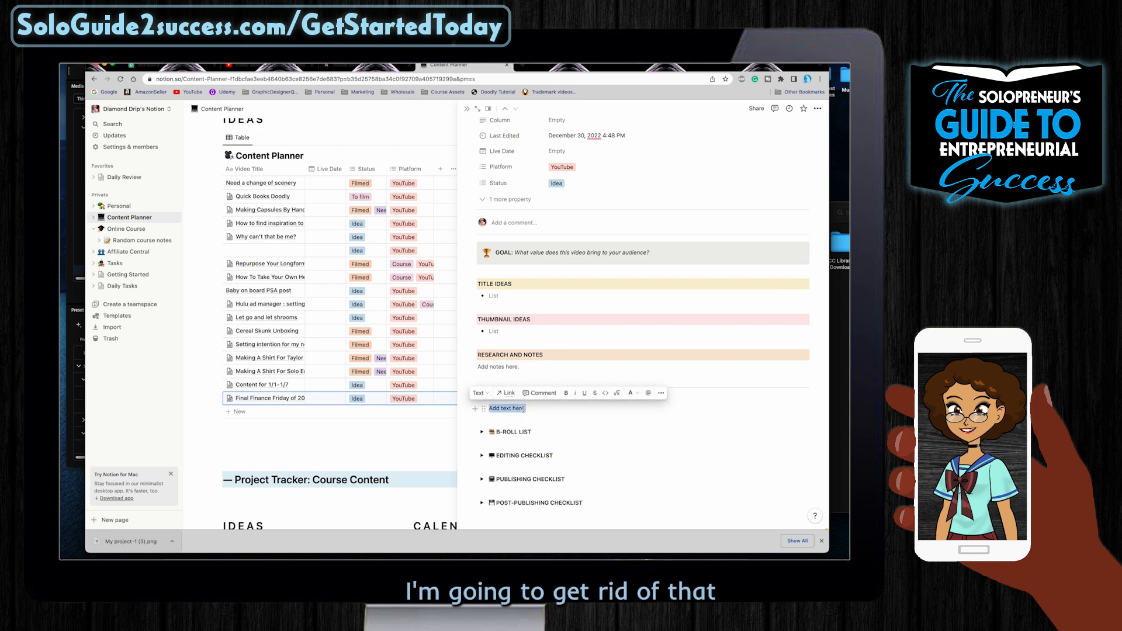
{"action": "key", "text": "BackSpace"}
{"action": "key", "text": "ctrl+v"}
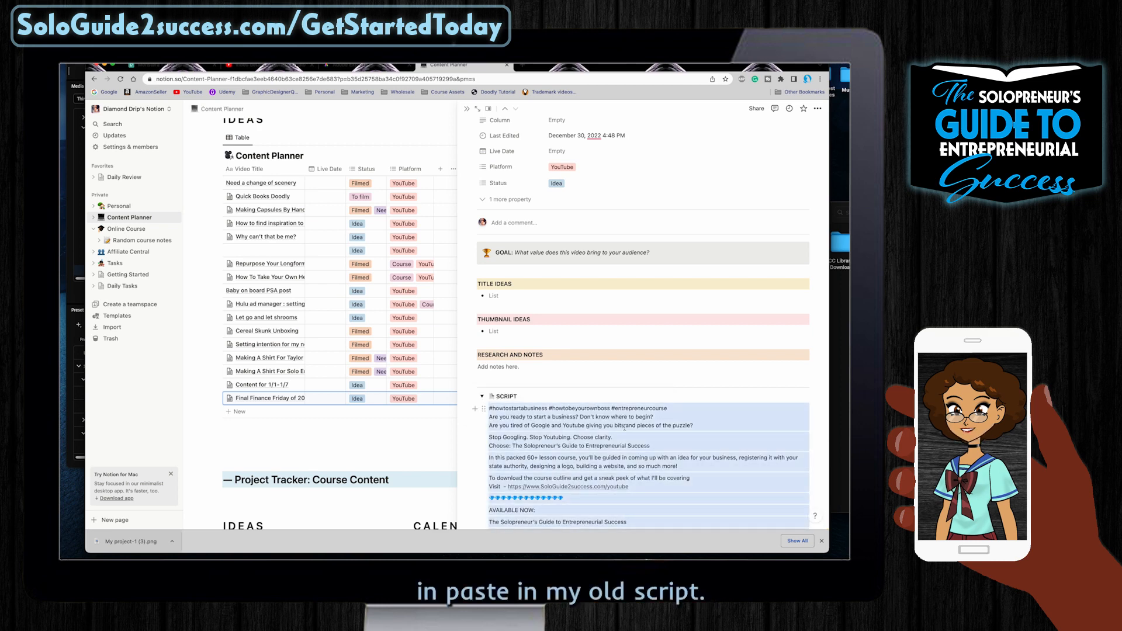
Set the Final Finance Friday of 2022 entry's status to Edited only.
{"action": "left_click", "coordinate": [363, 398]}
{"action": "left_click", "coordinate": [372, 448]}
{"action": "left_click", "coordinate": [367, 398]}
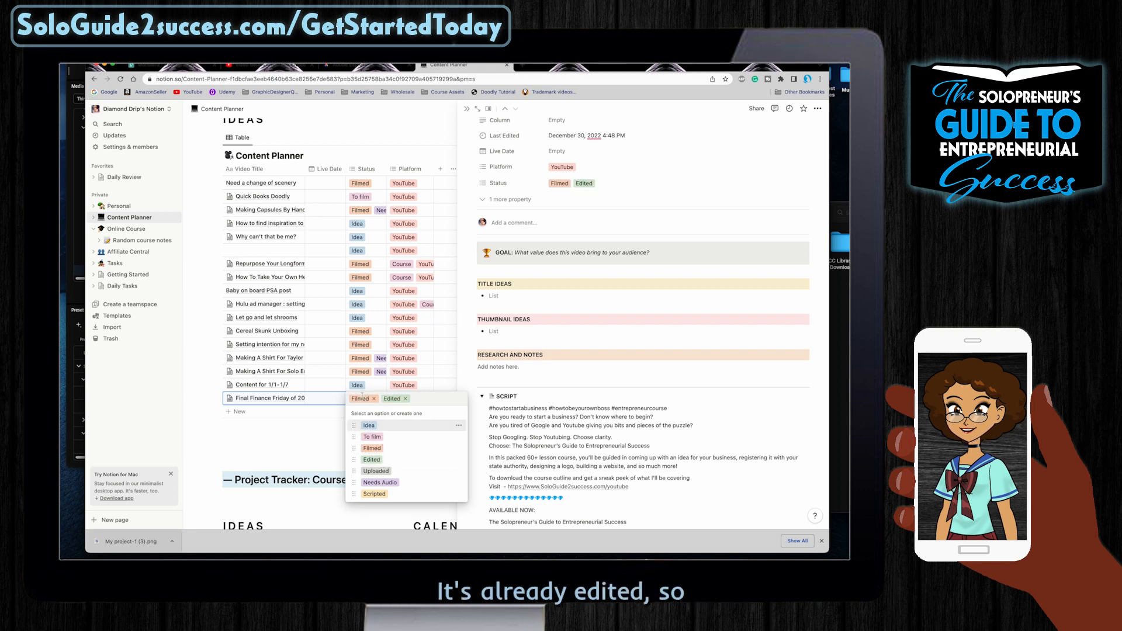
{"action": "left_click", "coordinate": [414, 460]}
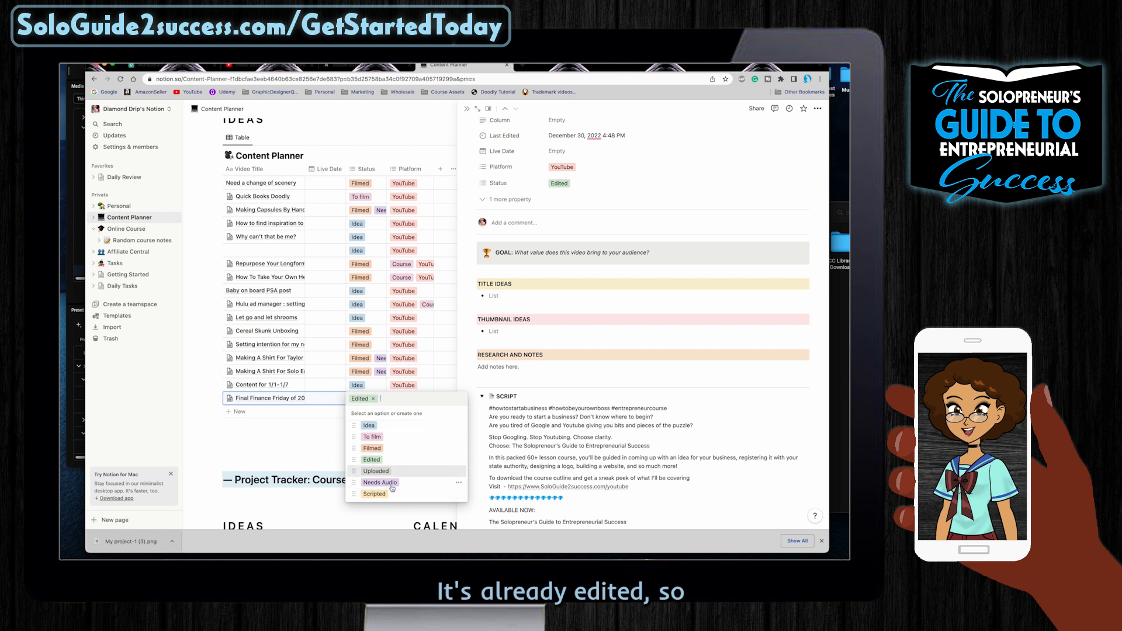
{"action": "key", "text": "Escape"}
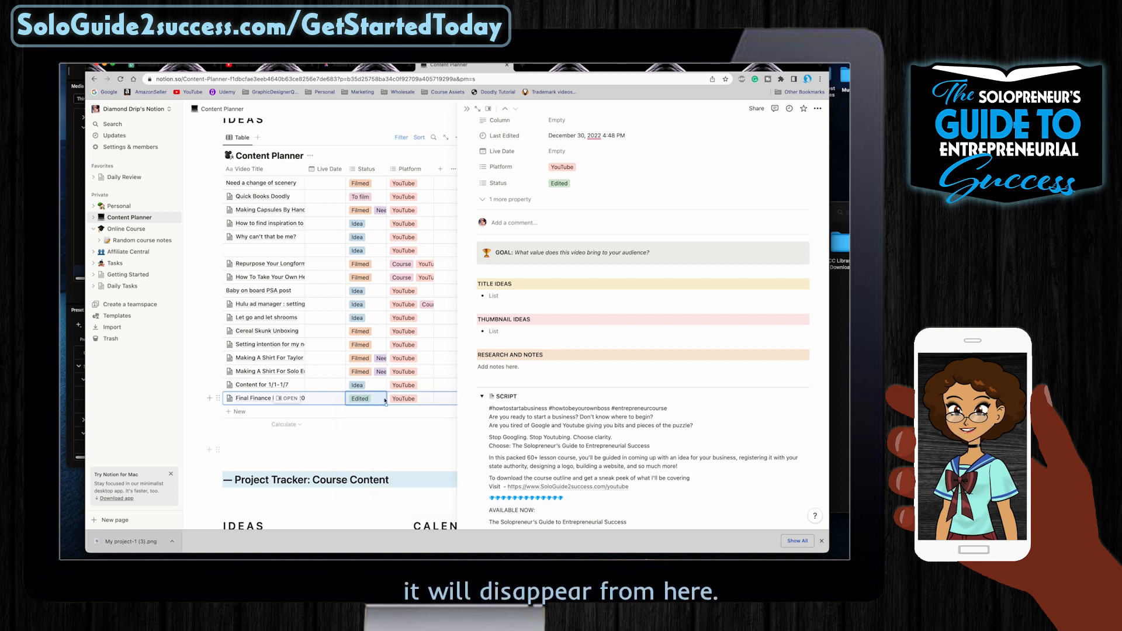
Set the entry's Live Date to 12/29/2022.
{"action": "left_click", "coordinate": [342, 401]}
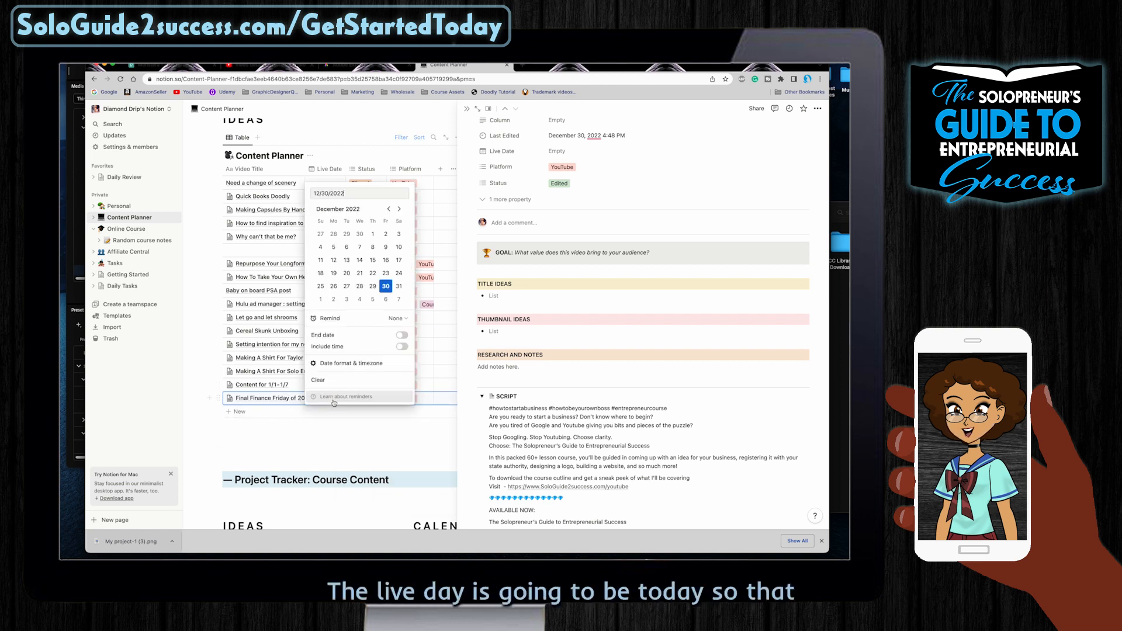
{"action": "left_click", "coordinate": [372, 286]}
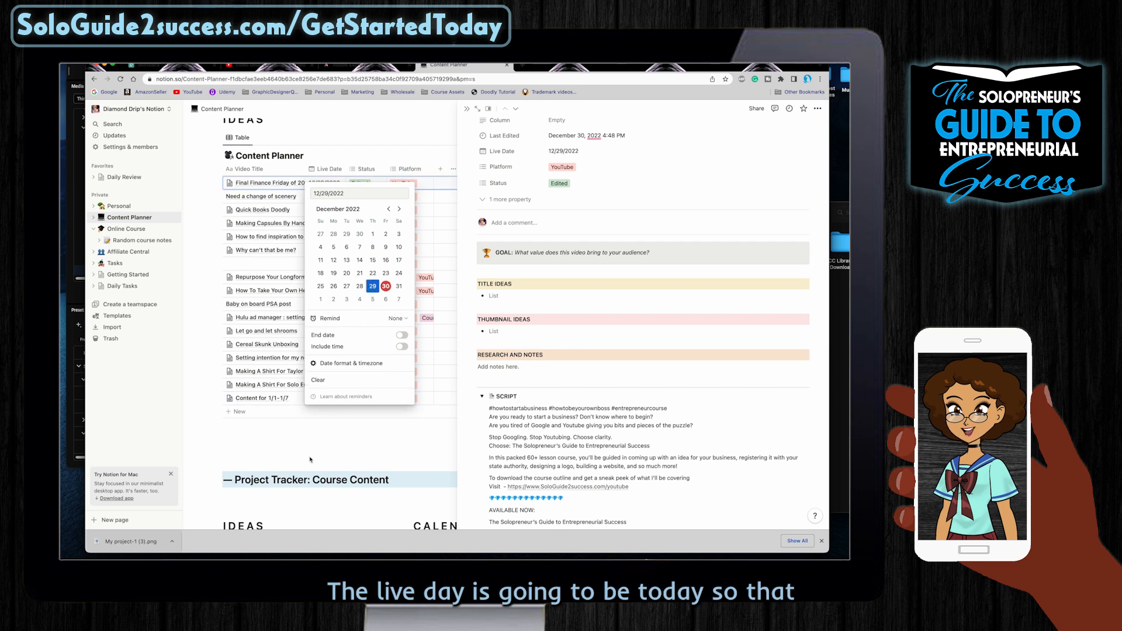
{"action": "key", "text": "Escape"}
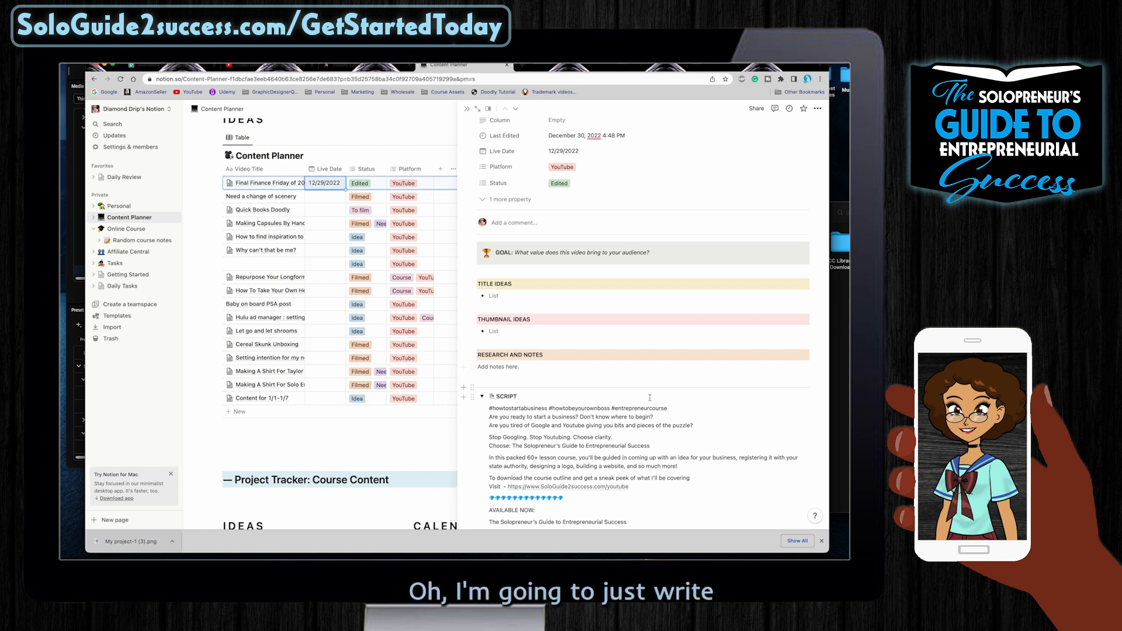
Delete the hashtags and old course intro from the script, and move the 30% off Quickbooks Online line to its beginning.
{"action": "scroll", "coordinate": [650, 400], "scroll_direction": "down", "scroll_amount": 3}
{"action": "scroll", "coordinate": [645, 392], "scroll_direction": "down", "scroll_amount": 1}
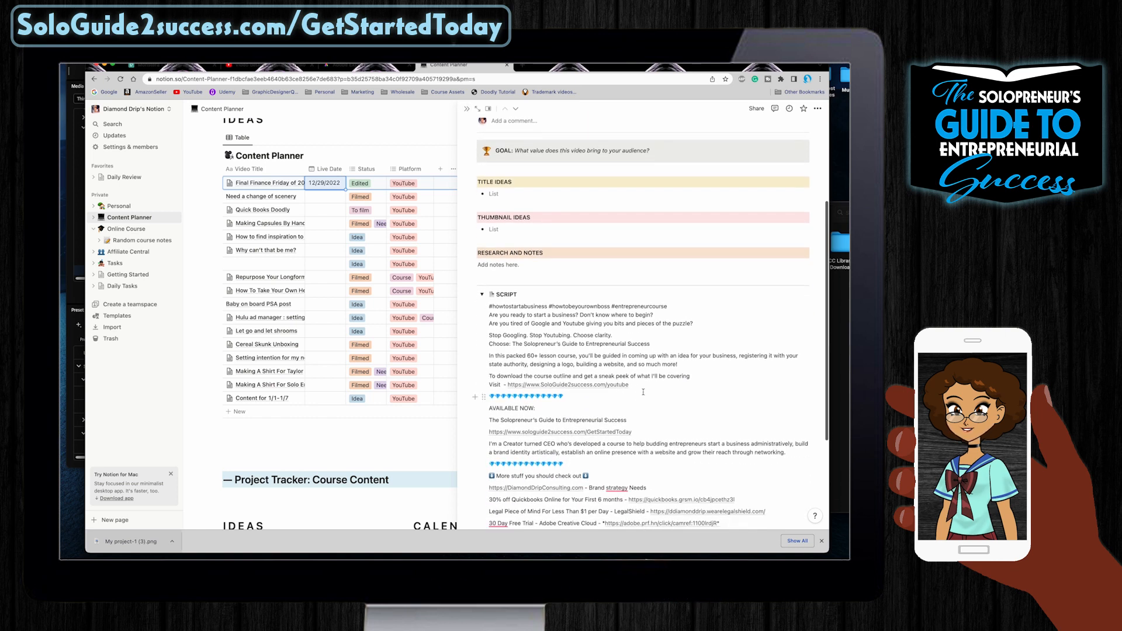
{"action": "scroll", "coordinate": [639, 382], "scroll_direction": "down", "scroll_amount": 1}
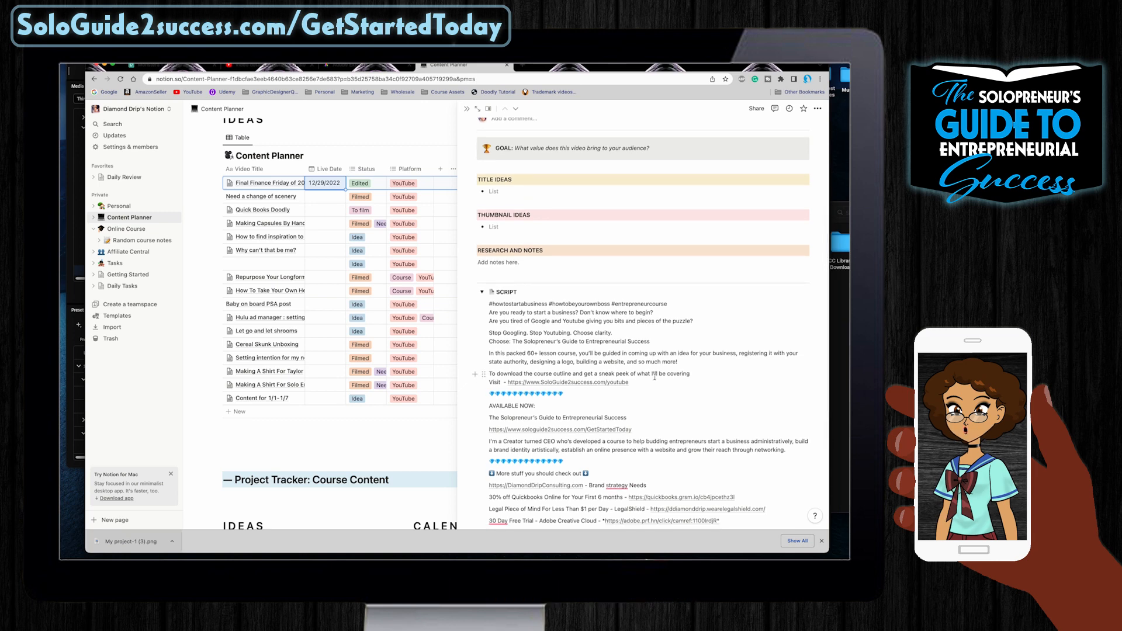
{"action": "left_click_drag", "start_coordinate": [630, 382], "coordinate": [488, 304]}
{"action": "key", "text": "BackSpace"}
{"action": "left_click_drag", "start_coordinate": [735, 424], "coordinate": [489, 425]}
{"action": "key", "text": "super+x"}
{"action": "left_click", "coordinate": [494, 311]}
{"action": "key", "text": "super+v"}
Start the script with "Looking to stay on top of your finances in 2023?" and an invitation to the solopreneur workflow for using Quickbooks online.
{"action": "scroll", "coordinate": [643, 350], "scroll_direction": "up", "scroll_amount": 2}
{"action": "type", "text": "Are you an"}
{"action": "key", "text": "BackSpace"}
{"action": "key", "text": "BackSpace"}
{"action": "type", "text": "solopreneur"}
{"action": "right_click", "coordinate": [538, 369]}
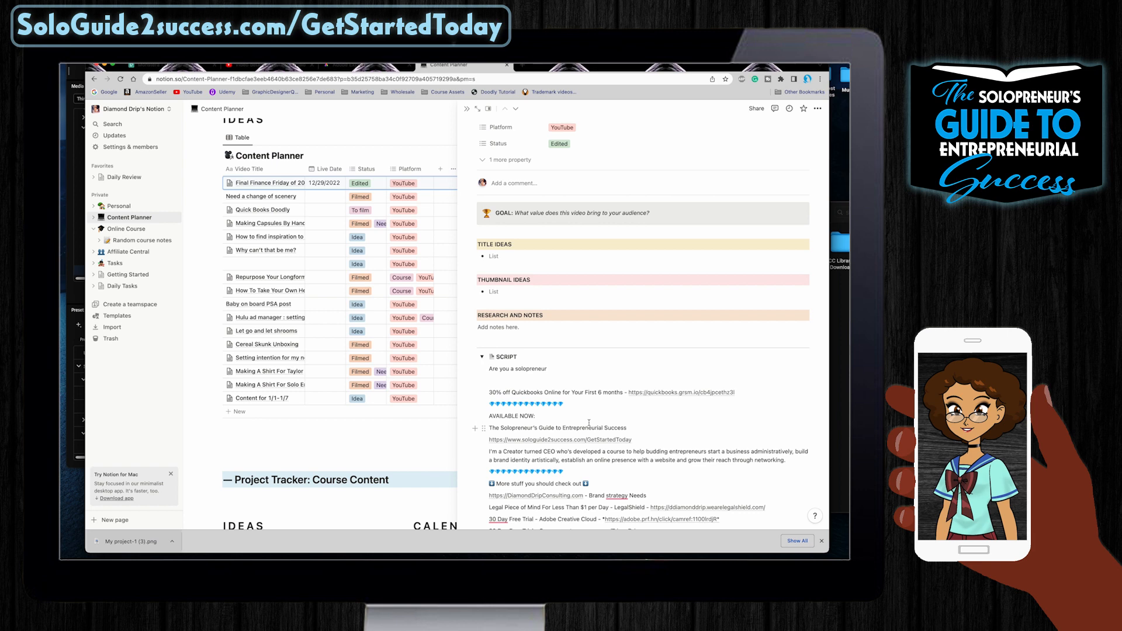
{"action": "type", "text": "to stay on top of your finances in 2023? Well look know further! Check out my solopreneur workflow for using Quickbooks online"}
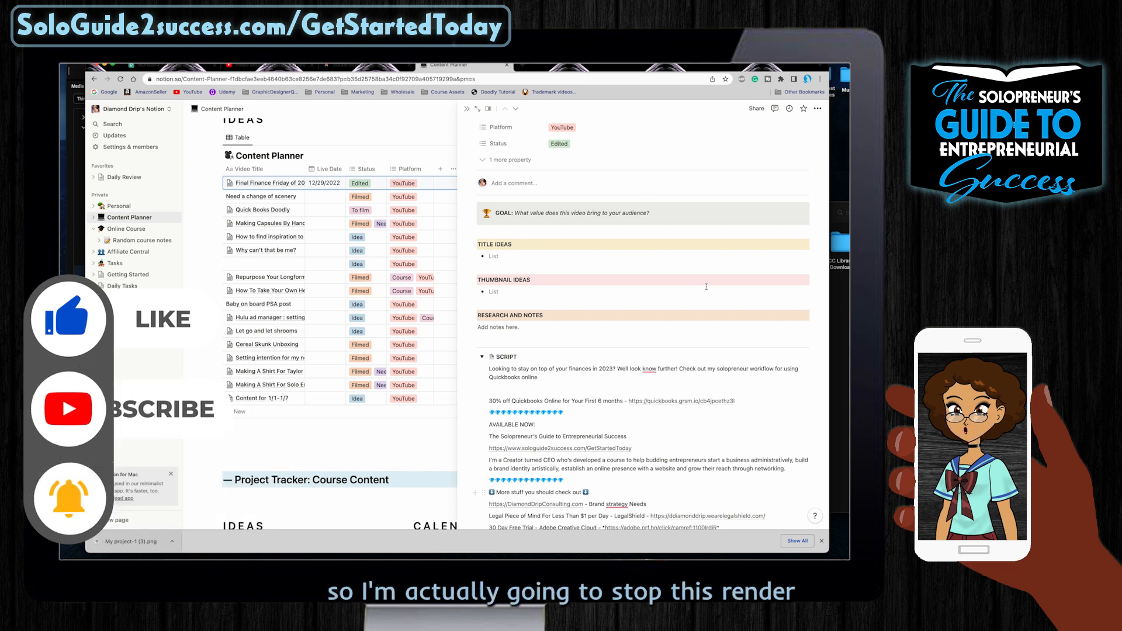
Switch to Adobe Media Encoder and stop the Finance Friday Screen export without finishing the current file.
{"action": "left_click", "coordinate": [81, 295]}
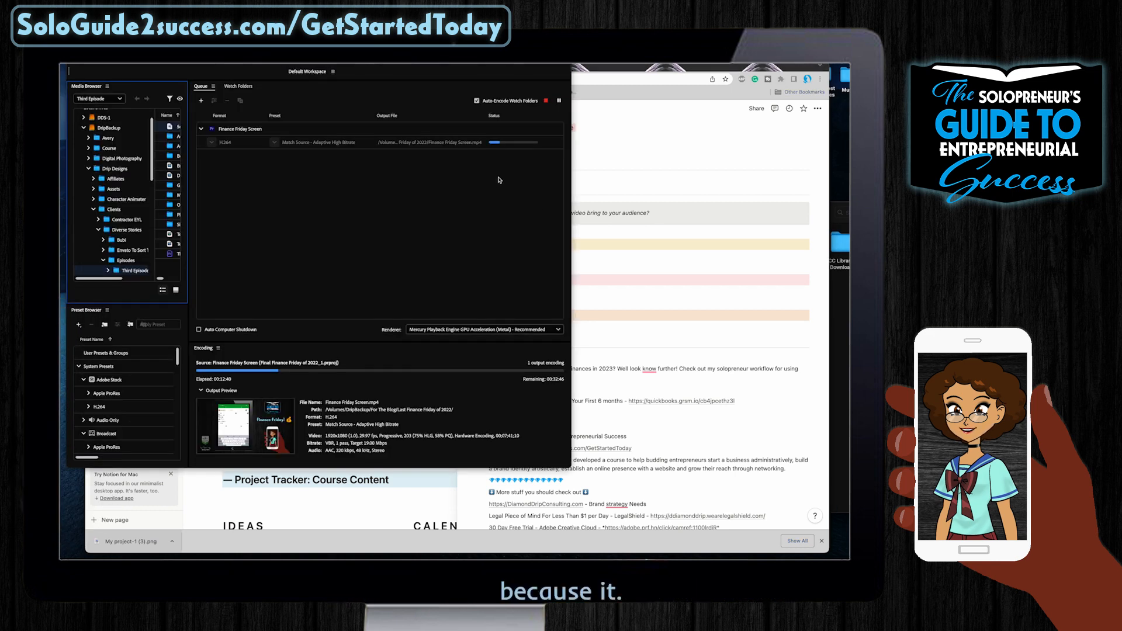
{"action": "left_click", "coordinate": [547, 101]}
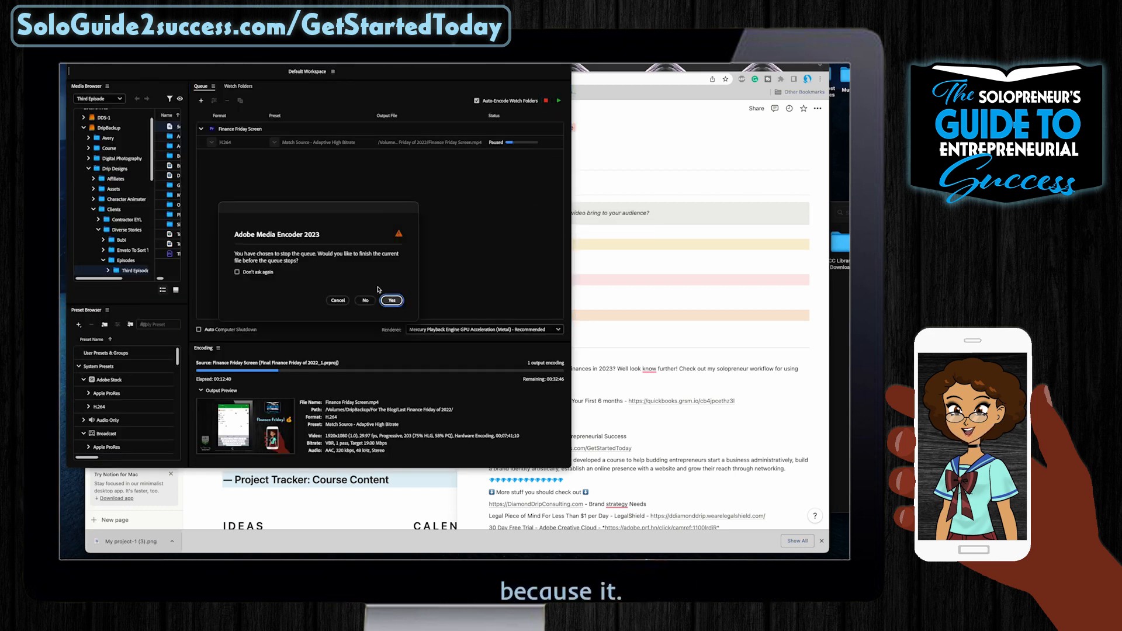
{"action": "left_click", "coordinate": [366, 300]}
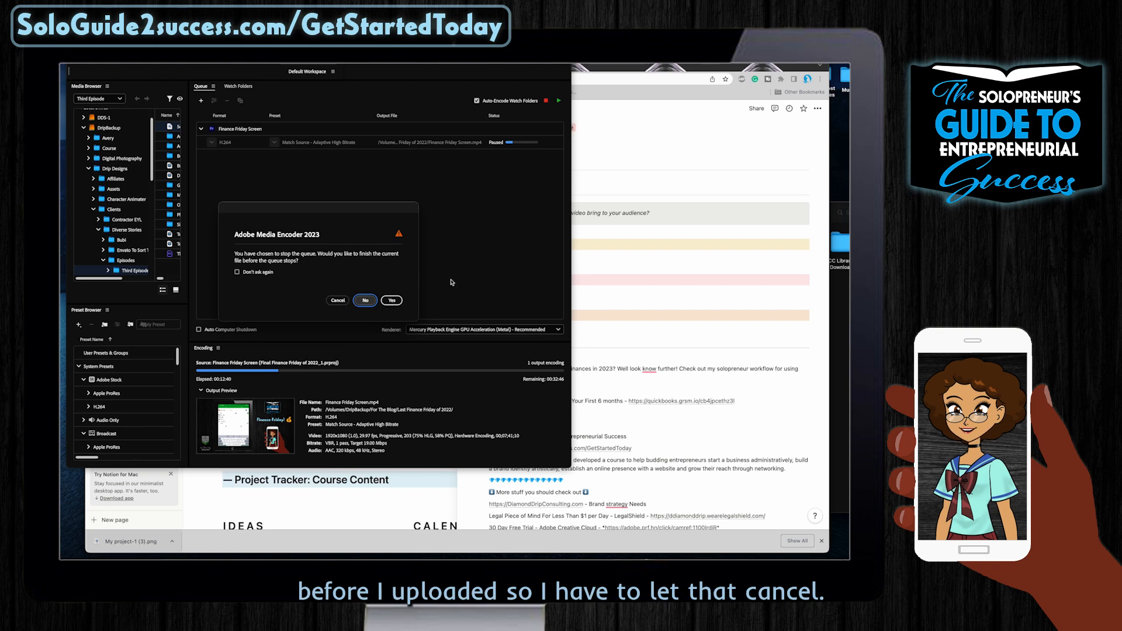
Open the Final Finance Friday Premiere project from the Last Finance Friday of 2022 folder, and decline finishing the current encode.
{"action": "left_click", "coordinate": [713, 308]}
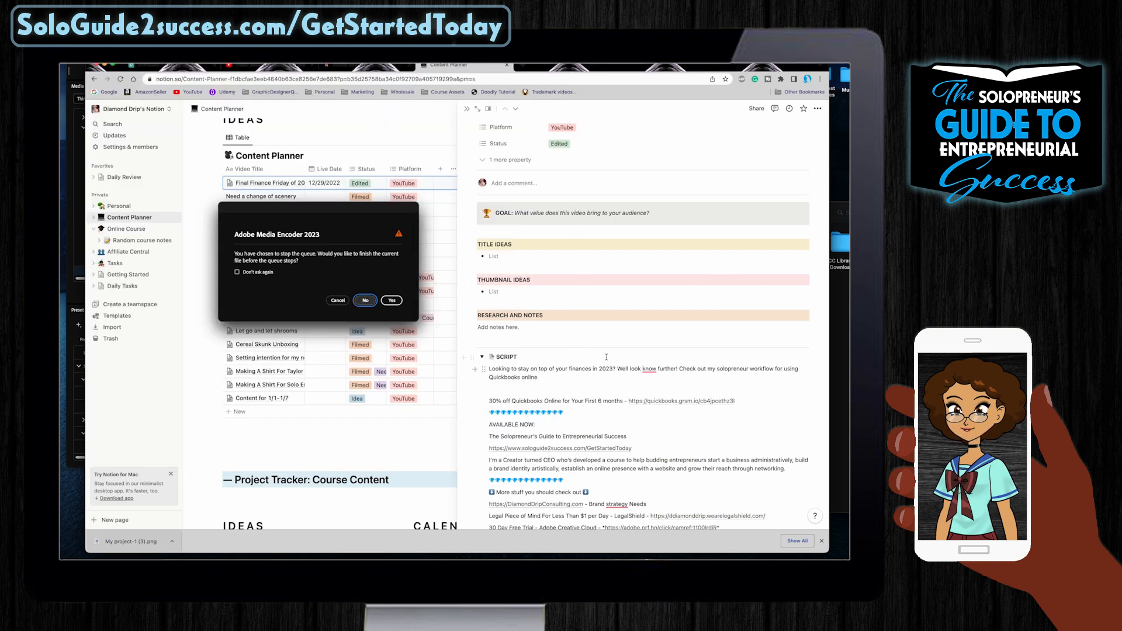
{"action": "left_click", "coordinate": [682, 412]}
{"action": "left_click", "coordinate": [540, 378]}
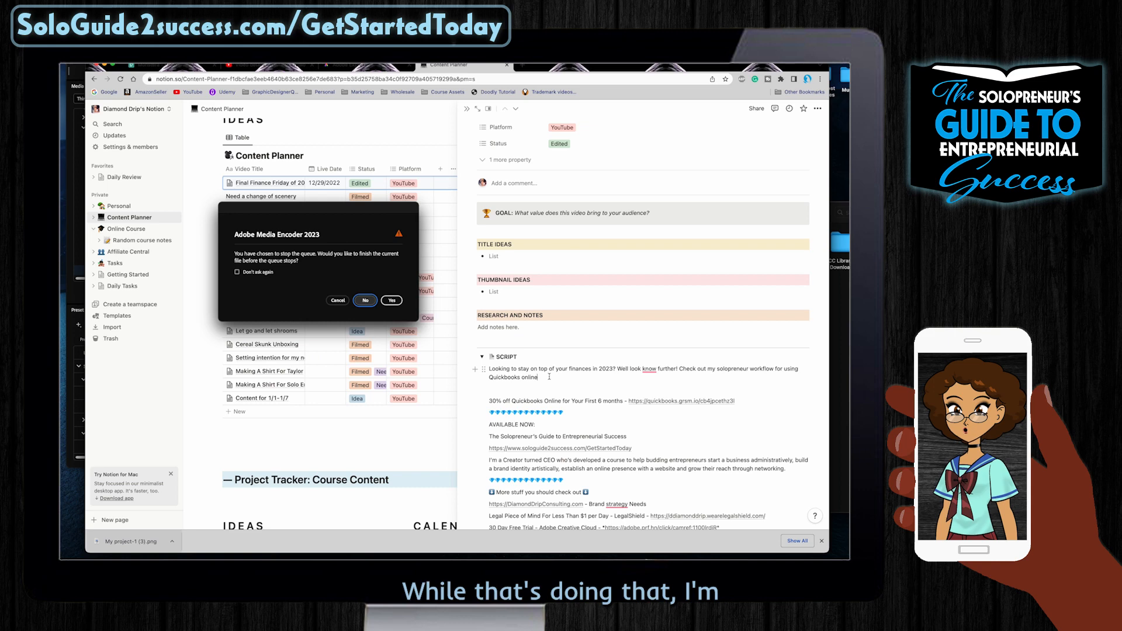
{"action": "left_click", "coordinate": [840, 341]}
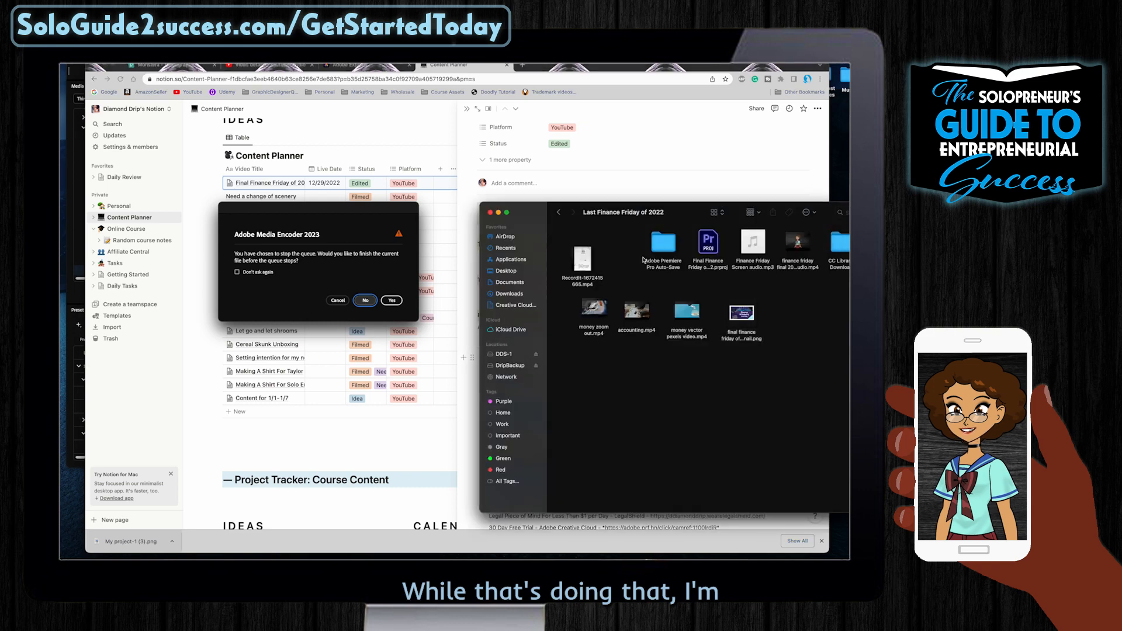
{"action": "double_click", "coordinate": [705, 242]}
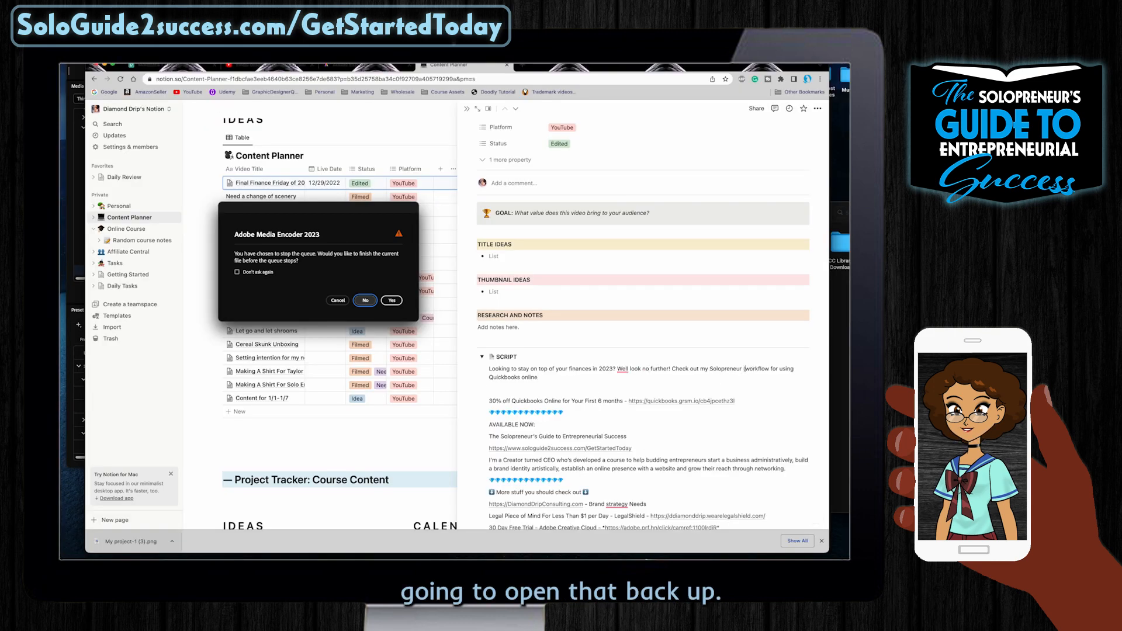
{"action": "left_click", "coordinate": [365, 300]}
Extend the script intro with Fast budget Pro, staying "cool as a cucumber at tax time" and using the two apps in unison, ending with an emoji.
{"action": "type", "text": "and Fast budget Pro to ensure that I am as cool as a cucumber at tax time AND I always know when I'm in the RED. Check out this installation of Finance Friday to see how I use these two apps in unison"}
{"action": "key", "text": "ctrl+super+space"}
{"action": "key", "text": "Escape"}
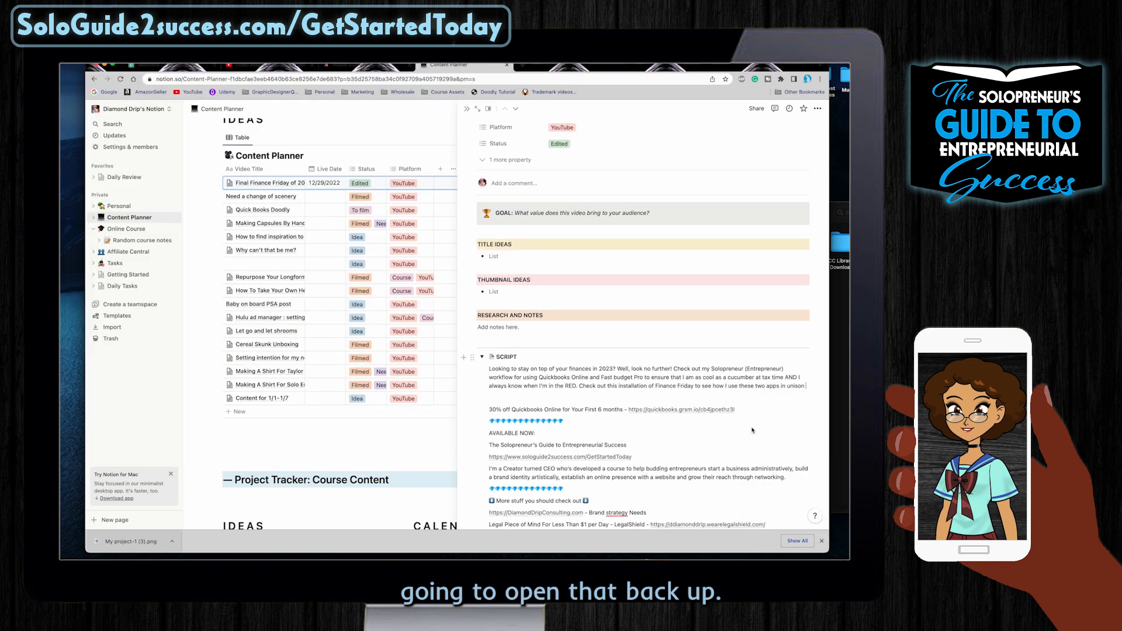
{"action": "left_click", "coordinate": [752, 431]}
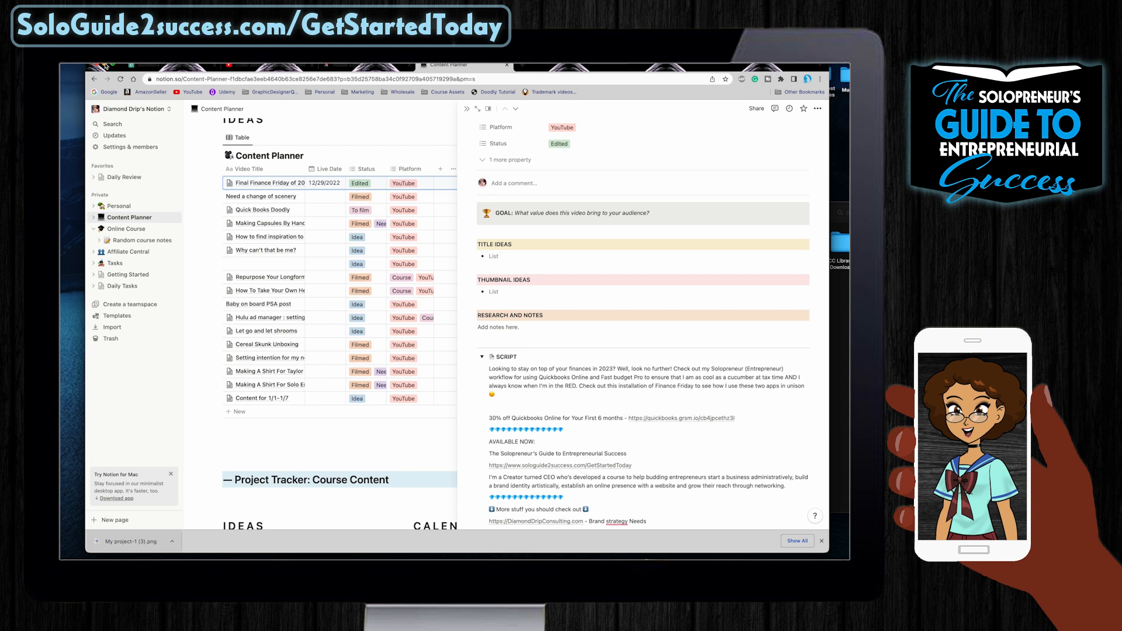
Remove the blank line above the Quickbooks offer and review the rest of the script.
{"action": "left_click", "coordinate": [524, 407]}
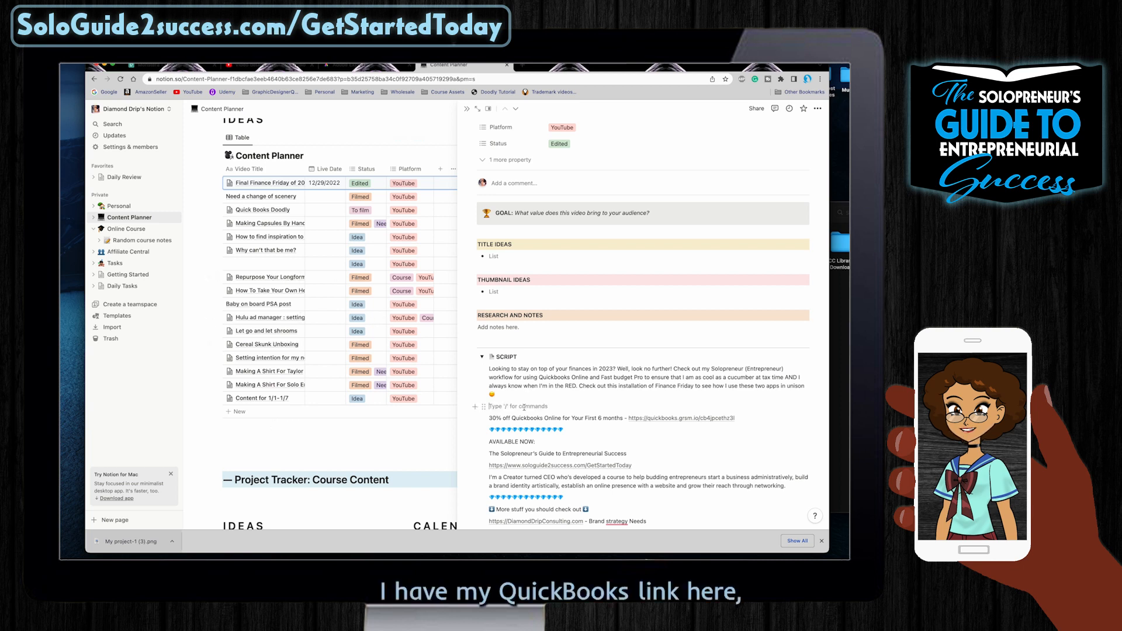
{"action": "key", "text": "BackSpace"}
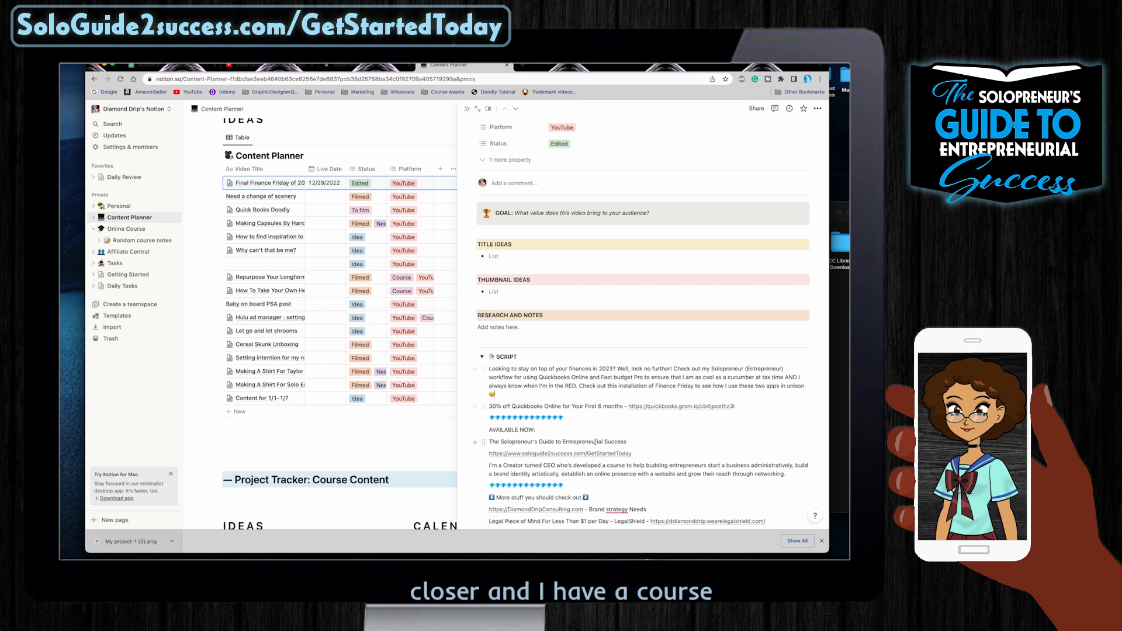
{"action": "scroll", "coordinate": [595, 442], "scroll_direction": "down", "scroll_amount": 5}
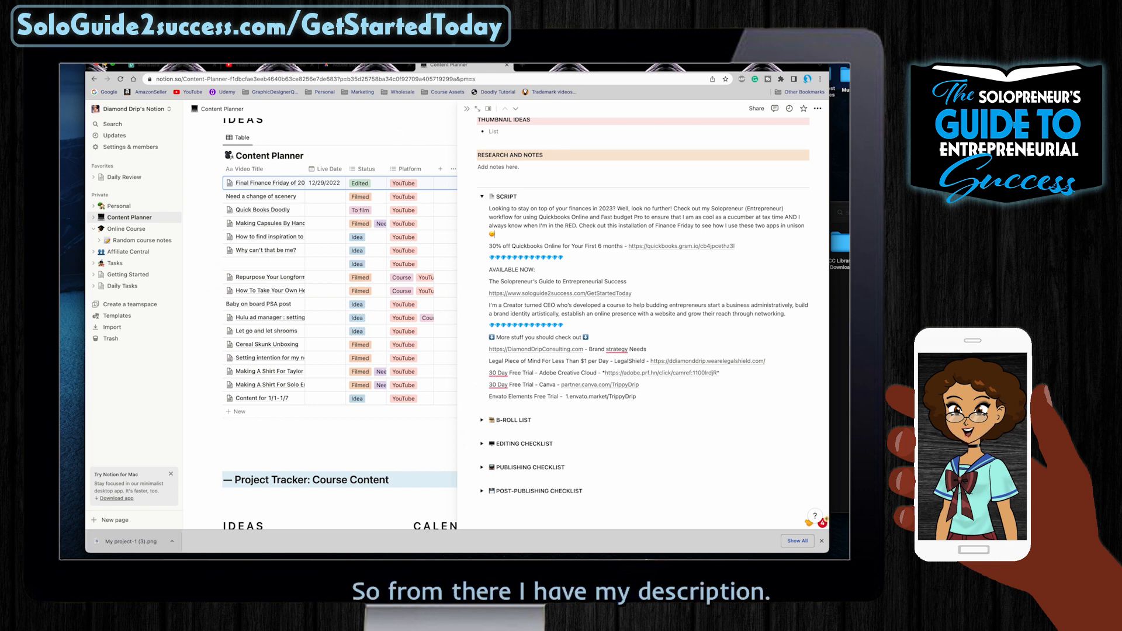
Clear away the browser and the Youtube Channel Assets window, and switch to the Final Finance Friday project in Premiere Pro.
{"action": "left_click", "coordinate": [103, 64]}
{"action": "left_click", "coordinate": [388, 363]}
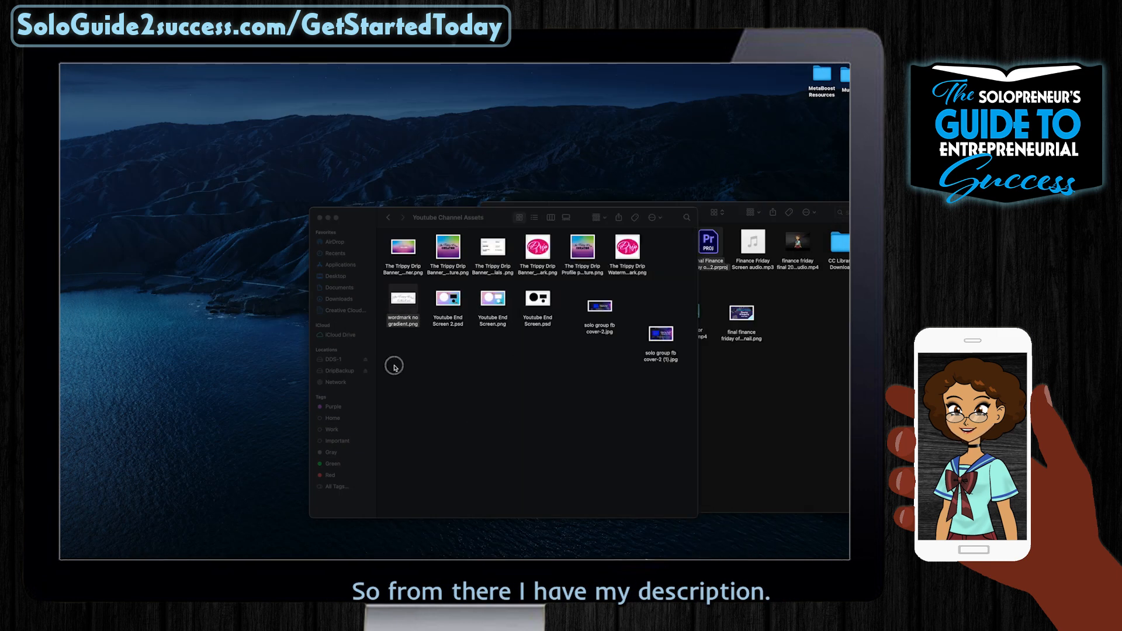
{"action": "left_click", "coordinate": [320, 218]}
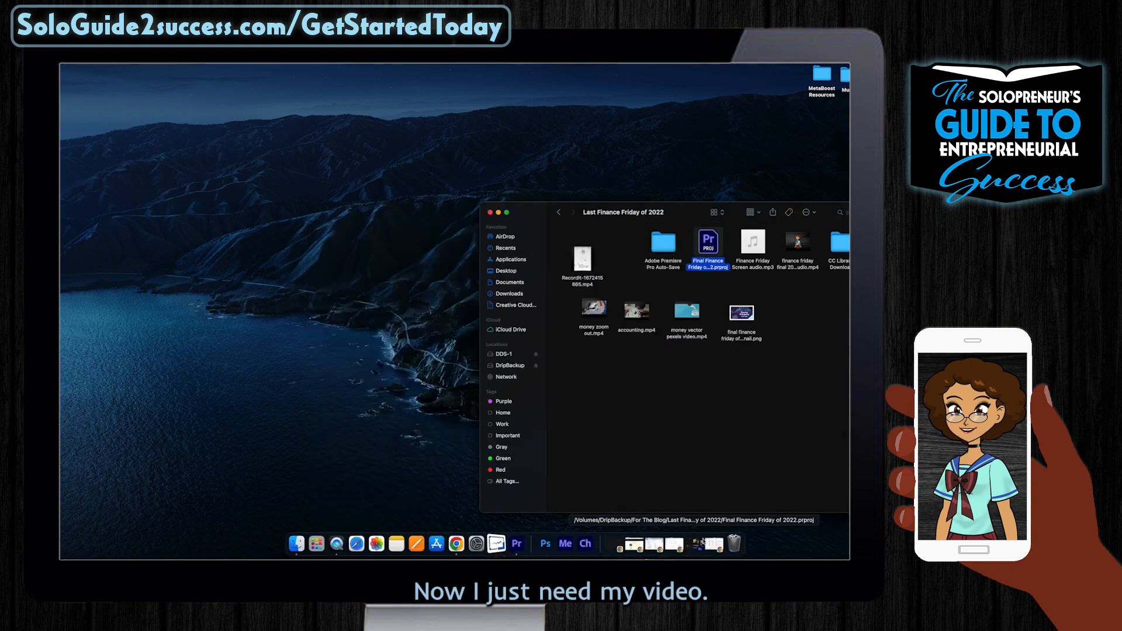
{"action": "left_click", "coordinate": [695, 546]}
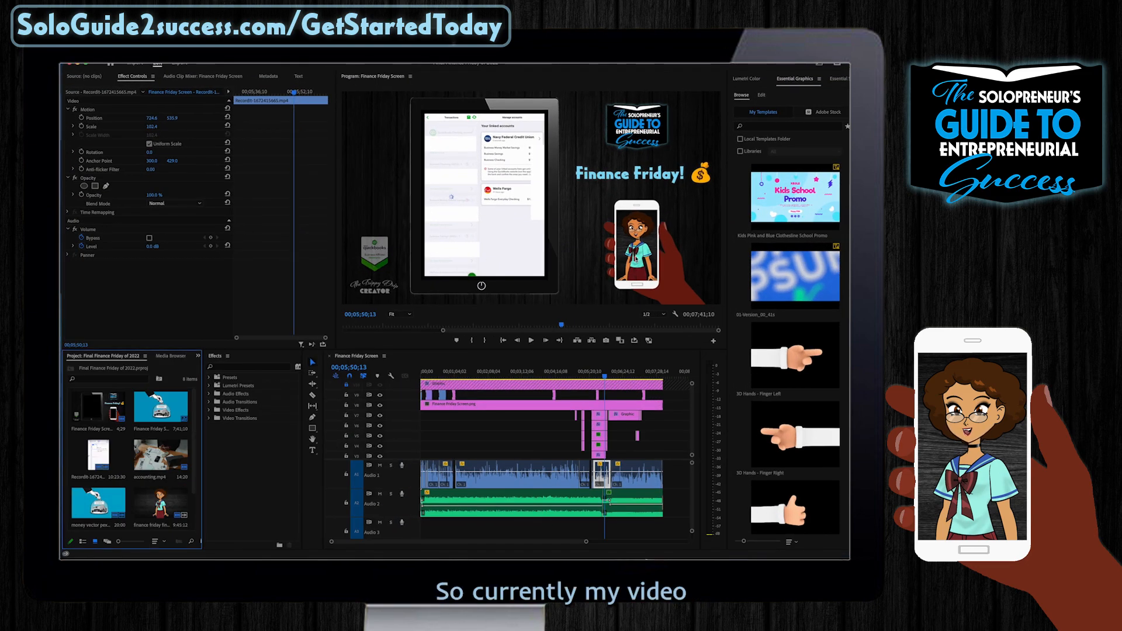
Bring up the captions and transcription options for the Finance Friday Screen sequence.
{"action": "left_click", "coordinate": [255, 59]}
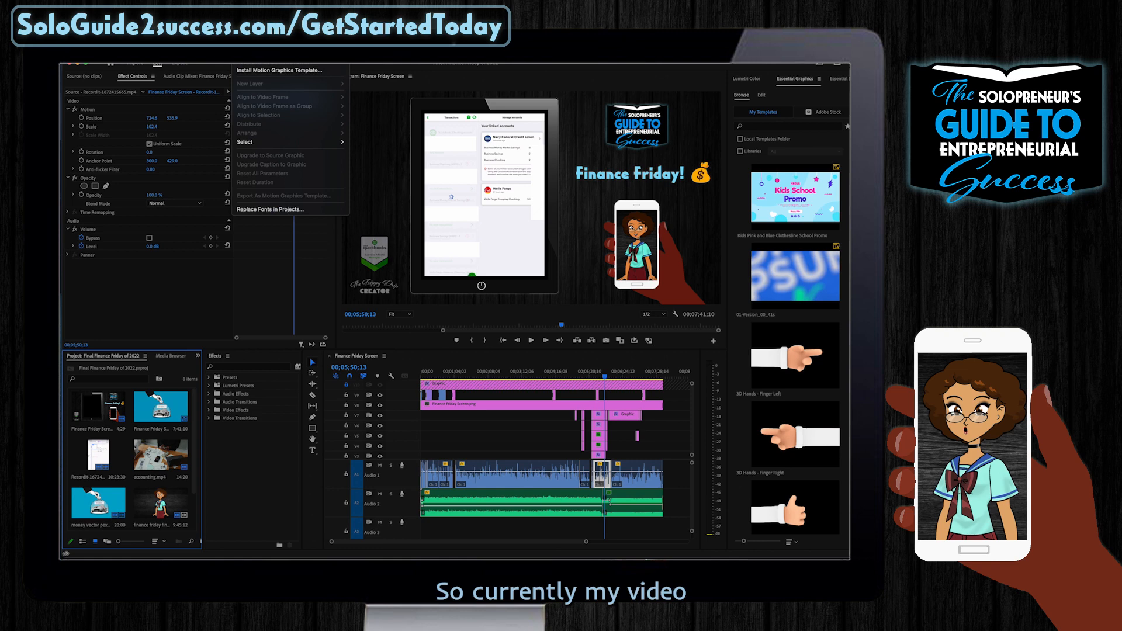
{"action": "mouse_move", "coordinate": [175, 62]}
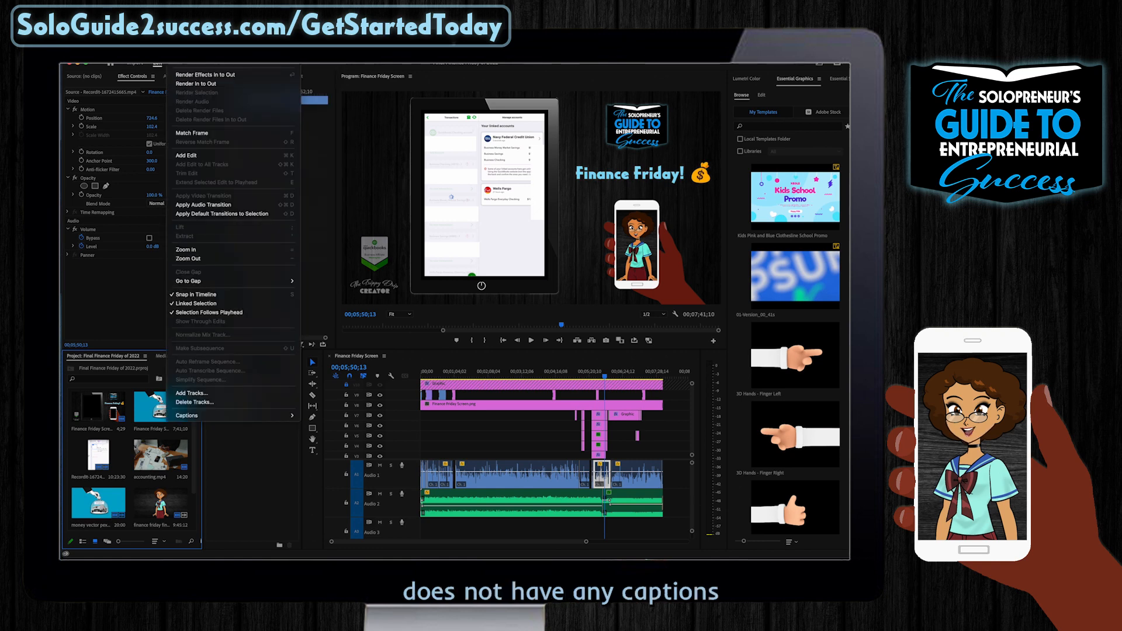
{"action": "left_click", "coordinate": [272, 66]}
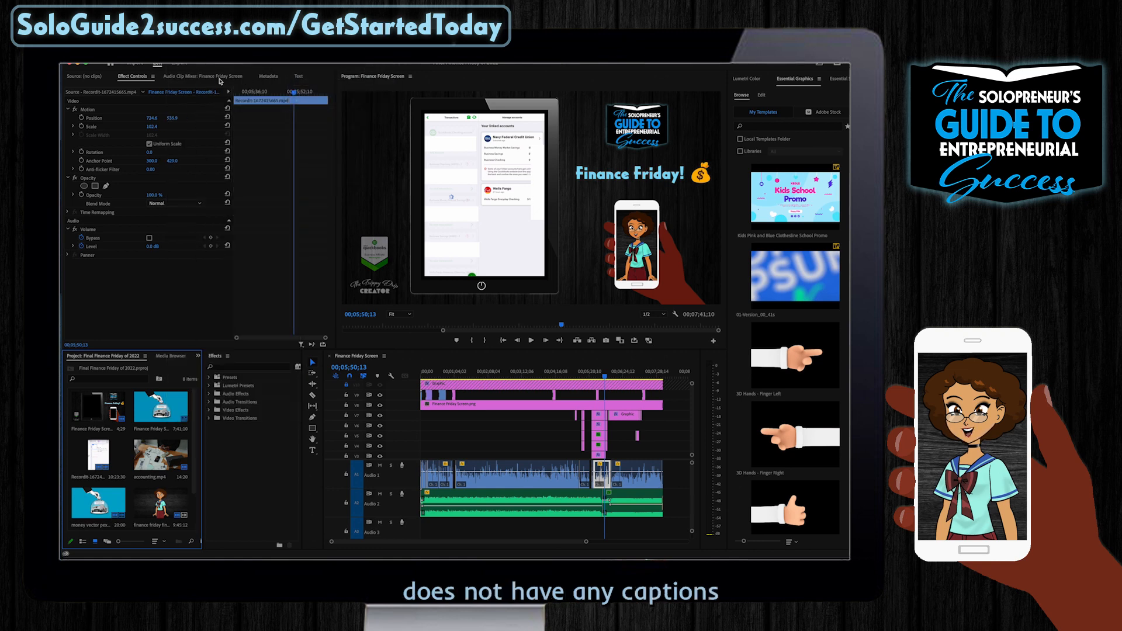
{"action": "left_click", "coordinate": [297, 77]}
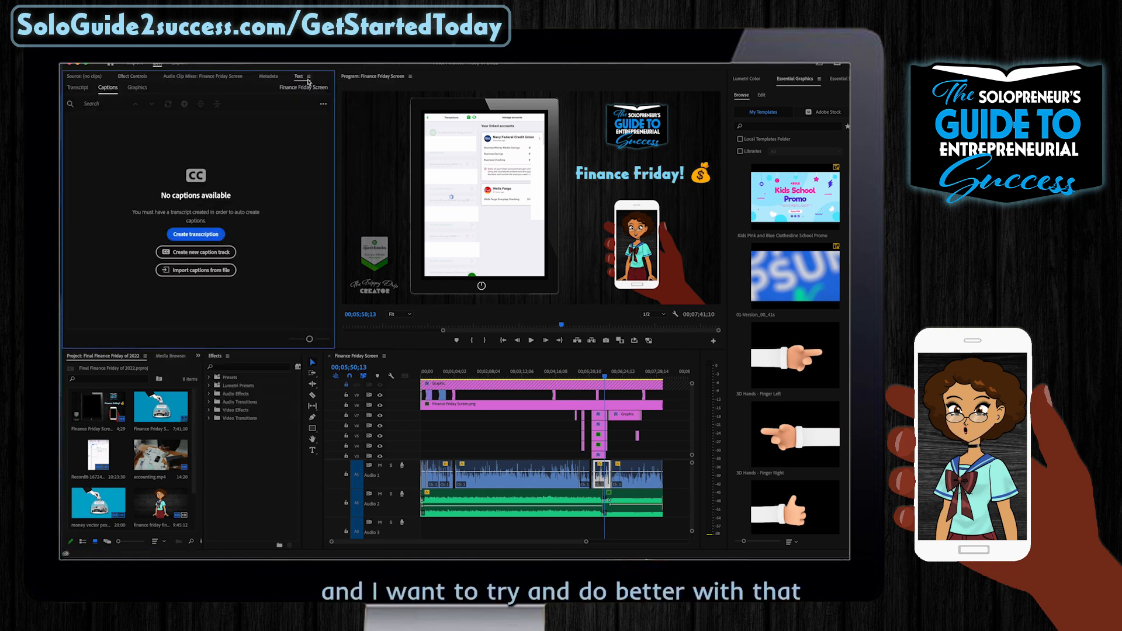
Create an English transcription of the Finance Friday Screen sequence from the Audio 1 track.
{"action": "left_click", "coordinate": [198, 235]}
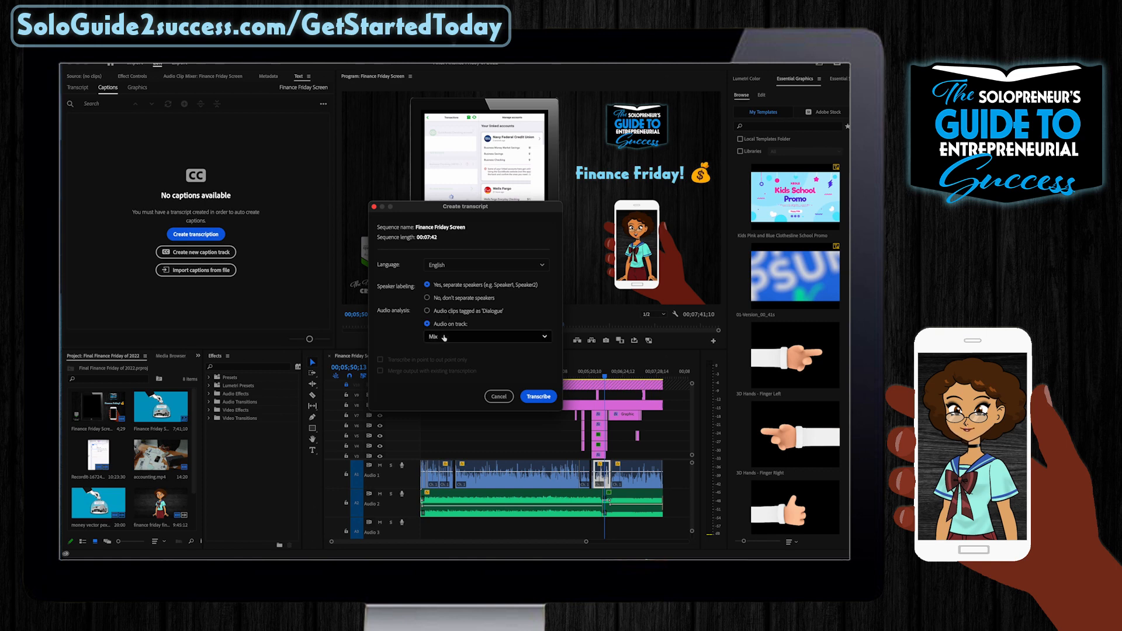
{"action": "left_click", "coordinate": [462, 336]}
{"action": "left_click", "coordinate": [462, 350]}
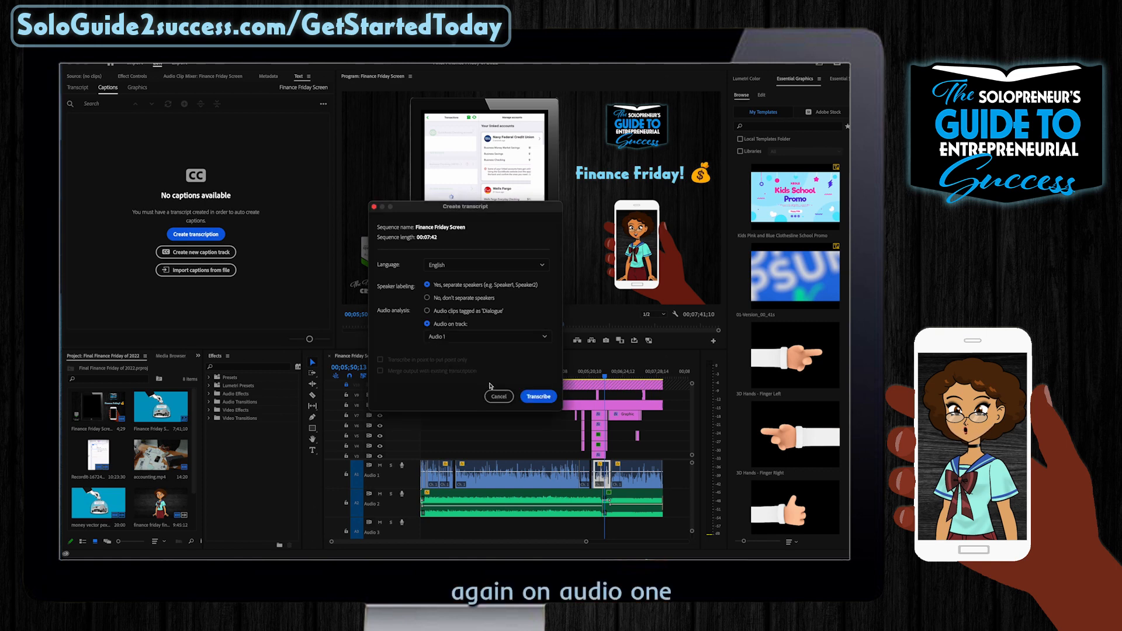
{"action": "left_click", "coordinate": [539, 397]}
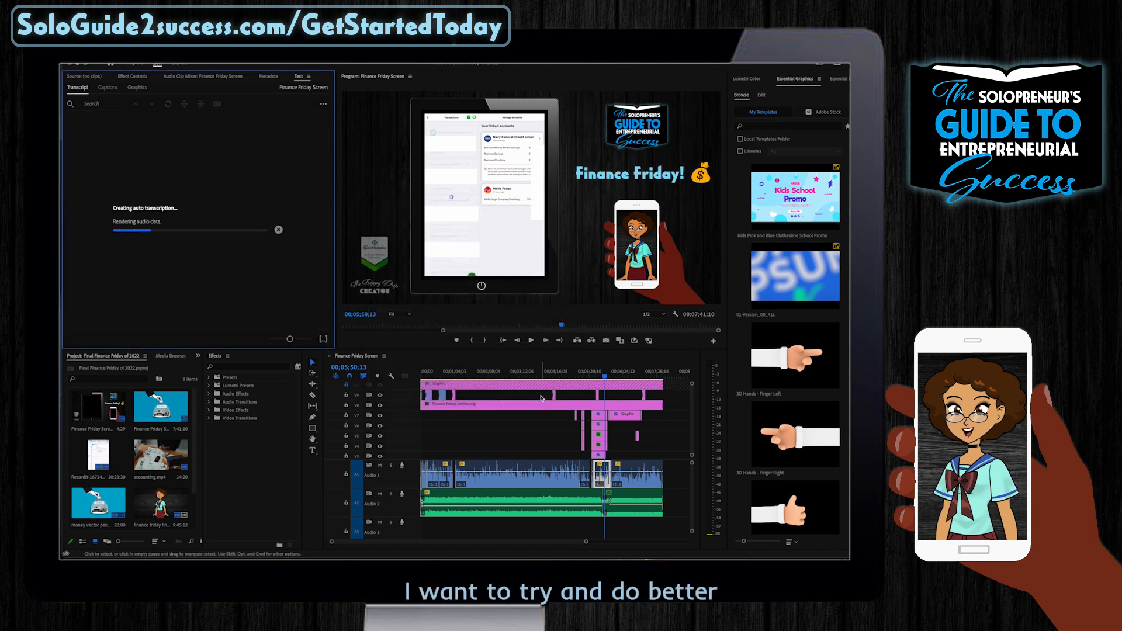
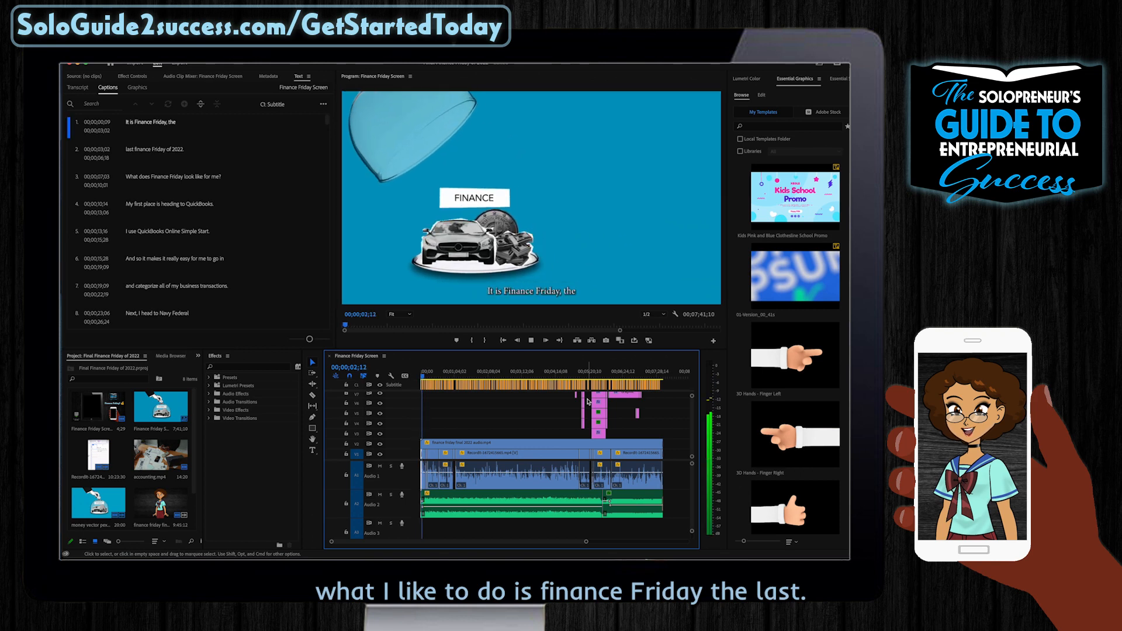
Play back the opening captions from the start of the sequence to check how they look.
{"action": "key", "text": "space"}
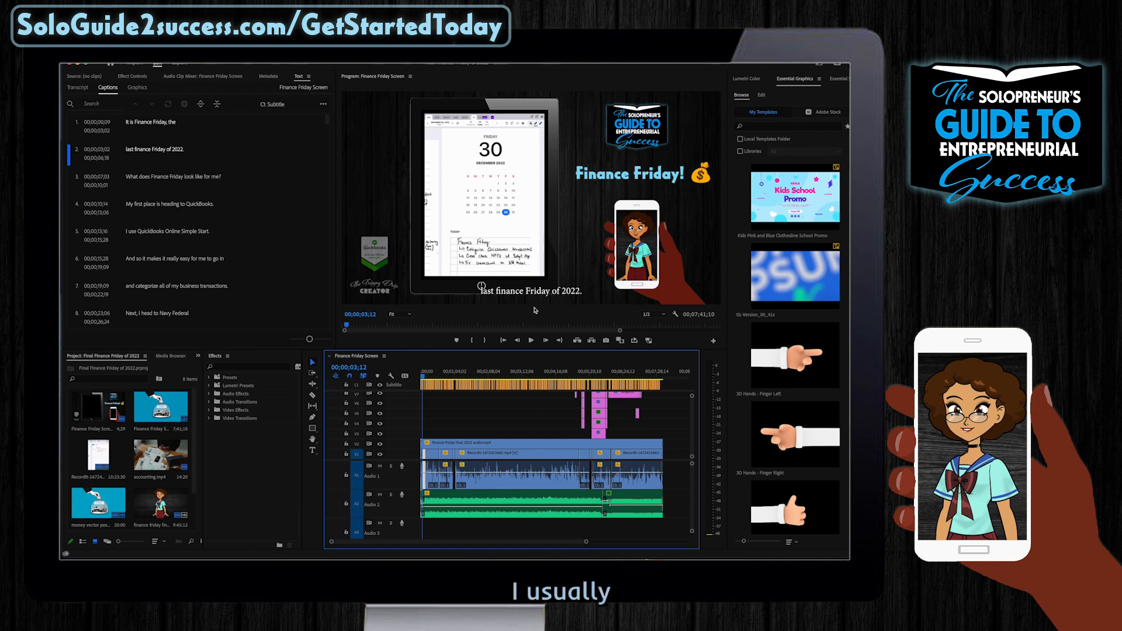
{"action": "left_click", "coordinate": [416, 376]}
{"action": "key", "text": "space"}
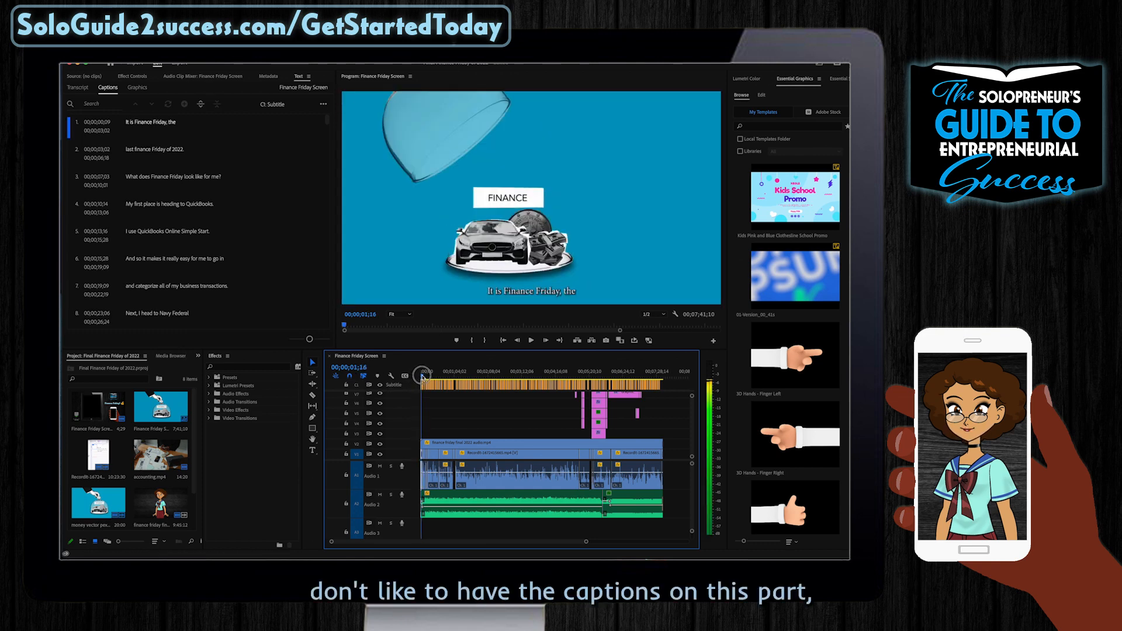
{"action": "key", "text": "space"}
Select the first caption, "It is Finance Friday, the", and change its font to Inder.
{"action": "key", "text": "equal"}
{"action": "key", "text": "equal"}
{"action": "key", "text": "equal"}
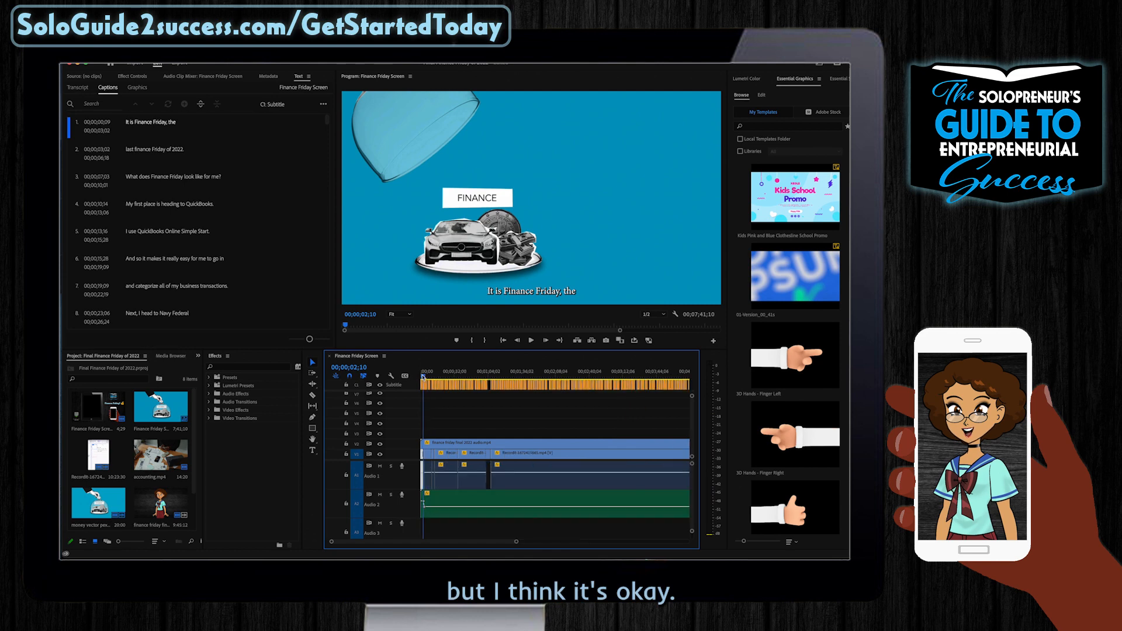
{"action": "left_click", "coordinate": [428, 385]}
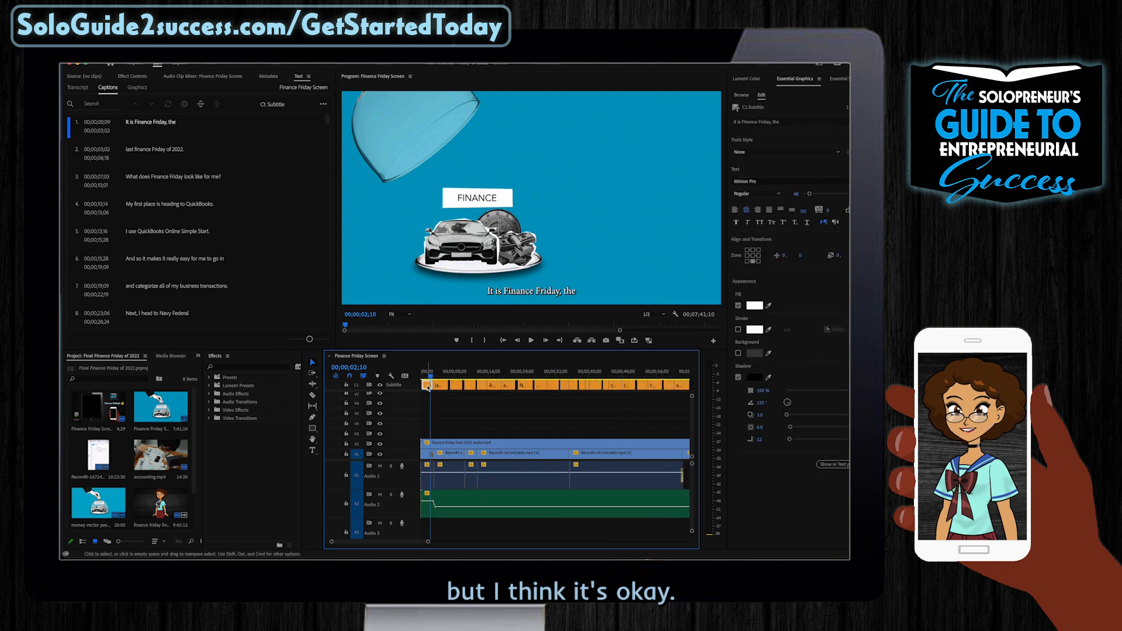
{"action": "left_click", "coordinate": [530, 293]}
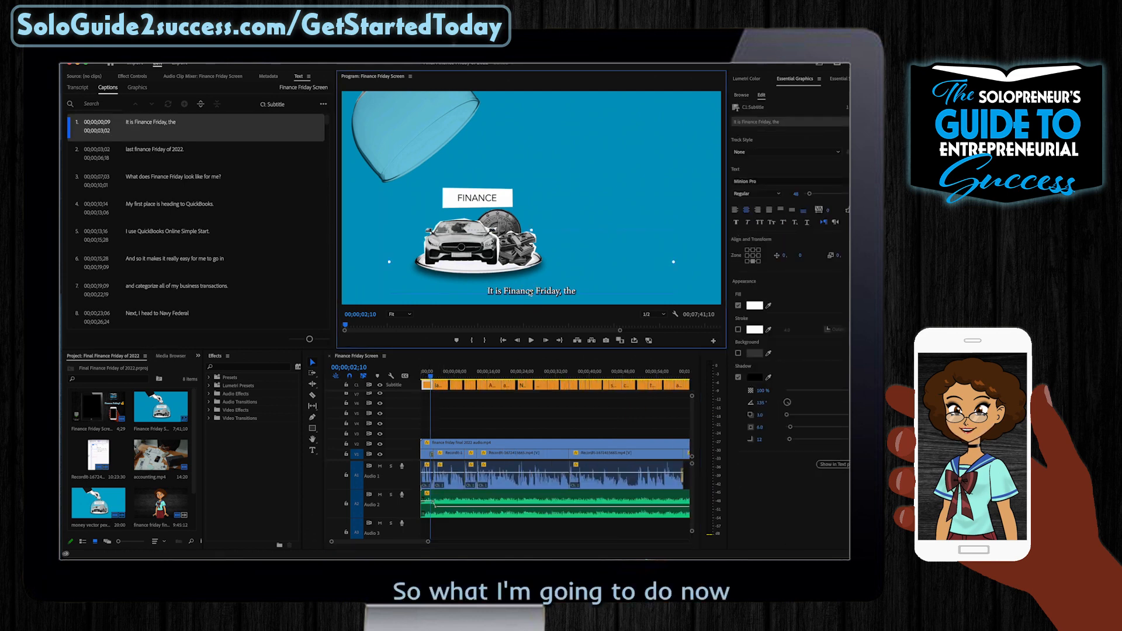
{"action": "left_click", "coordinate": [754, 181]}
{"action": "scroll", "coordinate": [783, 205], "scroll_direction": "up", "scroll_amount": 5}
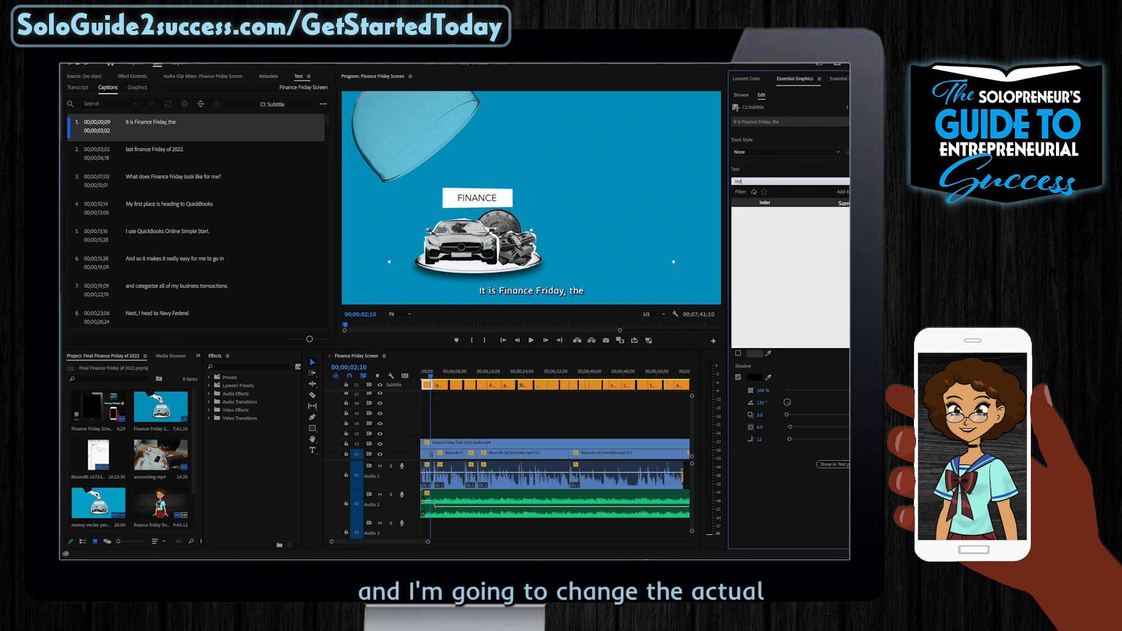
{"action": "left_click", "coordinate": [784, 204]}
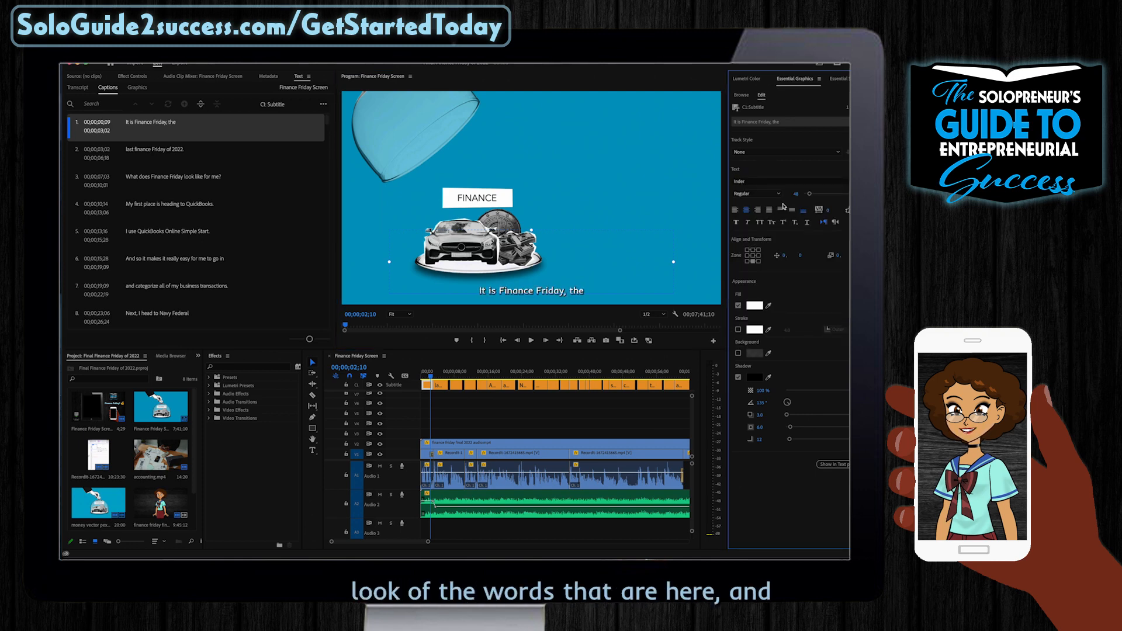
Change the first caption's fill color to a light aqua blue.
{"action": "left_click", "coordinate": [754, 305]}
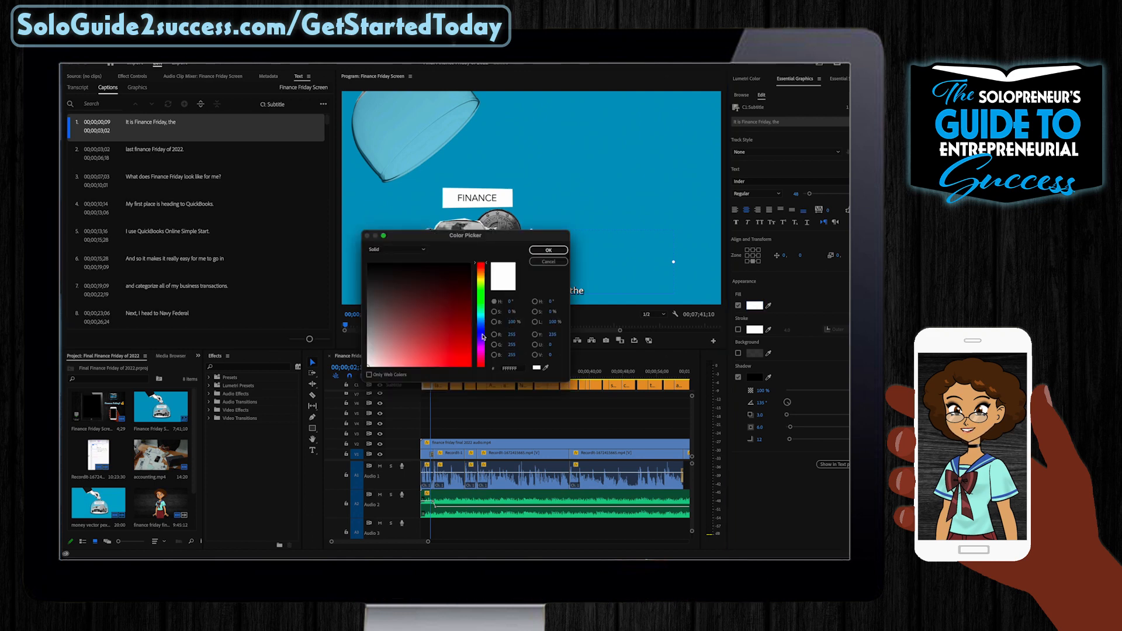
{"action": "left_click_drag", "start_coordinate": [483, 338], "coordinate": [483, 348]}
{"action": "left_click_drag", "start_coordinate": [389, 363], "coordinate": [382, 361]}
{"action": "left_click_drag", "start_coordinate": [480, 348], "coordinate": [480, 316]}
{"action": "left_click", "coordinate": [398, 355]}
{"action": "left_click_drag", "start_coordinate": [398, 356], "coordinate": [393, 360]}
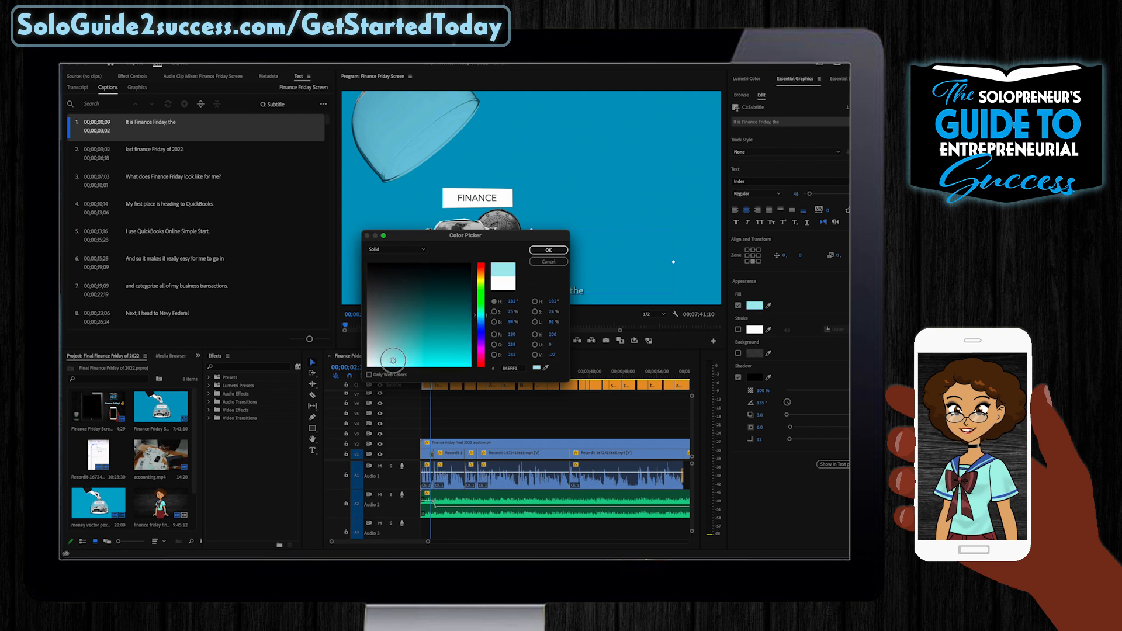
{"action": "left_click", "coordinate": [548, 250]}
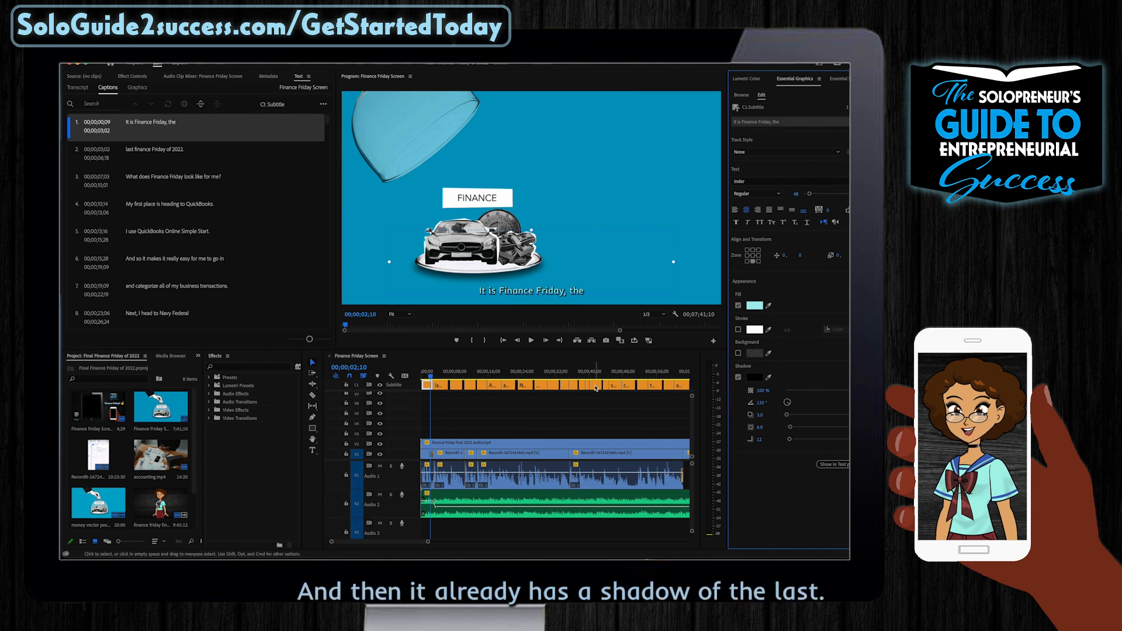
Play from the first caption into the second to compare their looks, and return to the first caption.
{"action": "key", "text": "space"}
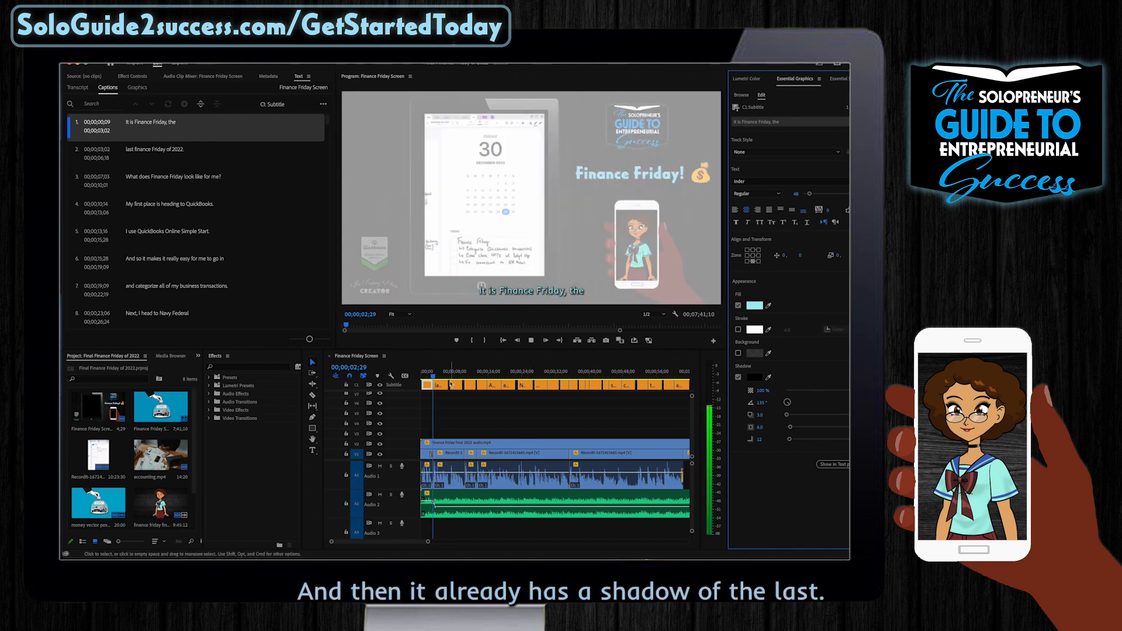
{"action": "key", "text": "space"}
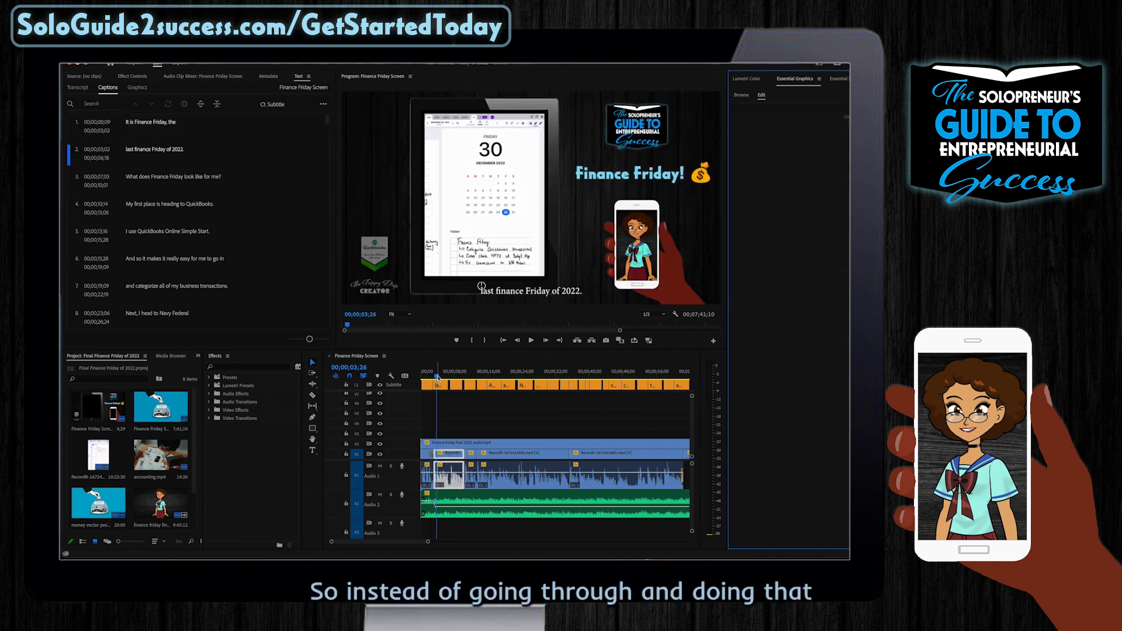
{"action": "left_click_drag", "start_coordinate": [438, 374], "coordinate": [428, 374]}
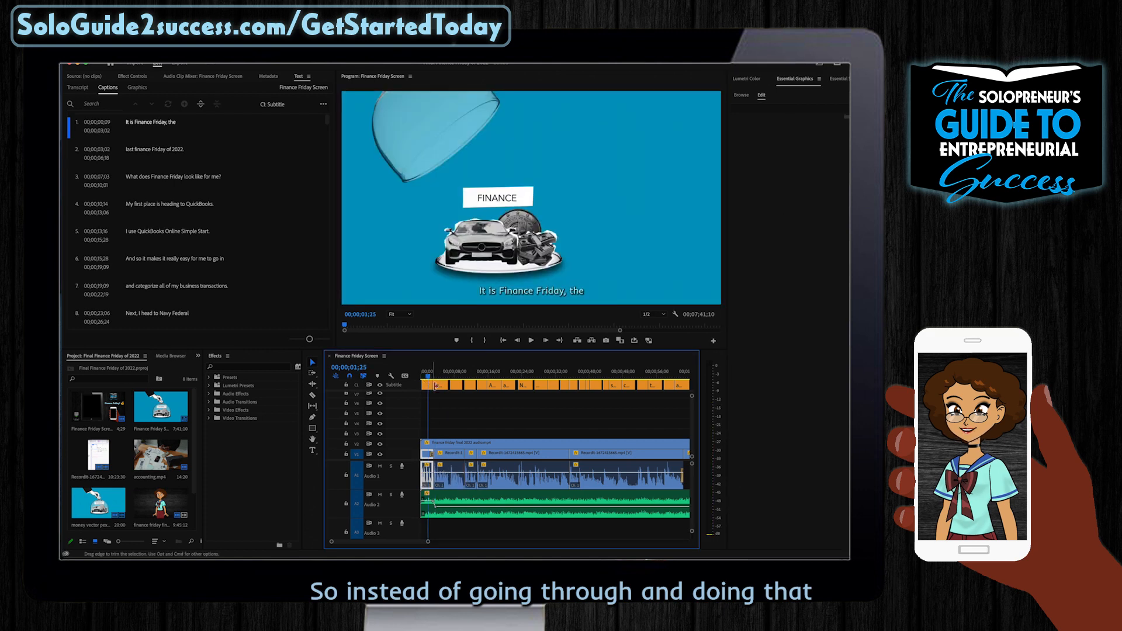
Set the first caption's font size to 42.
{"action": "left_click", "coordinate": [427, 386]}
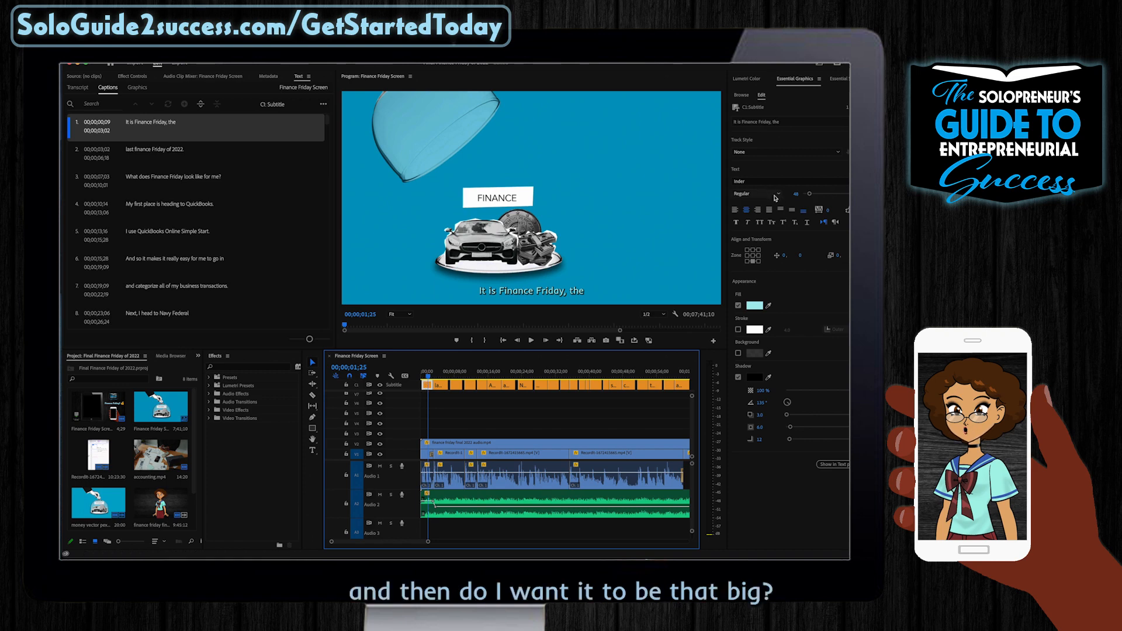
{"action": "left_click", "coordinate": [797, 195]}
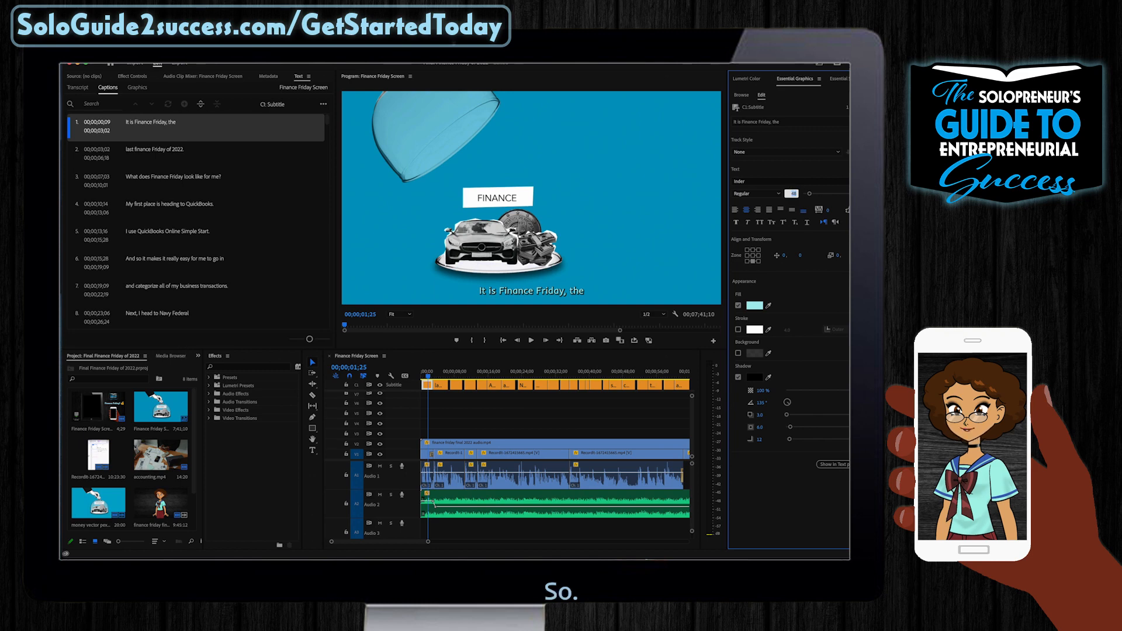
{"action": "type", "text": "42"}
{"action": "key", "text": "Return"}
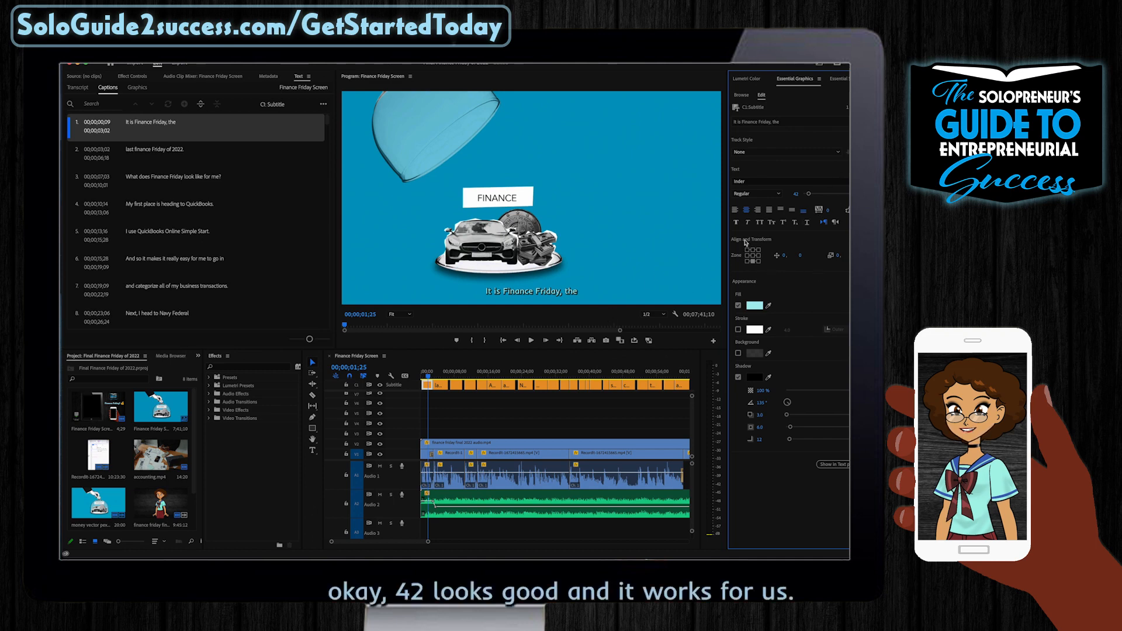
Save the caption's formatting as a track style named "blue 42" and push it to all captions on the track.
{"action": "left_click", "coordinate": [741, 154]}
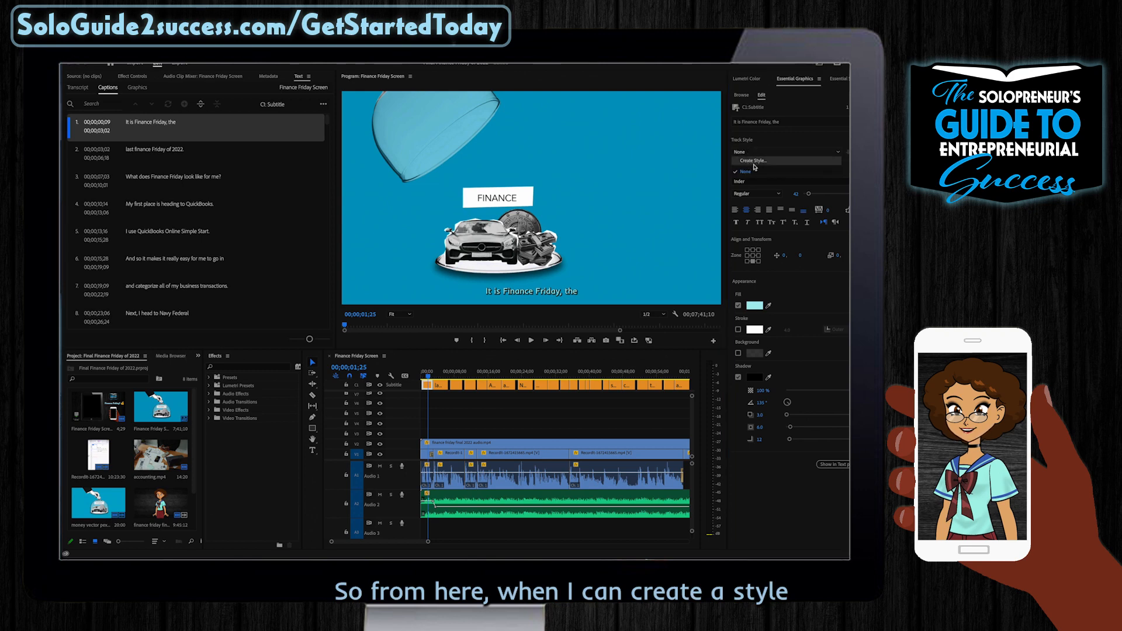
{"action": "left_click", "coordinate": [755, 161]}
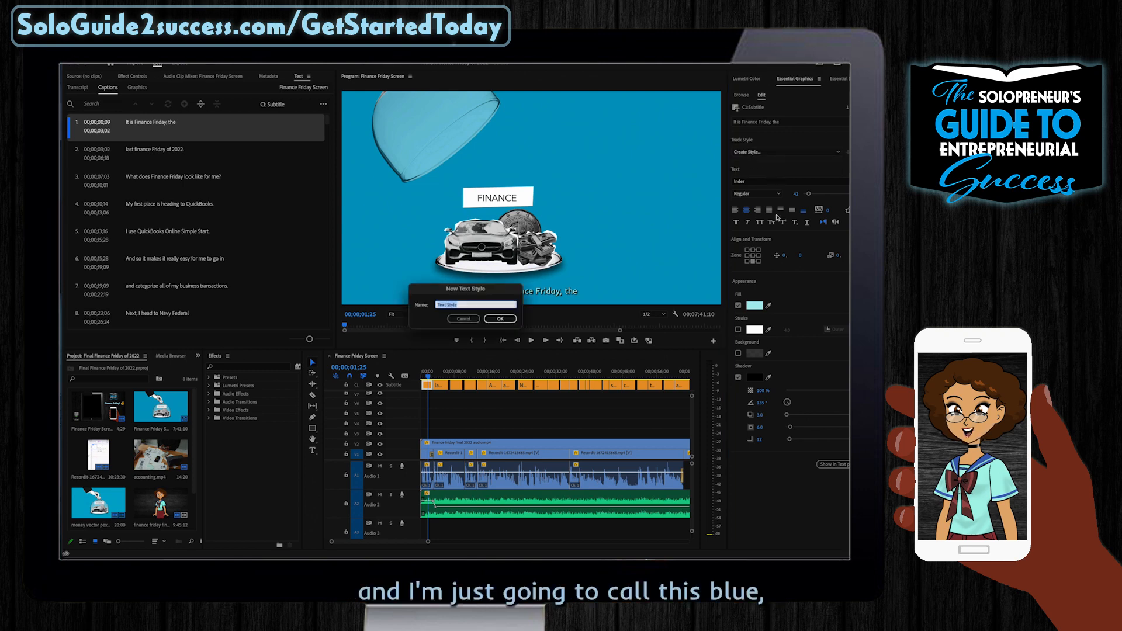
{"action": "type", "text": "blue 42"}
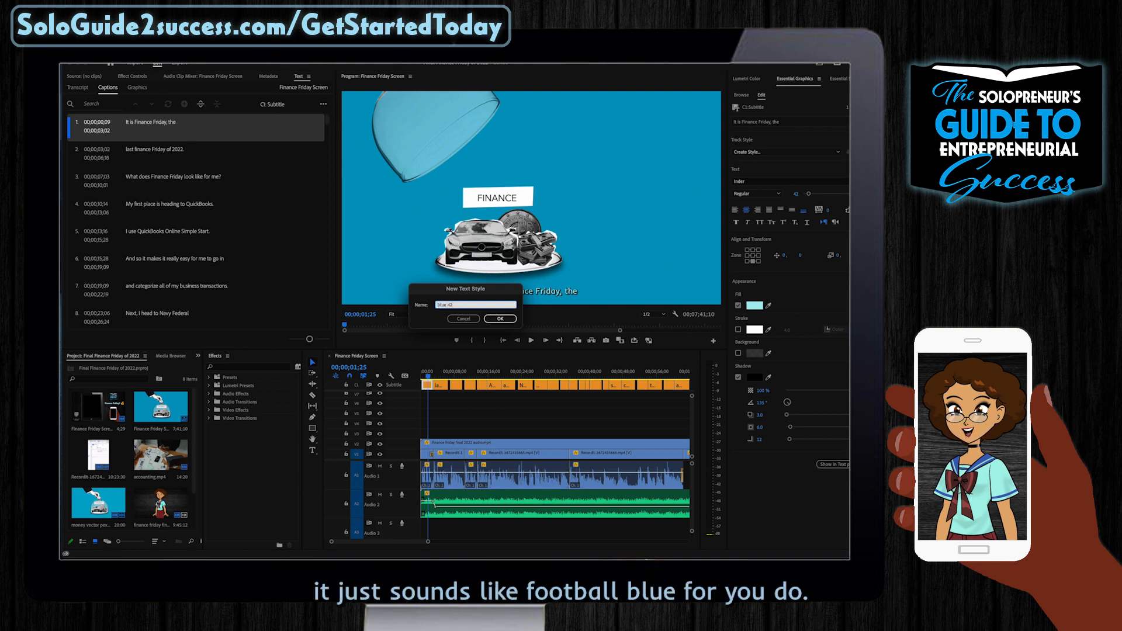
{"action": "left_click", "coordinate": [497, 319]}
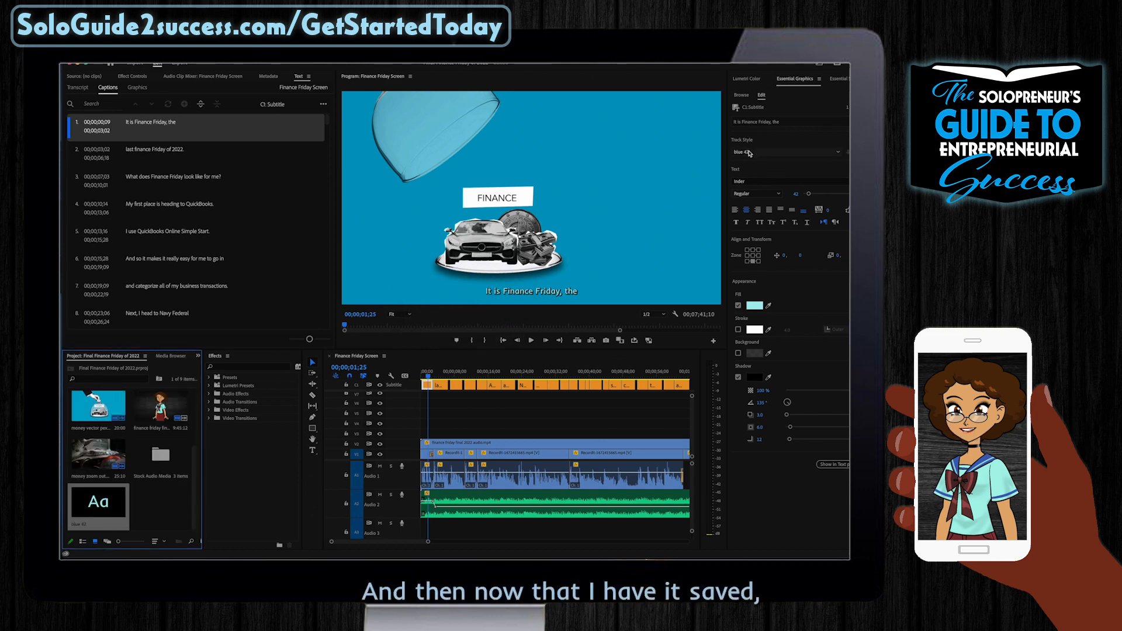
{"action": "left_click", "coordinate": [847, 152]}
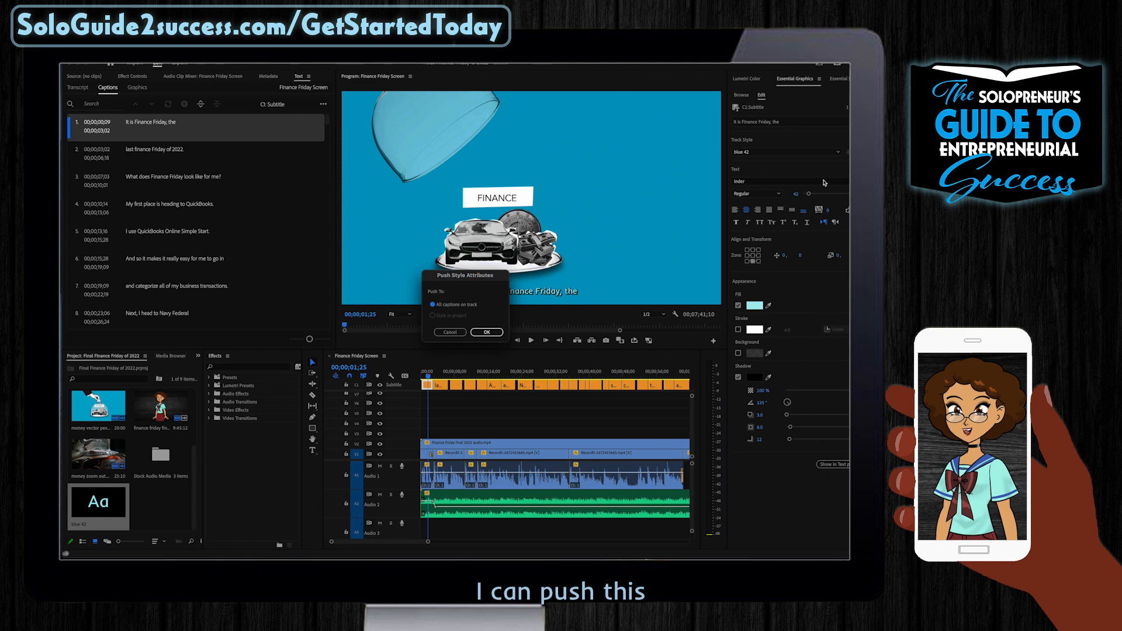
{"action": "left_click", "coordinate": [486, 331]}
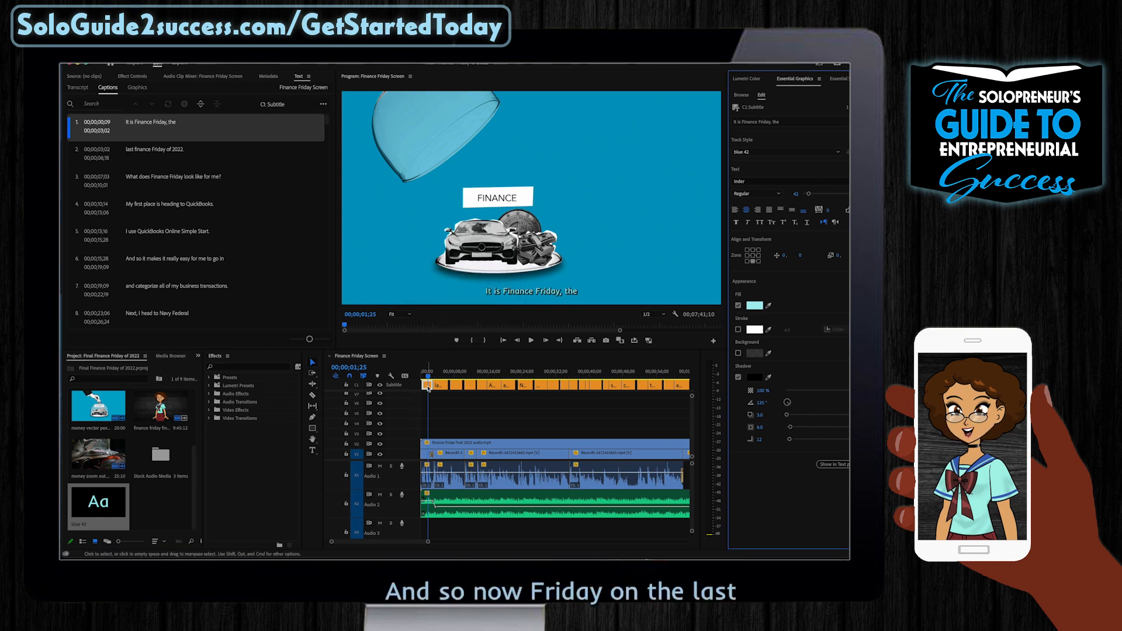
Play back the restyled captions up to the QuickBooks line and return to the first caption.
{"action": "key", "text": "space"}
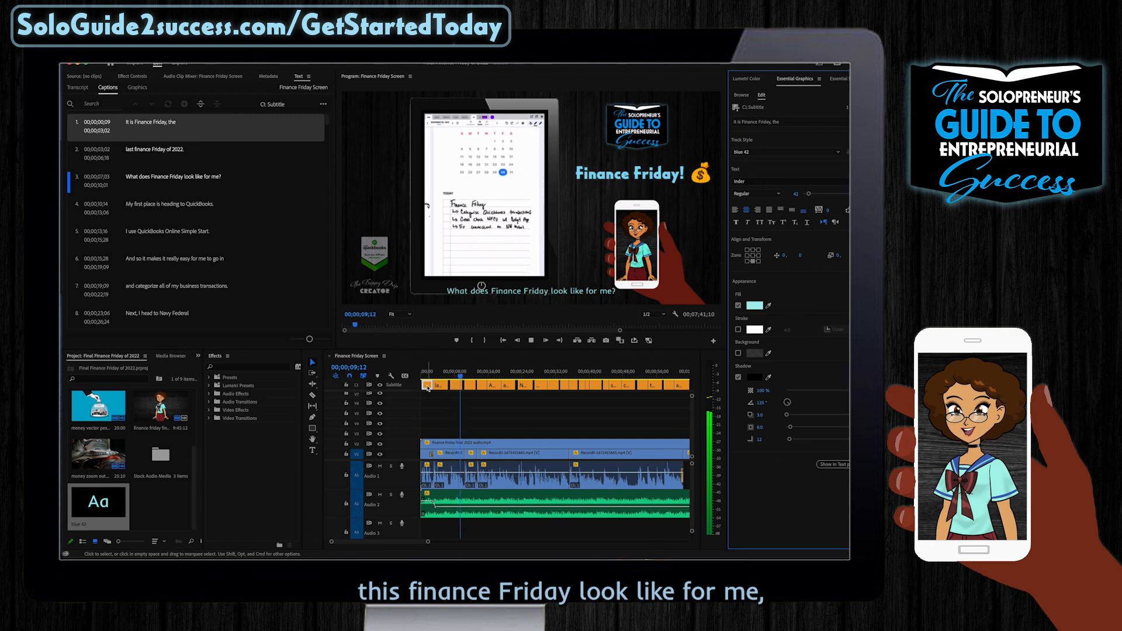
{"action": "key", "text": "space"}
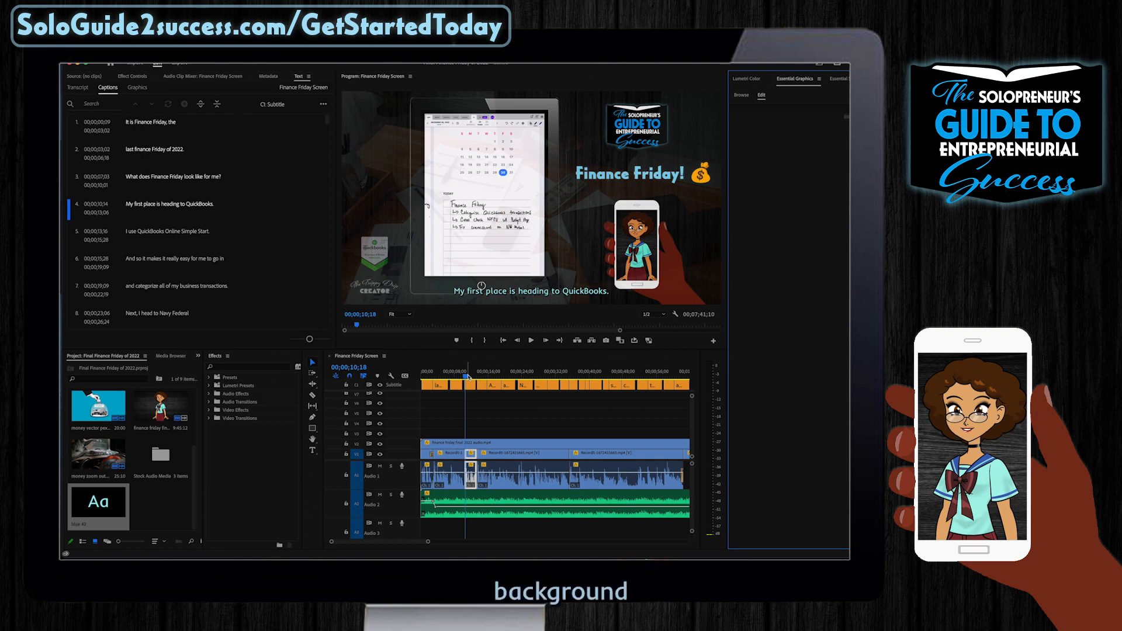
{"action": "left_click_drag", "start_coordinate": [468, 378], "coordinate": [428, 384]}
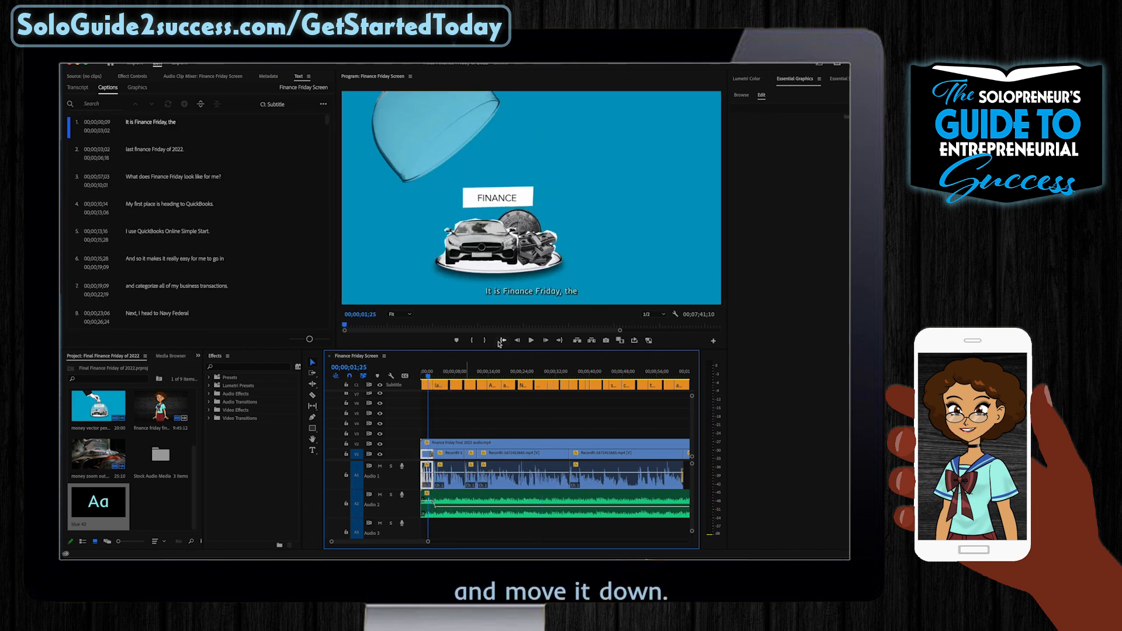
Select the first caption in the preview and check the options for moving it lower.
{"action": "left_click", "coordinate": [515, 293]}
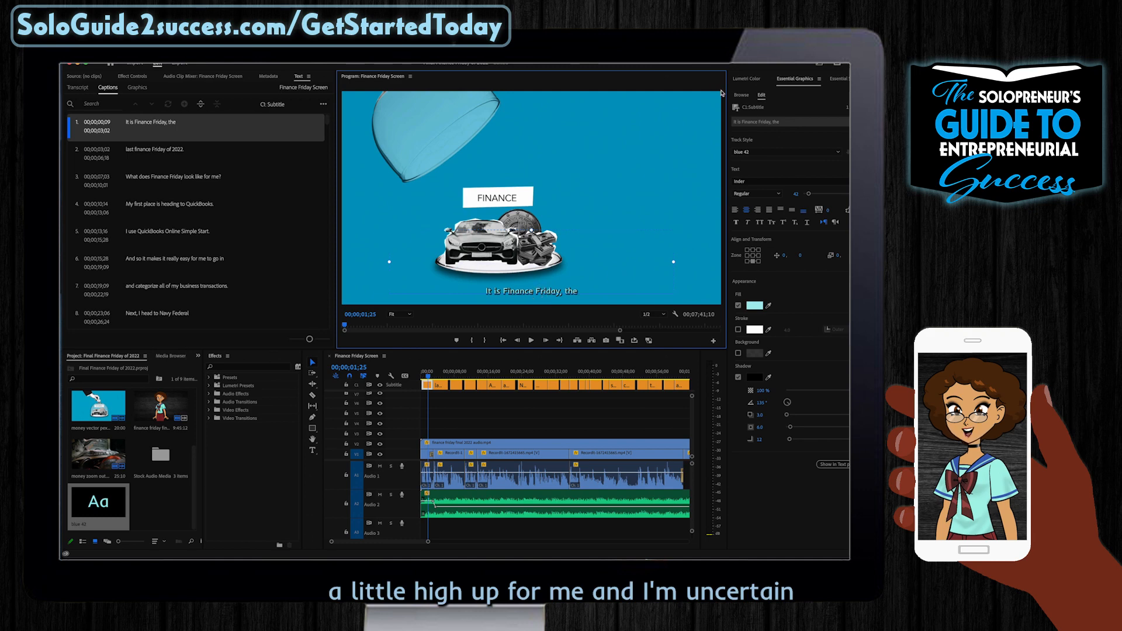
{"action": "left_click", "coordinate": [740, 95]}
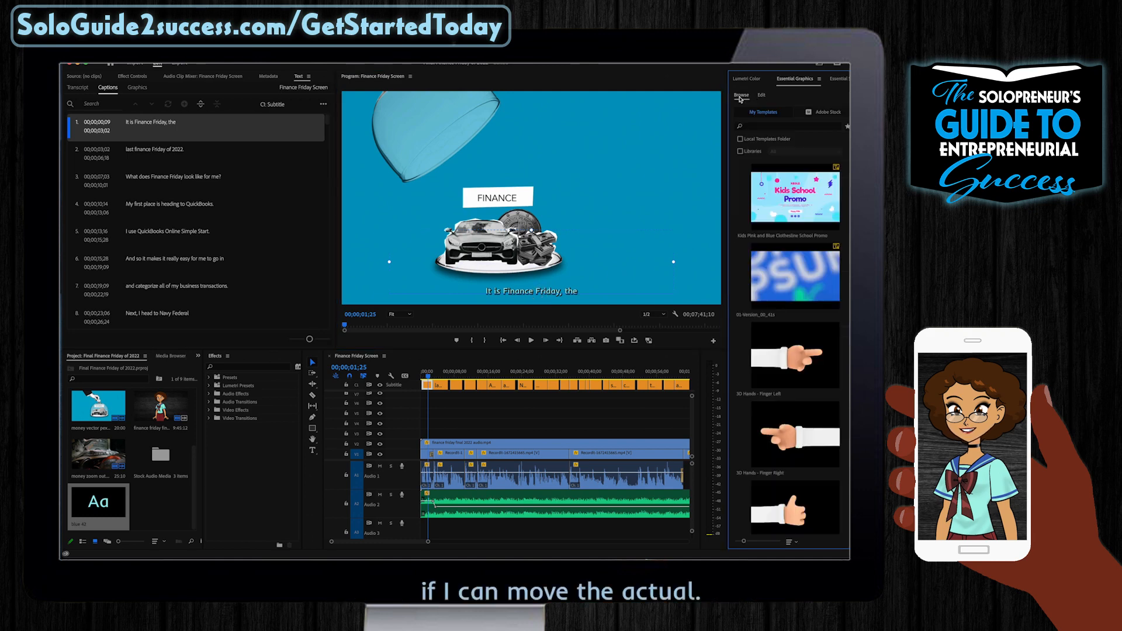
{"action": "left_click", "coordinate": [761, 96]}
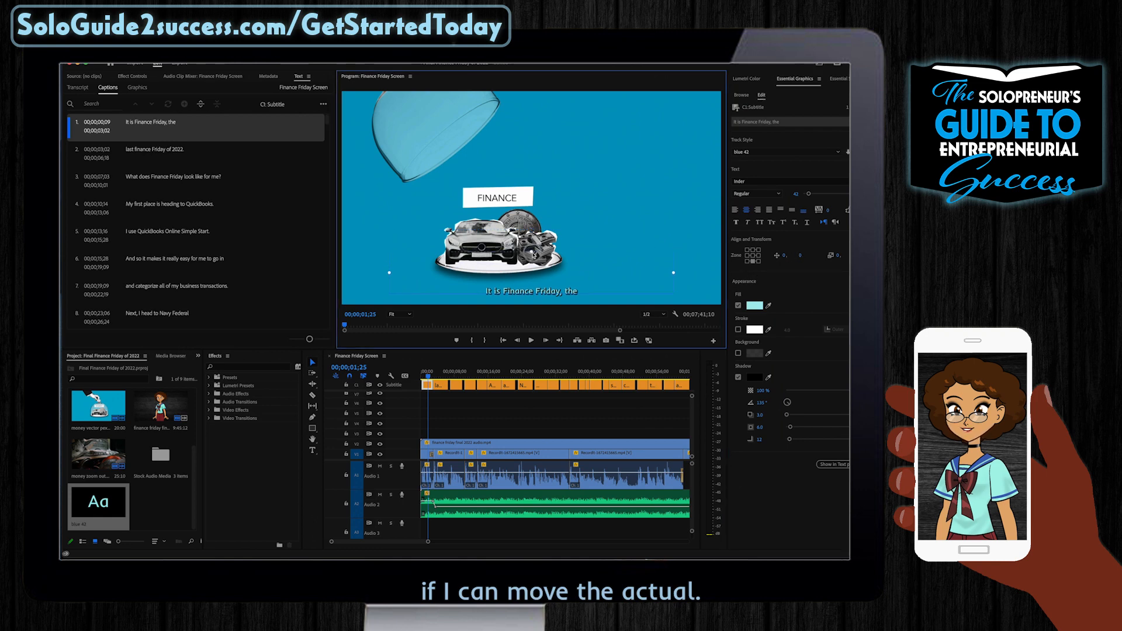
Return to the start of the sequence after a last caption check and open its export settings.
{"action": "left_click", "coordinate": [544, 374]}
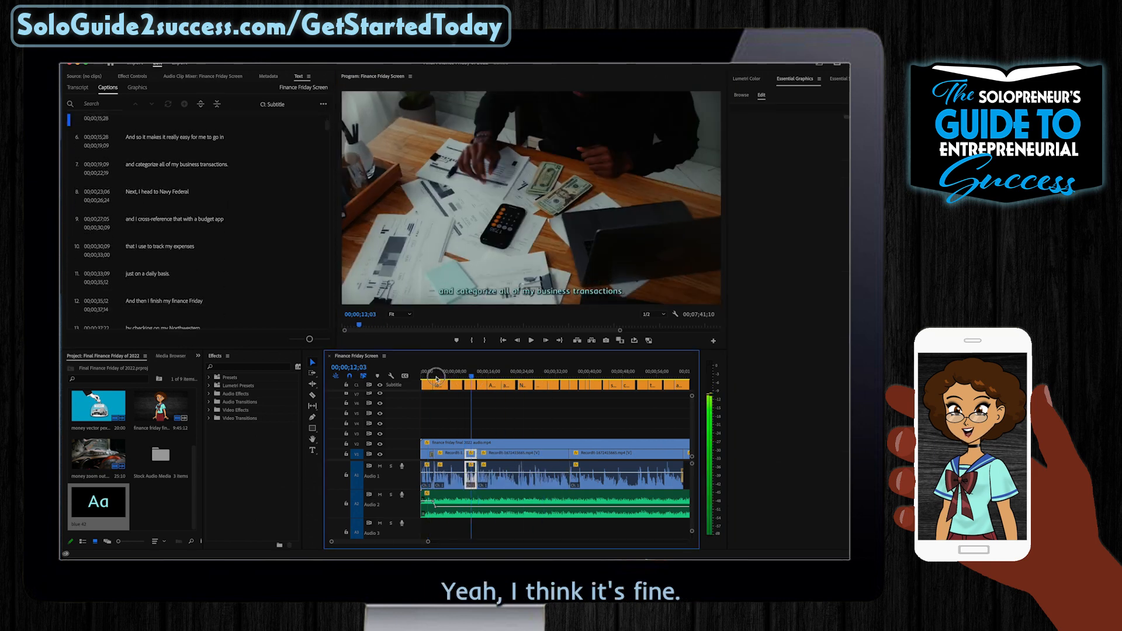
{"action": "key", "text": "Home"}
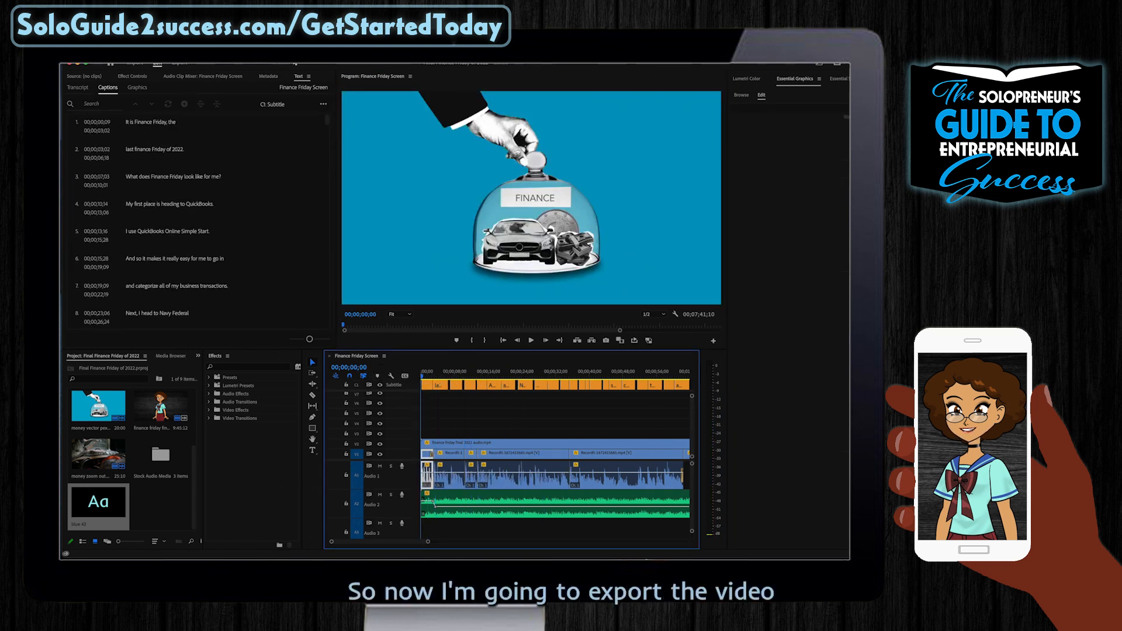
{"action": "left_click", "coordinate": [179, 65]}
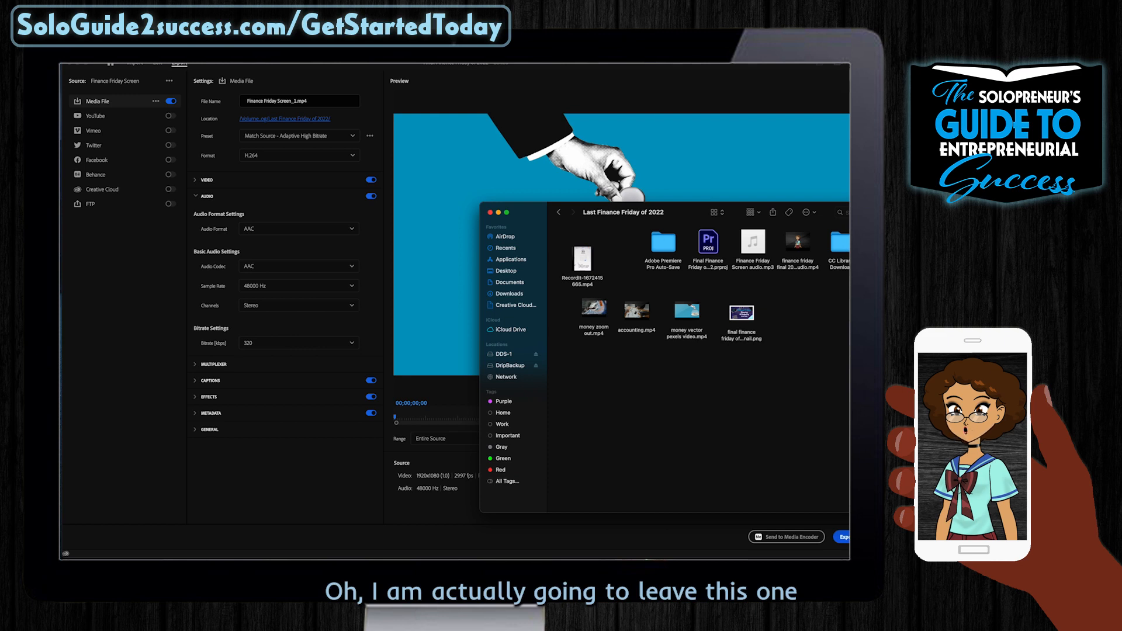
Move the old Finance Friday Screen.mp4 export to the trash and copy the thumbnail image's file name.
{"action": "right_click", "coordinate": [848, 244]}
{"action": "left_click", "coordinate": [818, 275]}
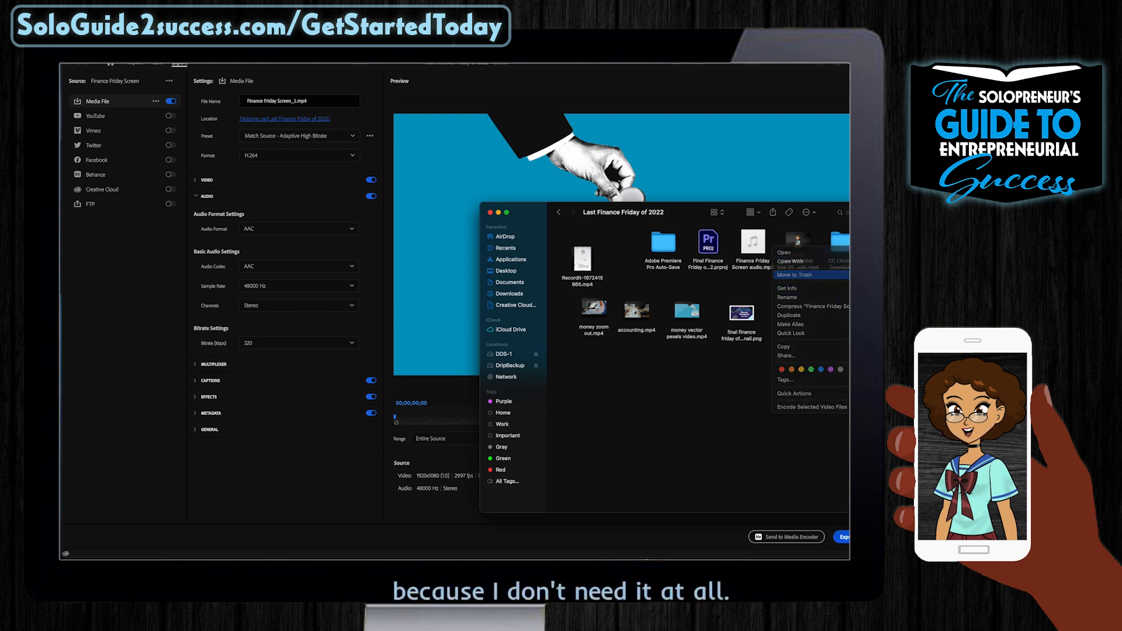
{"action": "right_click", "coordinate": [749, 337]}
{"action": "left_click", "coordinate": [776, 384]}
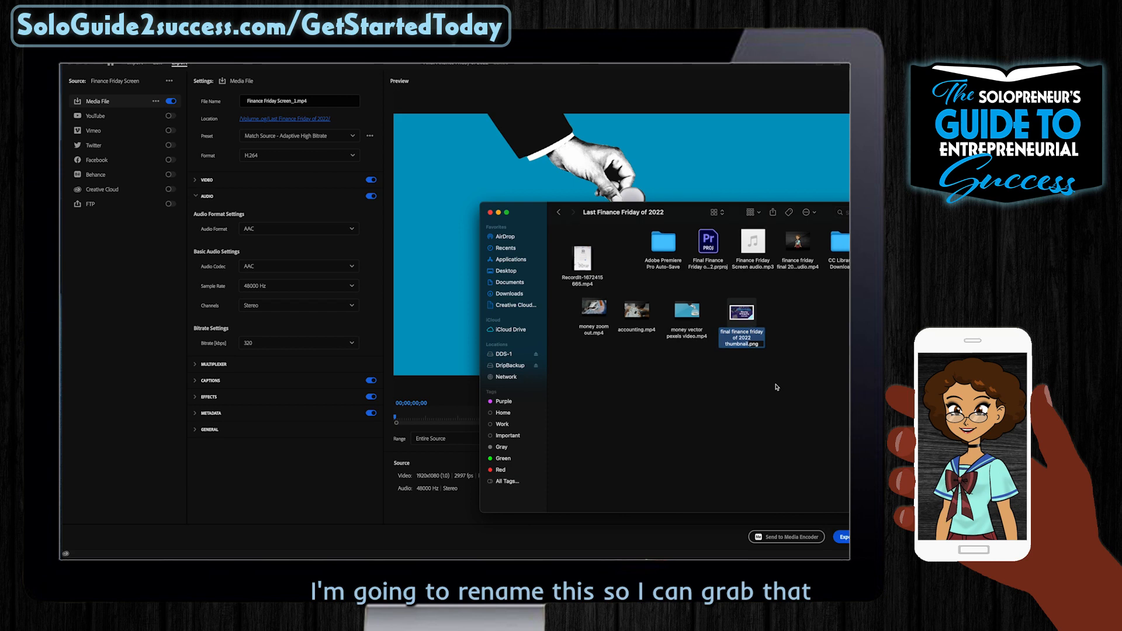
{"action": "left_click", "coordinate": [778, 390]}
Name the export file "final finance friday of 2022", reusing the copied name without its "thumbnail" ending.
{"action": "left_click", "coordinate": [290, 103]}
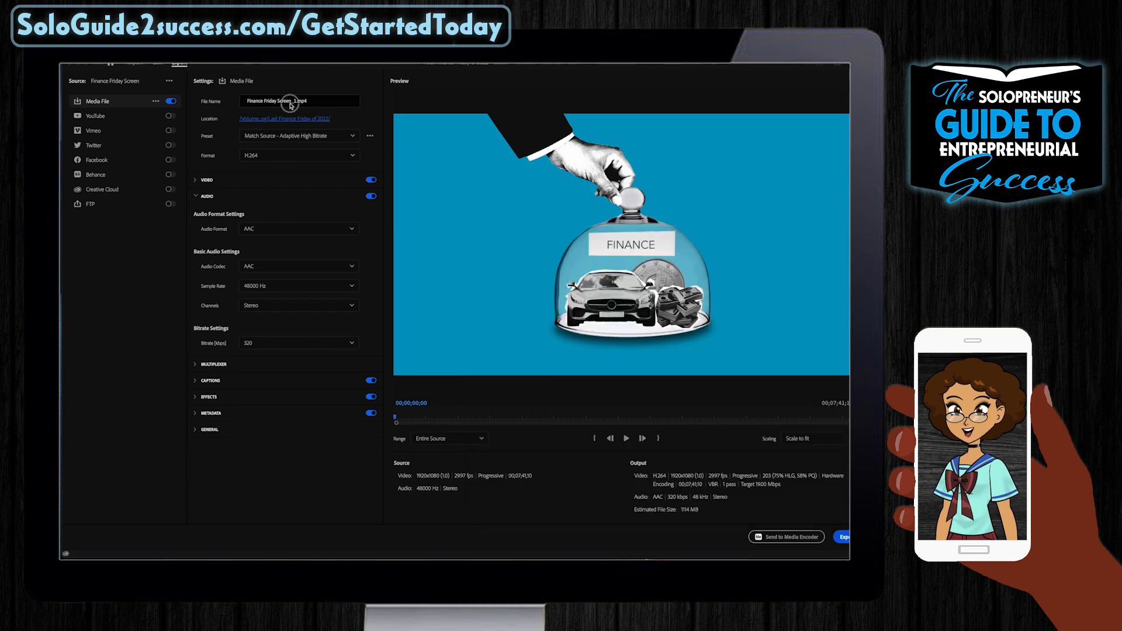
{"action": "type", "text": "final finance friday of 2022 thumbnail"}
{"action": "left_click_drag", "start_coordinate": [333, 99], "coordinate": [302, 101]}
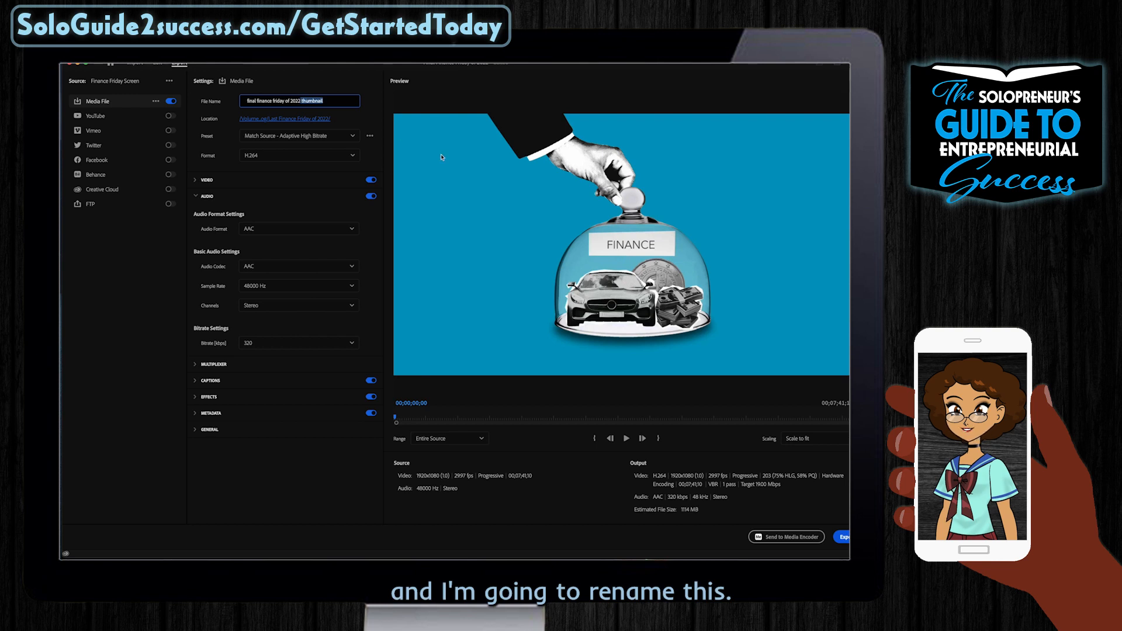
{"action": "key", "text": "BackSpace"}
{"action": "key", "text": "BackSpace"}
{"action": "key", "text": "Return"}
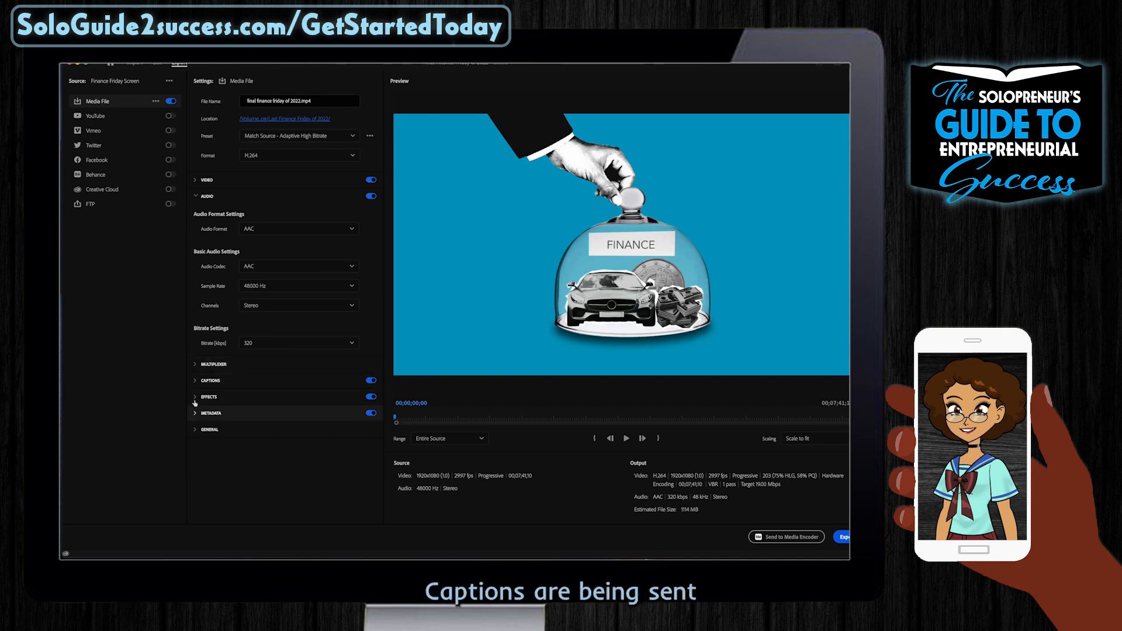
Send the export to Media Encoder and review the bitrate in the queued job's export settings.
{"action": "left_click", "coordinate": [786, 536]}
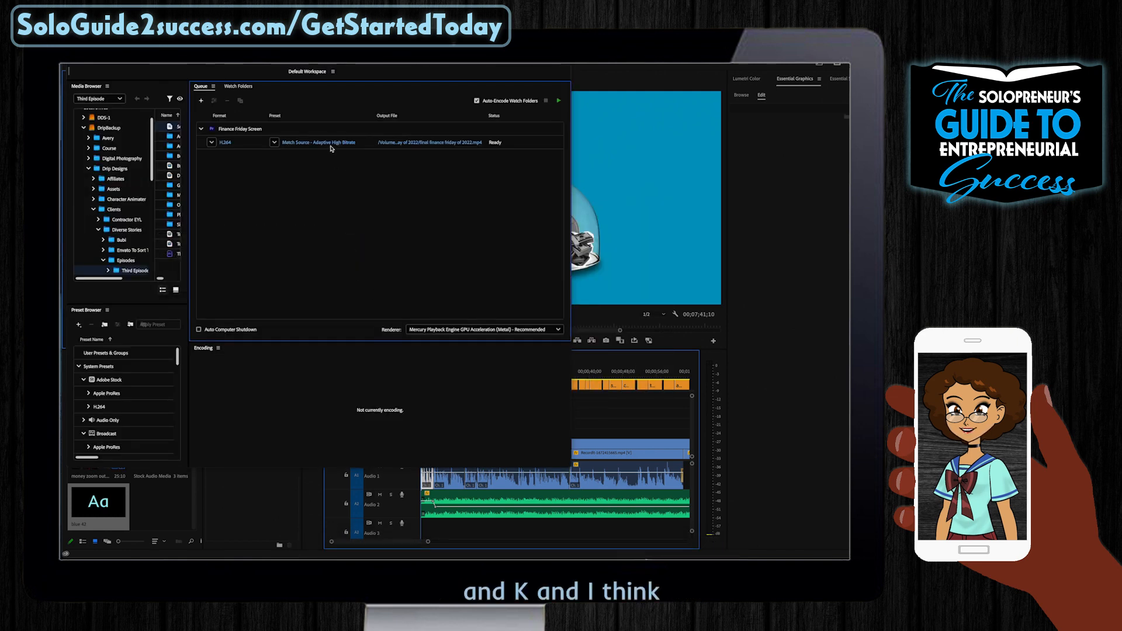
{"action": "left_click", "coordinate": [331, 145]}
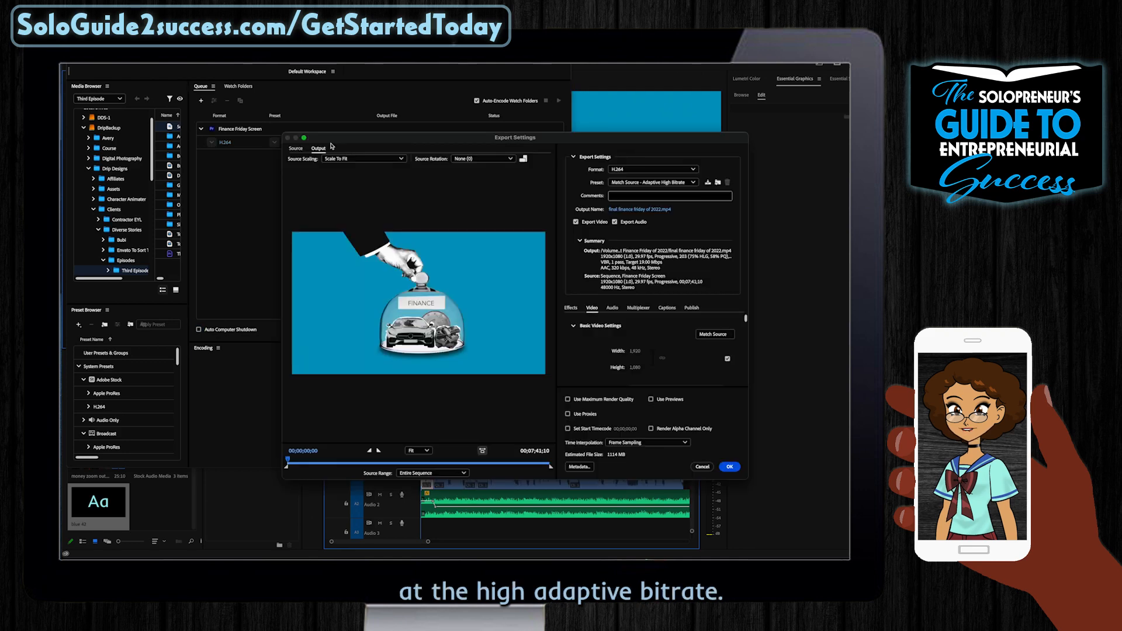
{"action": "scroll", "coordinate": [662, 348], "scroll_direction": "down", "scroll_amount": 5}
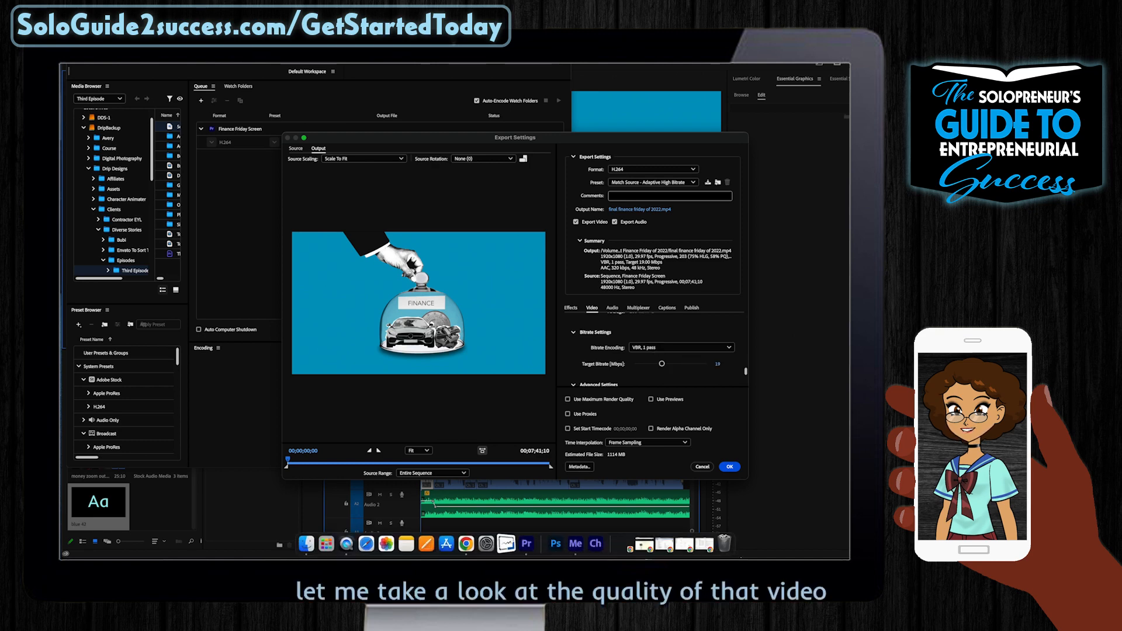
Take Finance Friday Screen.mp4 back out of the trash and play it at several points to check its video quality.
{"action": "left_click", "coordinate": [722, 546]}
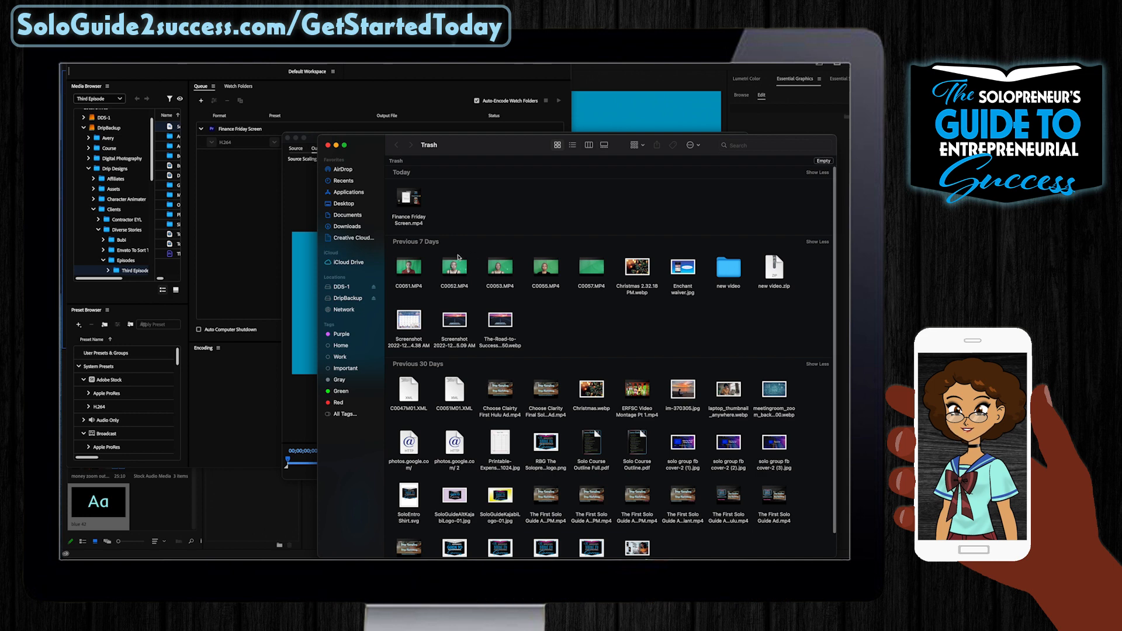
{"action": "left_click_drag", "start_coordinate": [420, 202], "coordinate": [848, 257]}
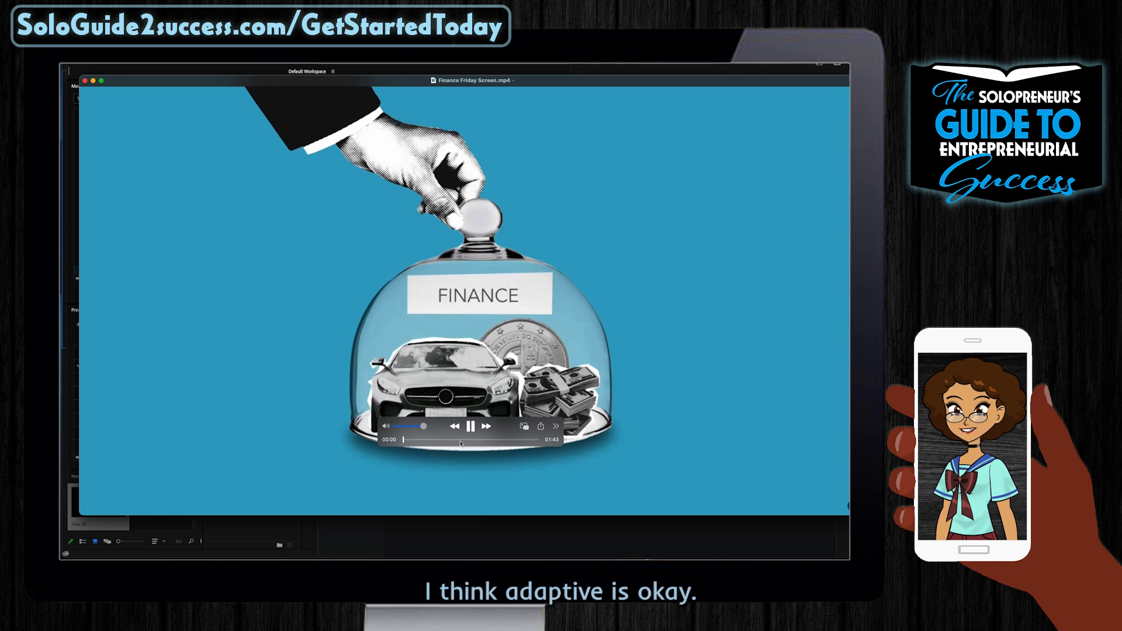
{"action": "left_click", "coordinate": [424, 439]}
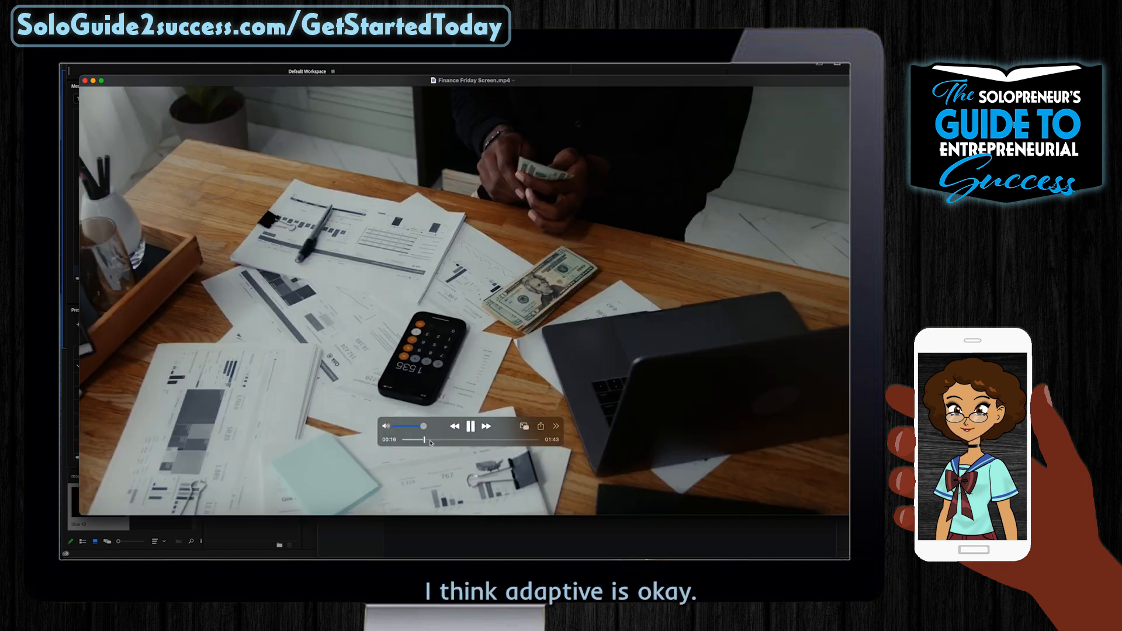
{"action": "left_click", "coordinate": [443, 440]}
{"action": "left_click", "coordinate": [461, 440]}
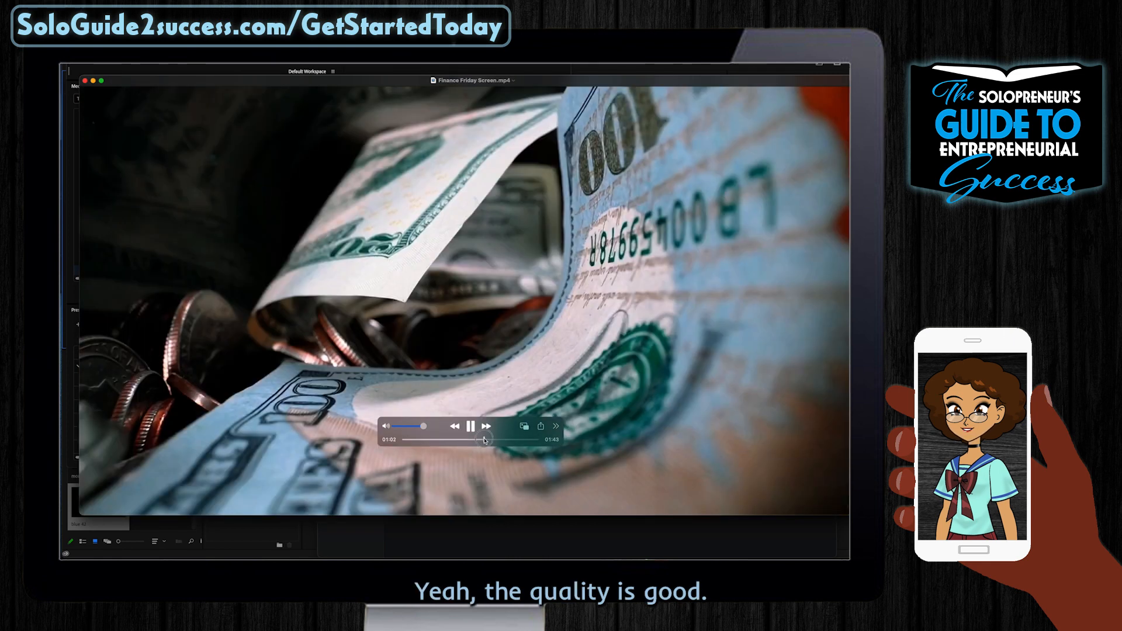
{"action": "left_click", "coordinate": [484, 440]}
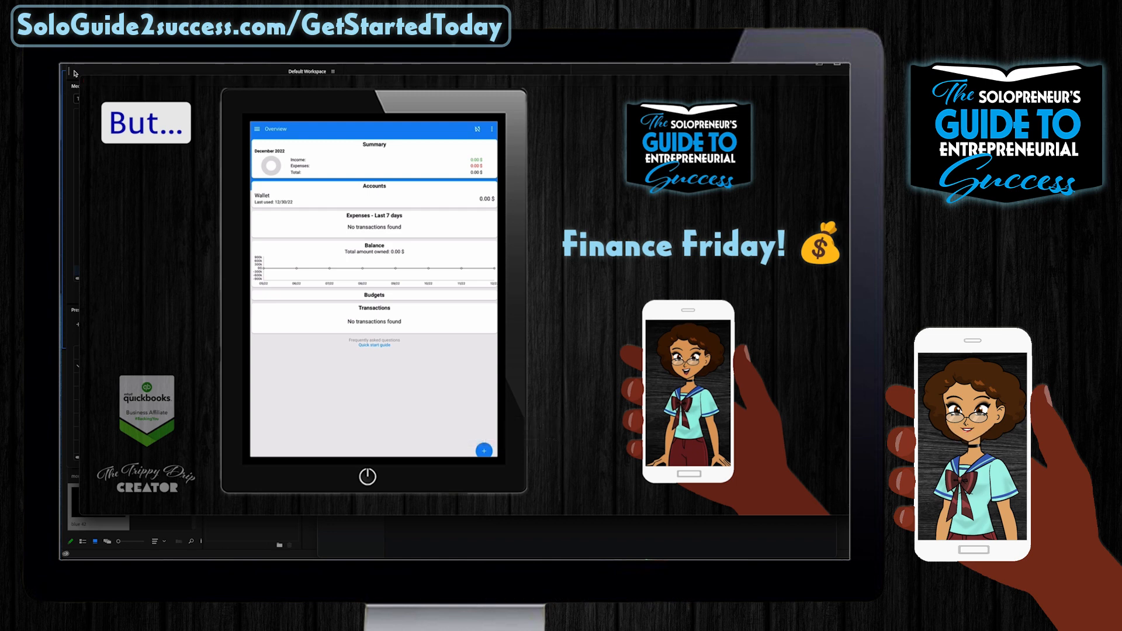
Close the video preview, put Finance Friday Screen.mp4 back in the trash, and minimize the project folder window.
{"action": "left_click", "coordinate": [85, 81]}
{"action": "left_click", "coordinate": [687, 213]}
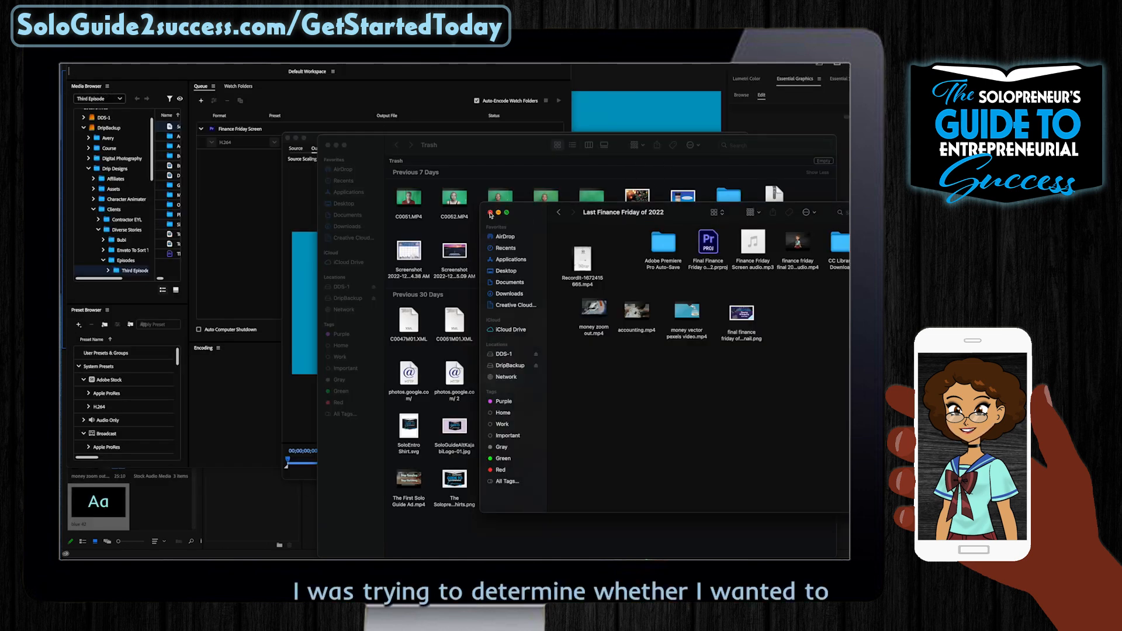
{"action": "left_click_drag", "start_coordinate": [847, 248], "coordinate": [503, 178]}
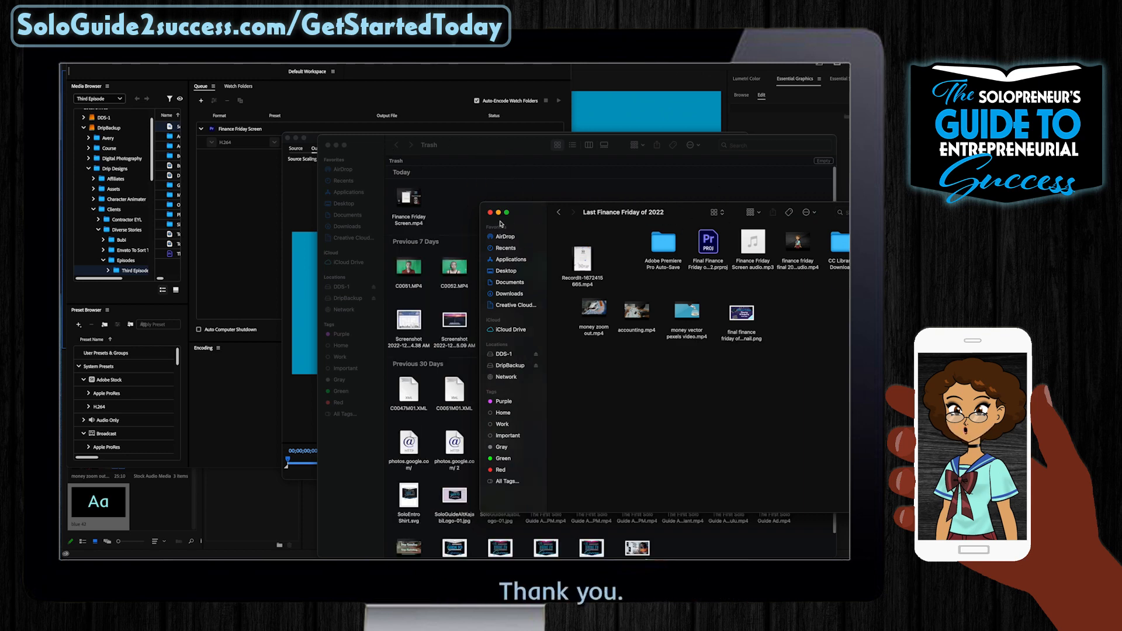
{"action": "left_click", "coordinate": [499, 213]}
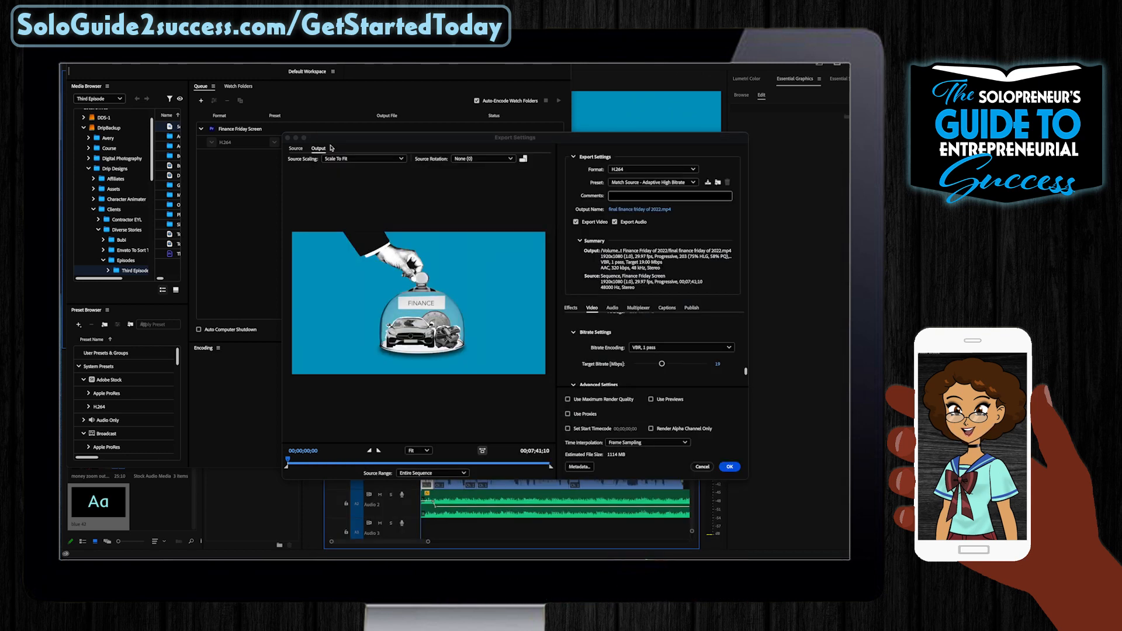
Open the list of available presets for the queued H.264 export.
{"action": "left_click", "coordinate": [645, 185]}
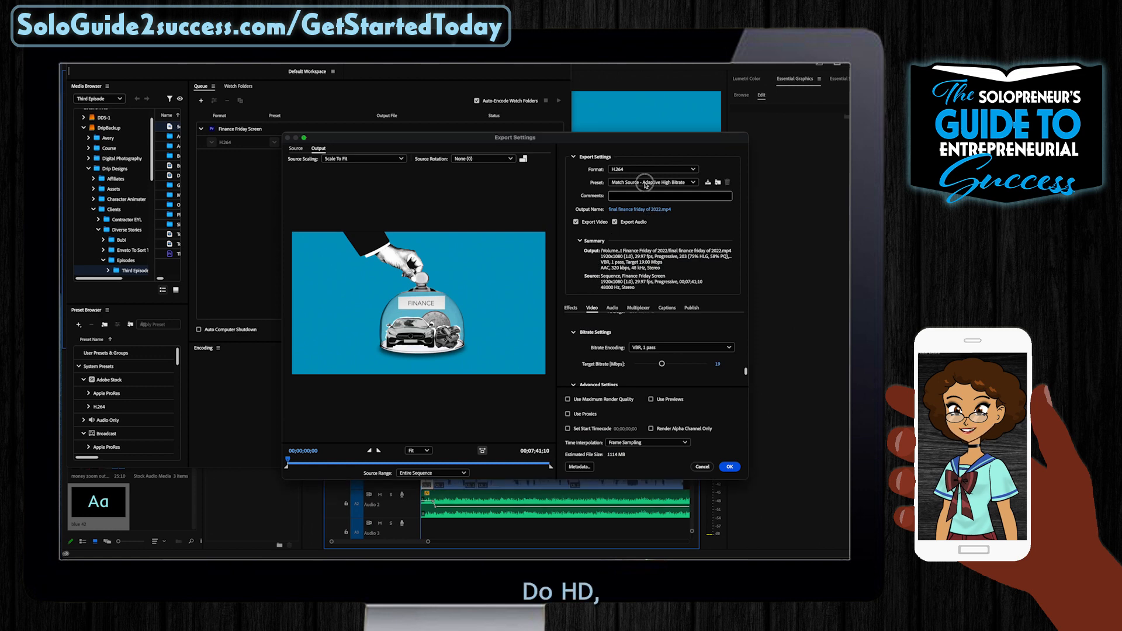
{"action": "left_click", "coordinate": [645, 183]}
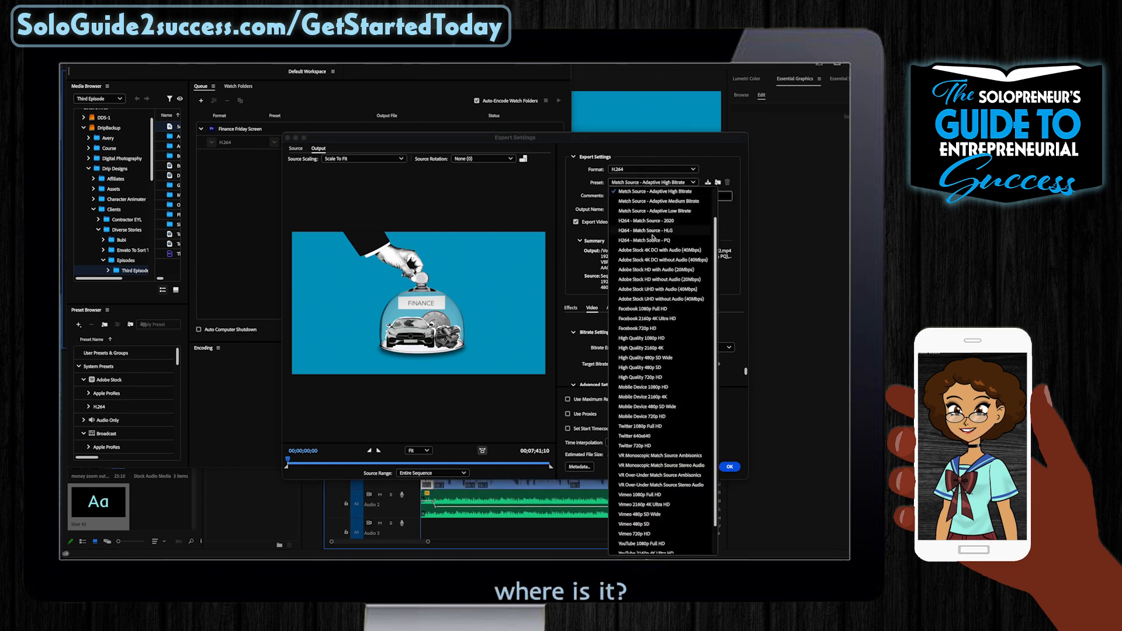